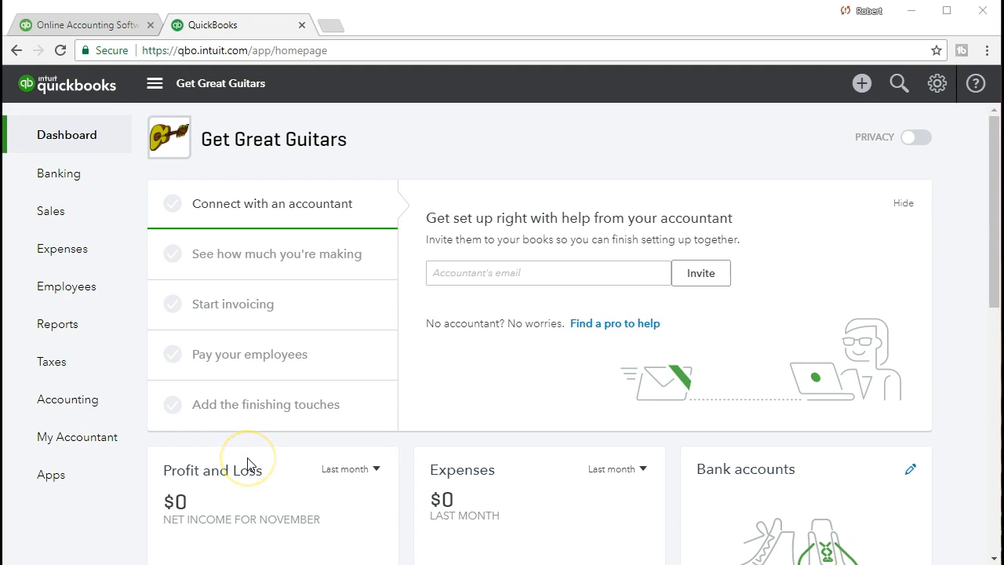
# - Open the Checking account's bank register from the Chart of Accounts and review its running balances
pyautogui.click(259, 455)
pyautogui.click(108, 413)
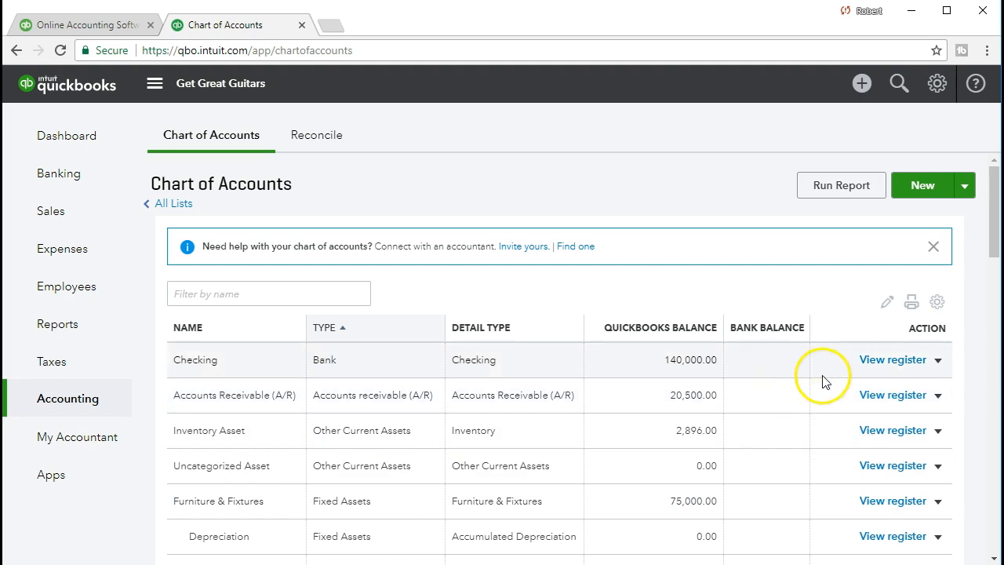
pyautogui.click(871, 362)
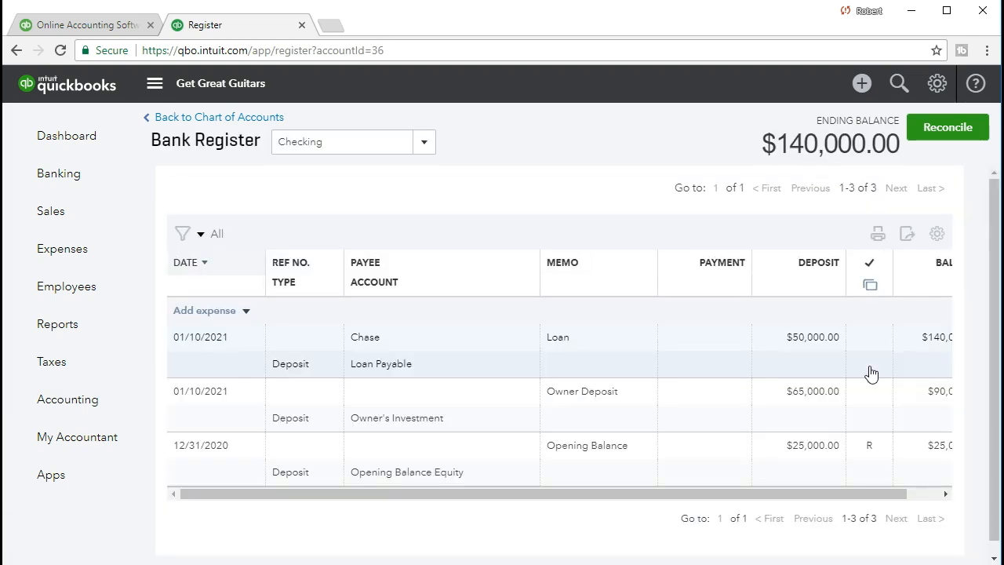
pyautogui.moveTo(789, 493); pyautogui.dragTo(826, 497)
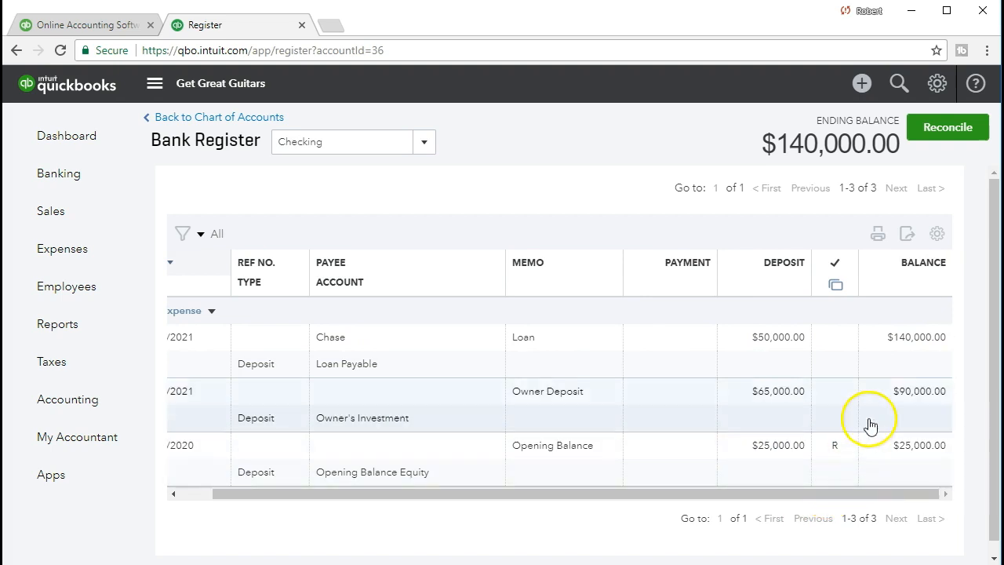
pyautogui.moveTo(838, 494); pyautogui.dragTo(544, 491)
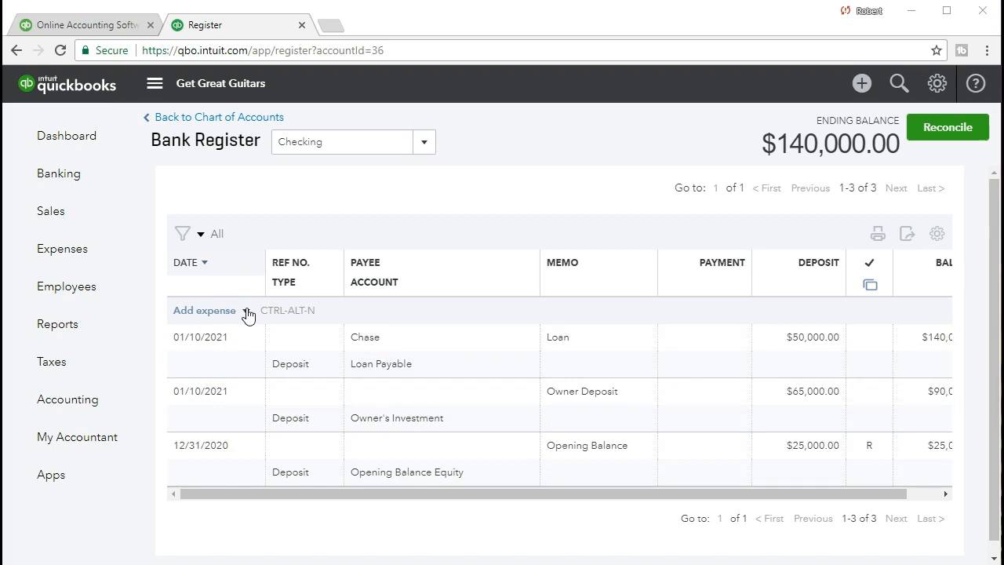
# - Start a new check in the Checking register, dated 01/09/2021 with reference number 1002
pyautogui.click(246, 311)
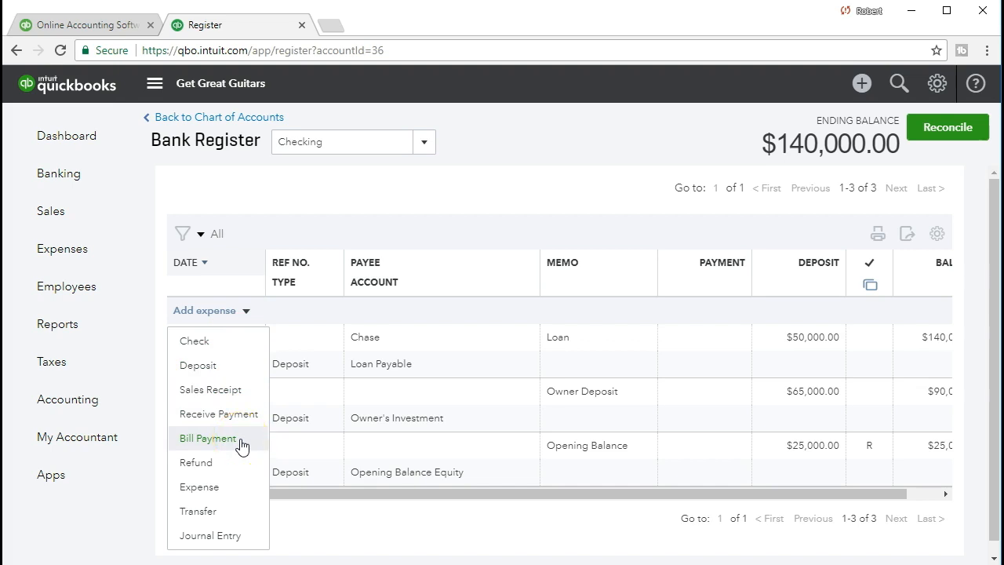
pyautogui.click(233, 510)
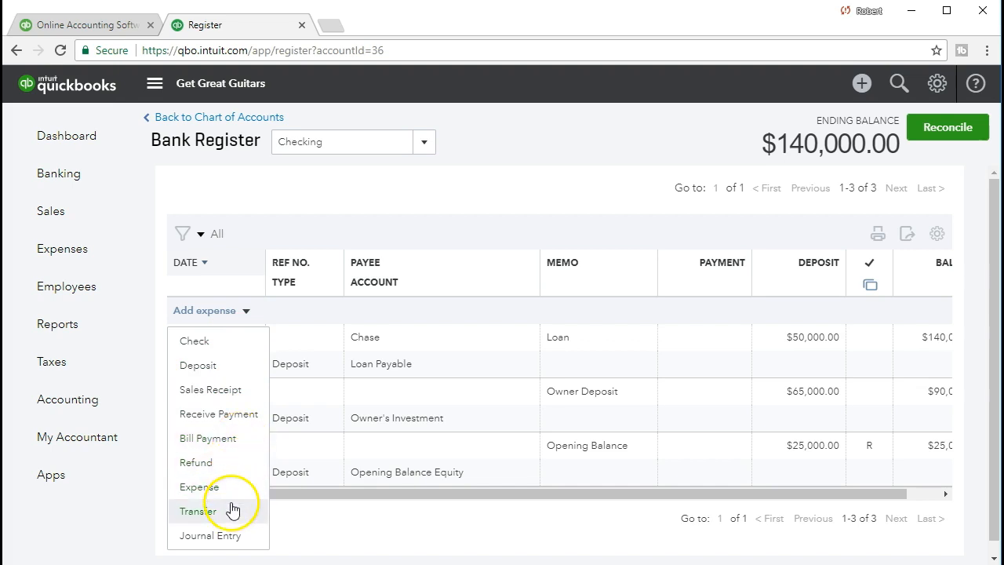
pyautogui.click(245, 313)
pyautogui.click(246, 313)
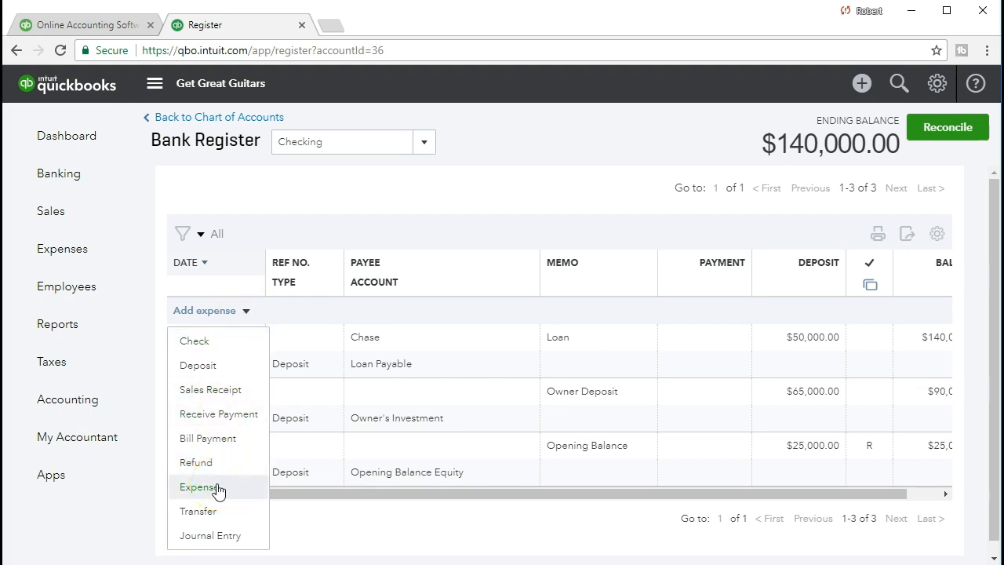
pyautogui.click(234, 350)
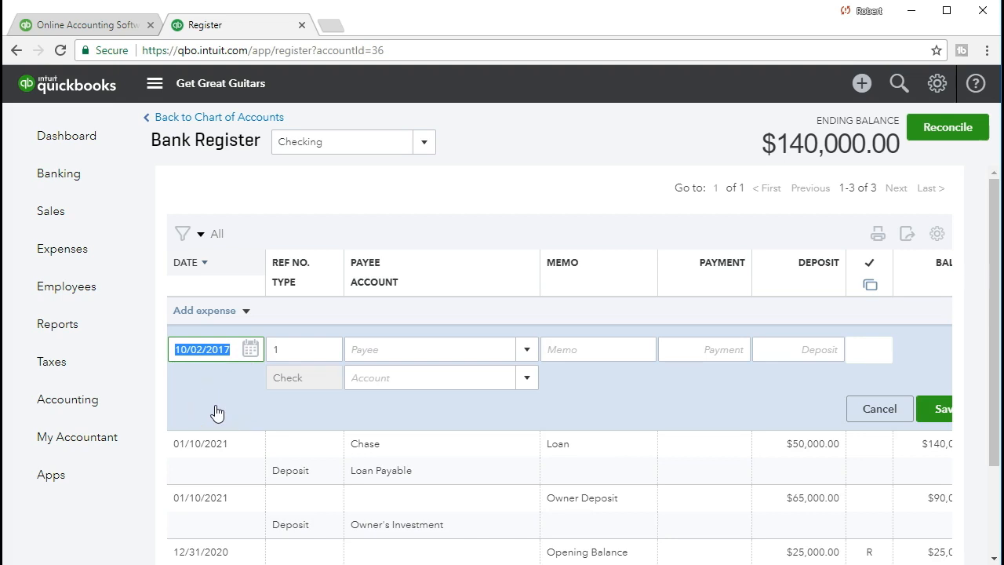
pyautogui.write('01/09/2021')
pyautogui.press('Tab')
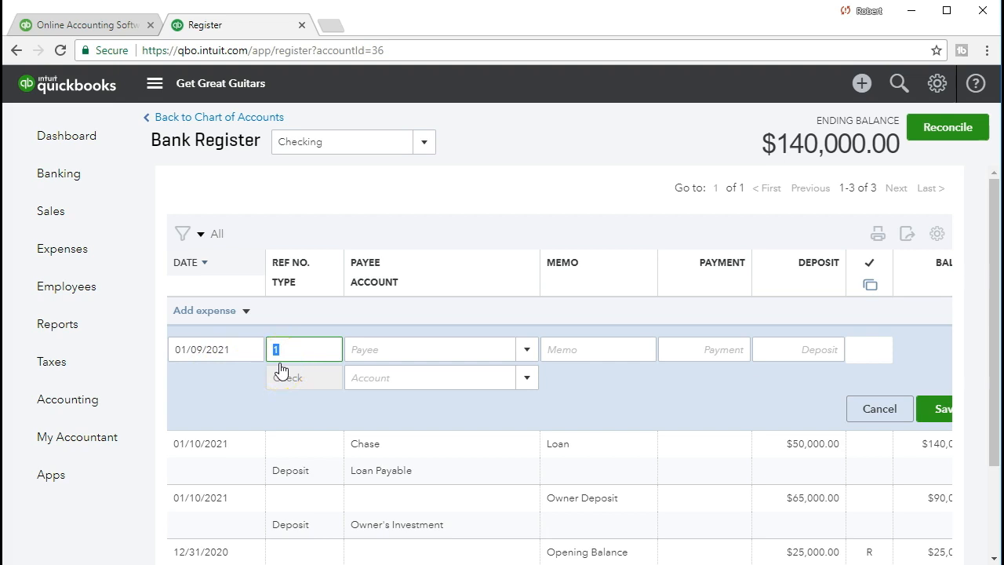
pyautogui.write('1002')
pyautogui.press('Tab')
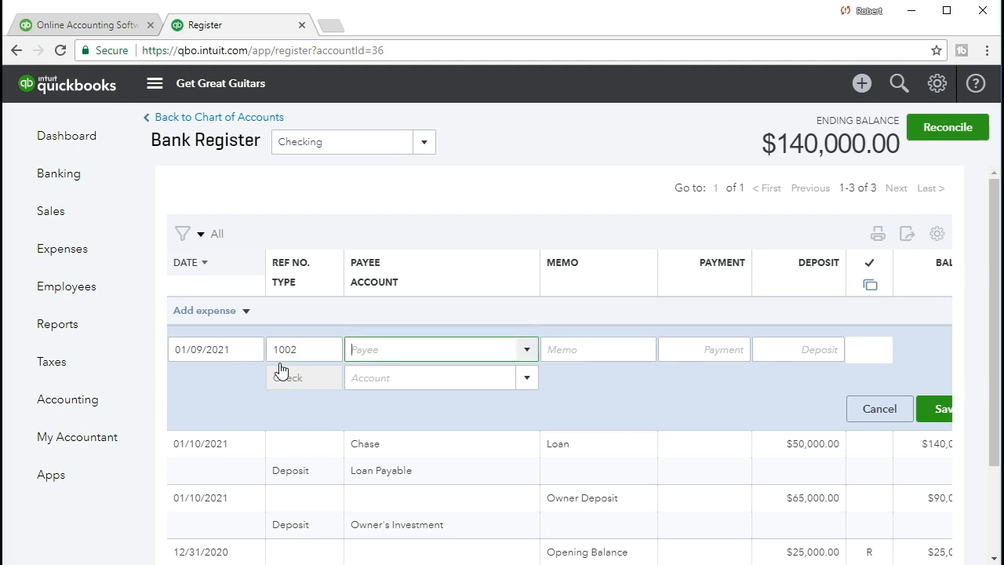
# - Try to add Office Depot as a new vendor in the check's payee field
pyautogui.click(338, 369)
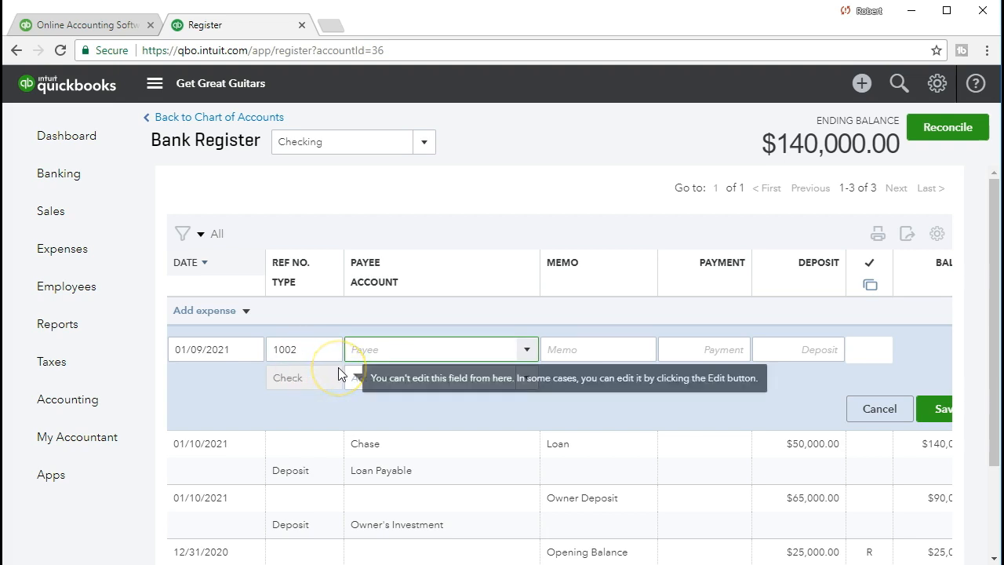
pyautogui.write('Offic')
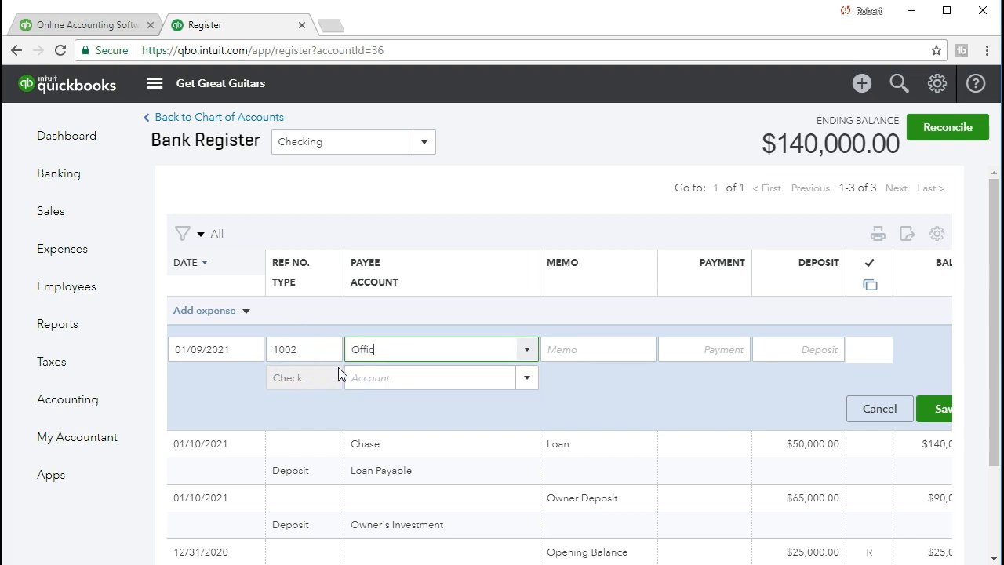
pyautogui.write('e Depot')
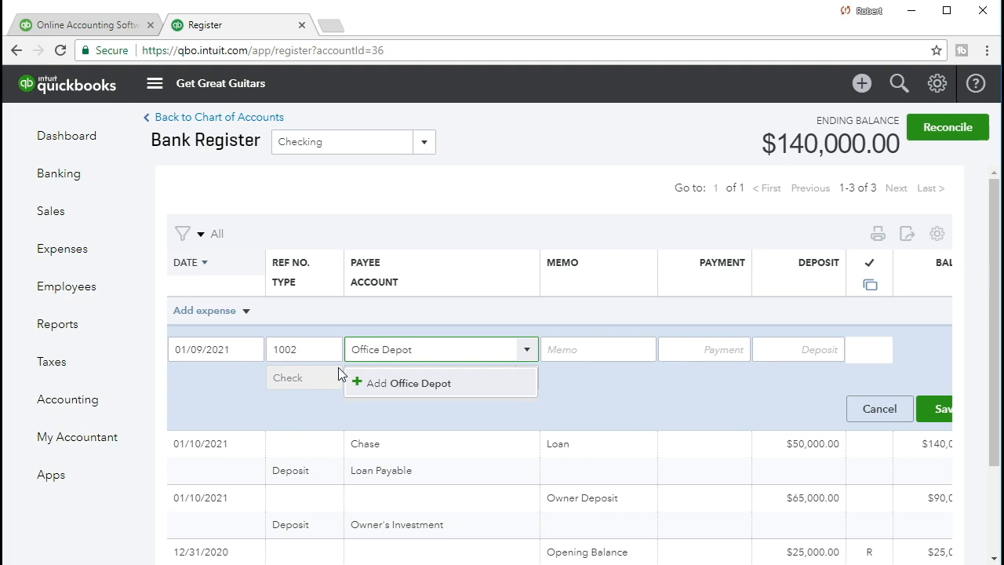
pyautogui.click(395, 386)
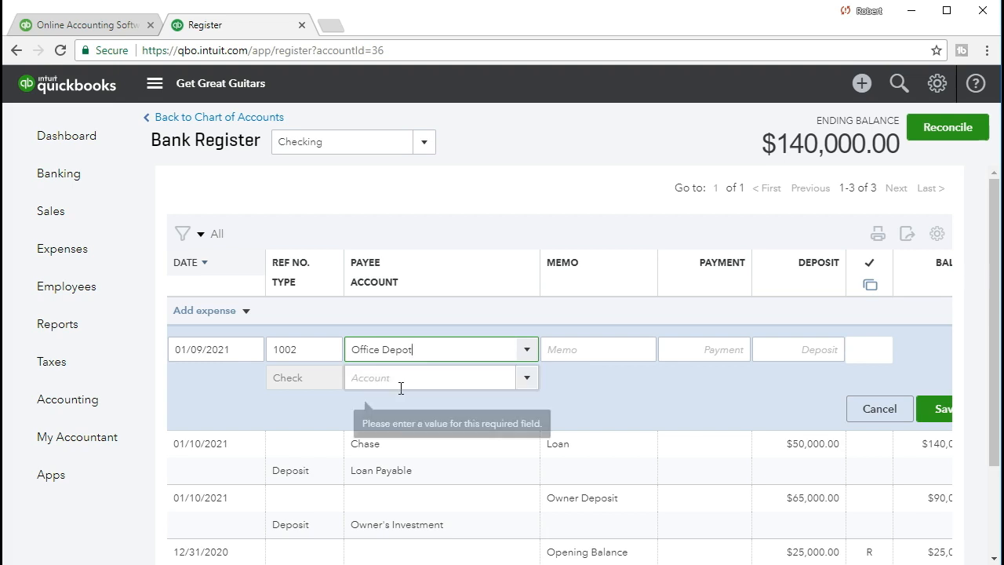
pyautogui.click(435, 351)
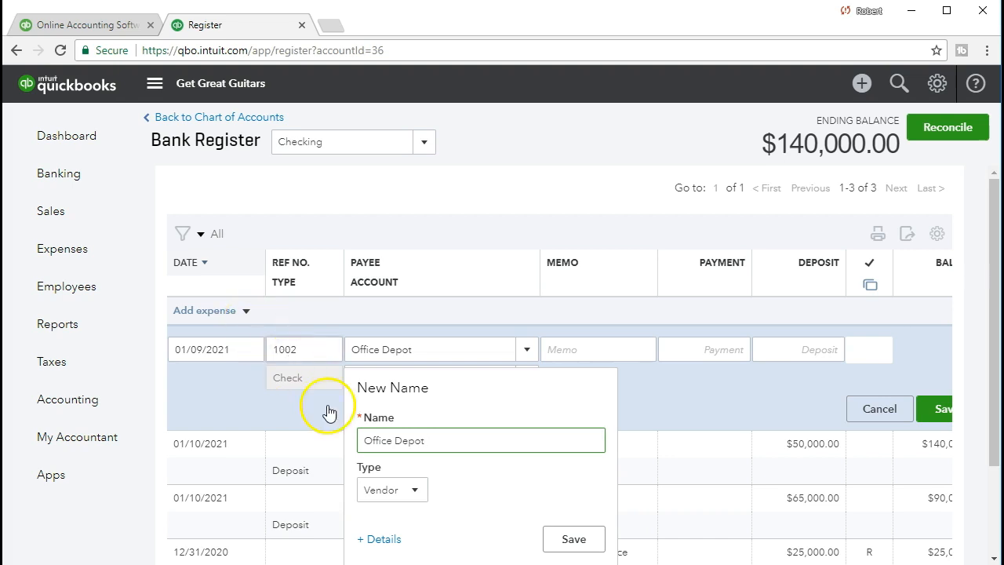
pyautogui.click(415, 490)
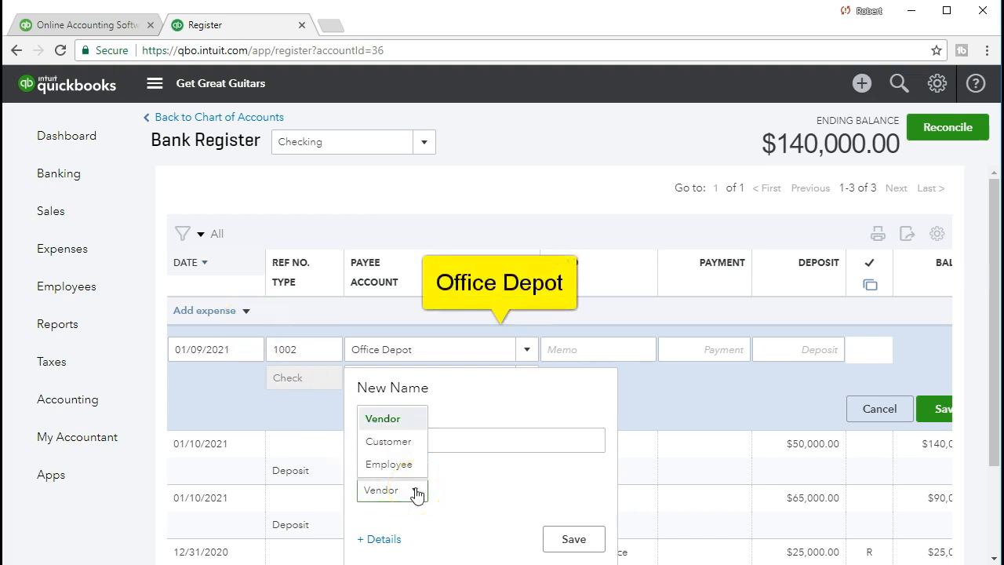
pyautogui.click(470, 502)
pyautogui.click(567, 353)
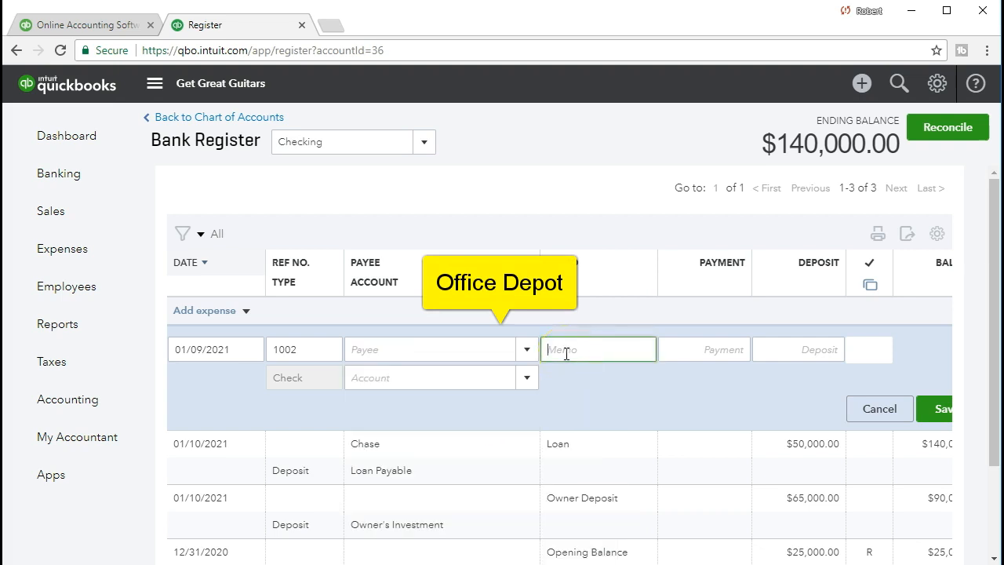
# - Set the check's payment amount to 16,000.00, leaving the memo blank
pyautogui.press('Tab')
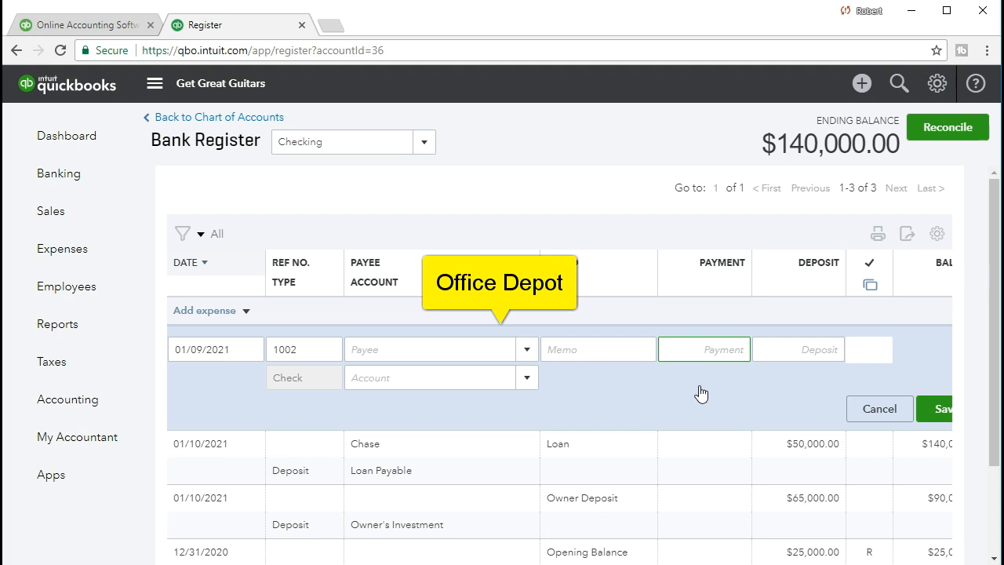
pyautogui.write('16000')
pyautogui.press('Tab')
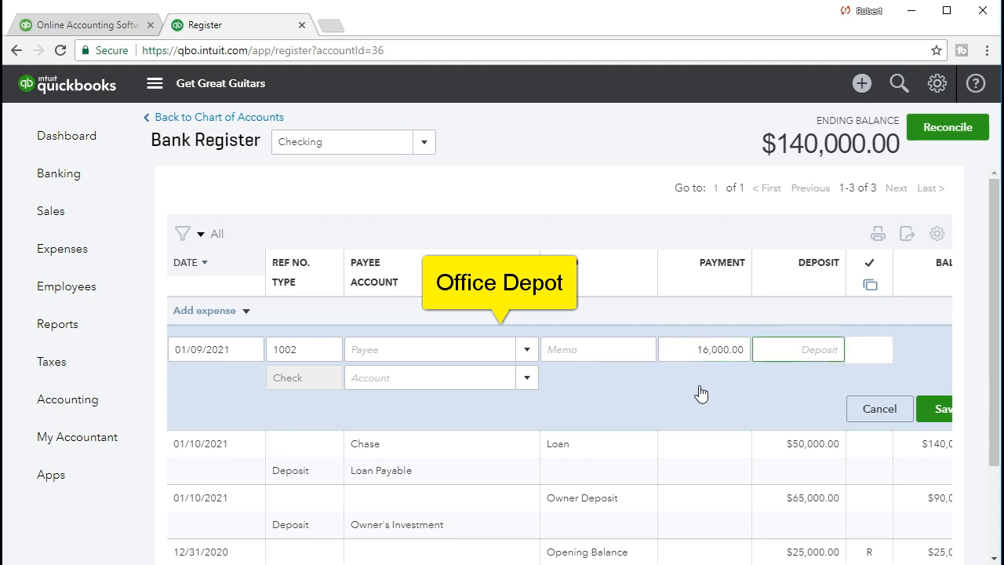
# - Assign the check to the Furniture & Fixtures fixed asset account and save the transaction
pyautogui.press('Tab')
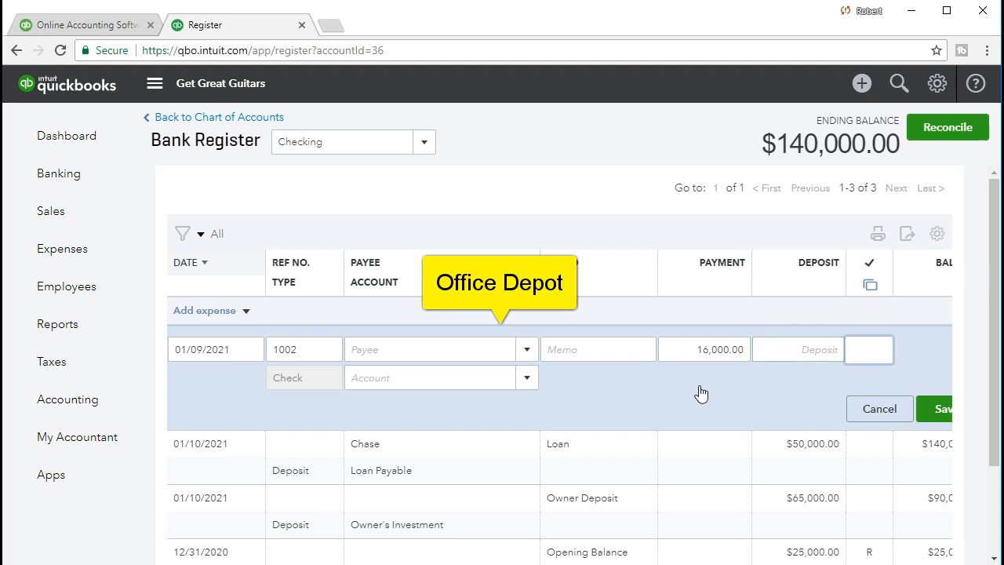
pyautogui.press('Tab')
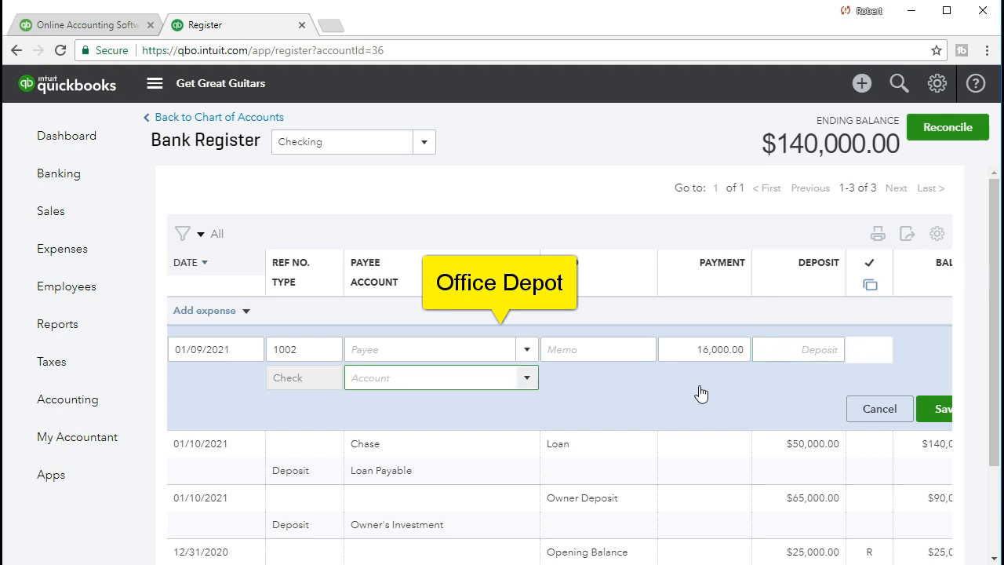
pyautogui.click(635, 389)
pyautogui.click(527, 377)
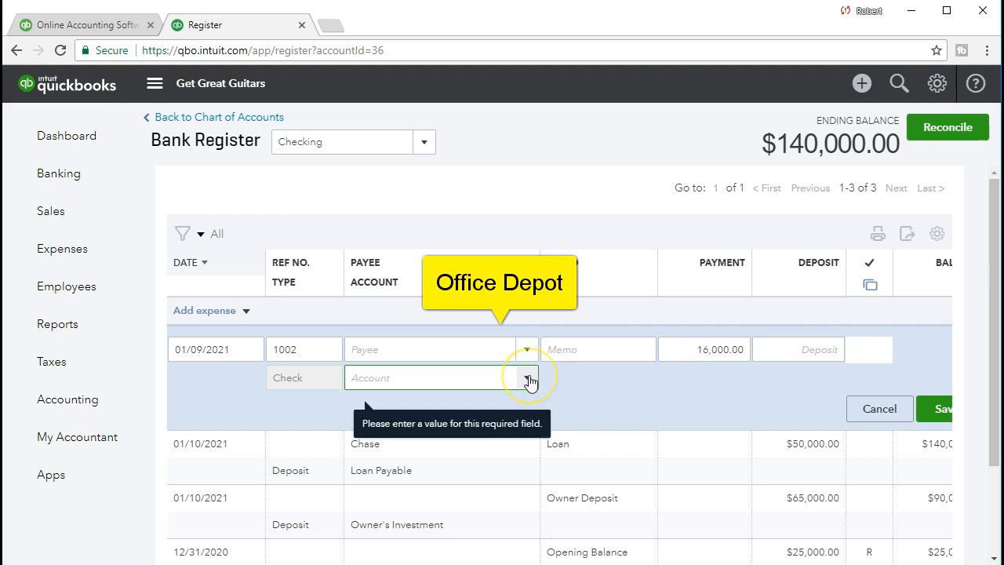
pyautogui.click(554, 301)
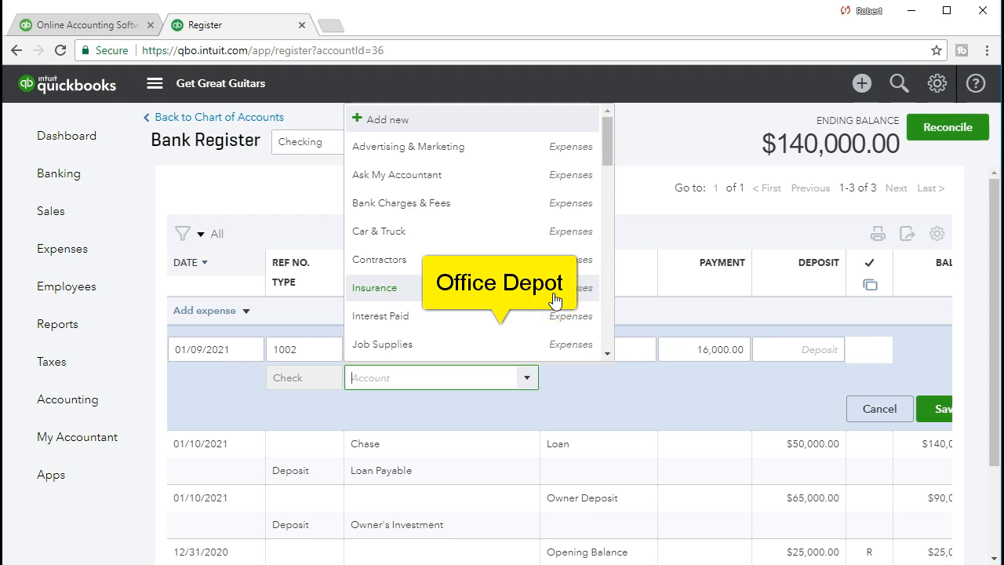
pyautogui.scroll(-5, 555, 301)
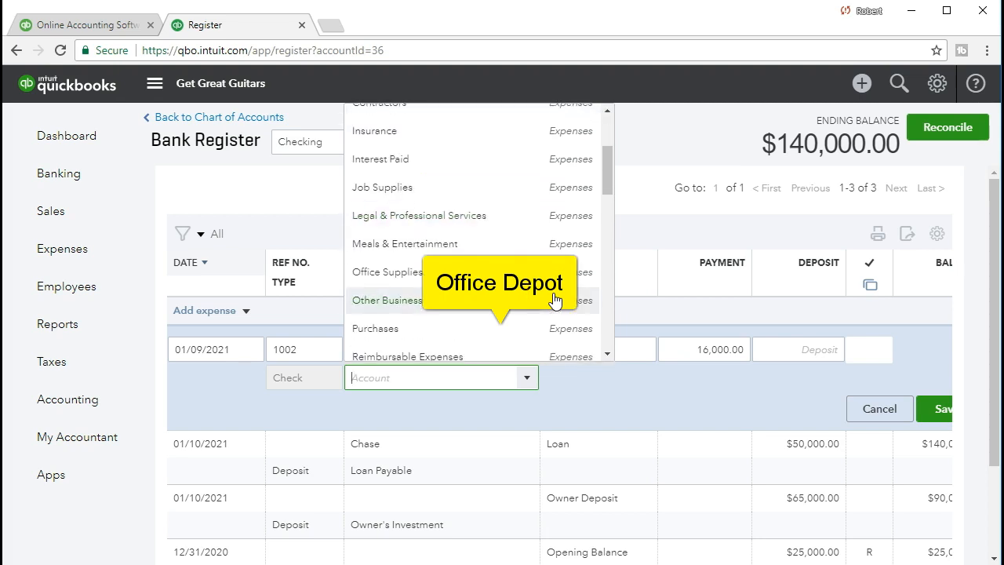
pyautogui.scroll(-4, 554, 301)
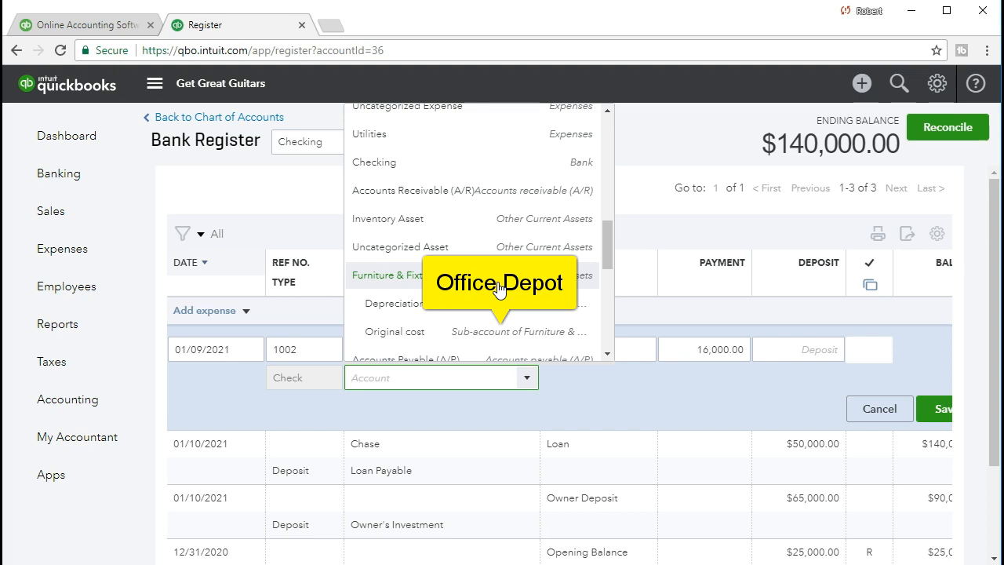
pyautogui.write('Fur')
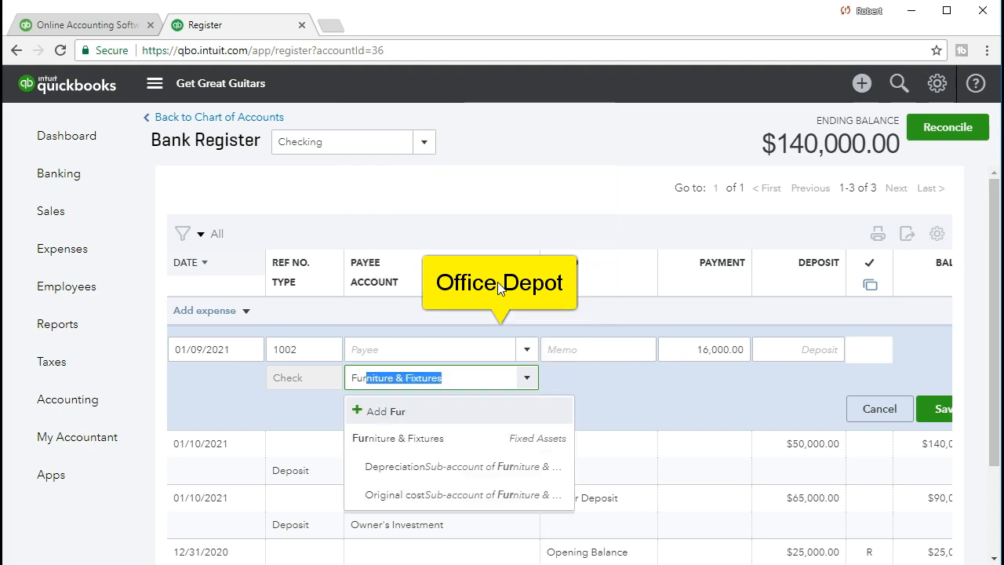
pyautogui.write('n')
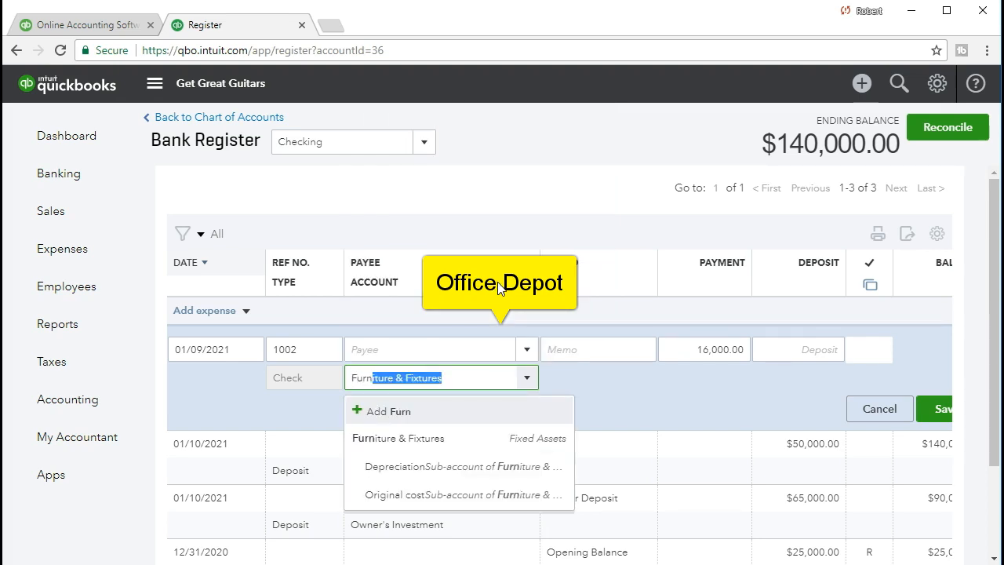
pyautogui.click(426, 445)
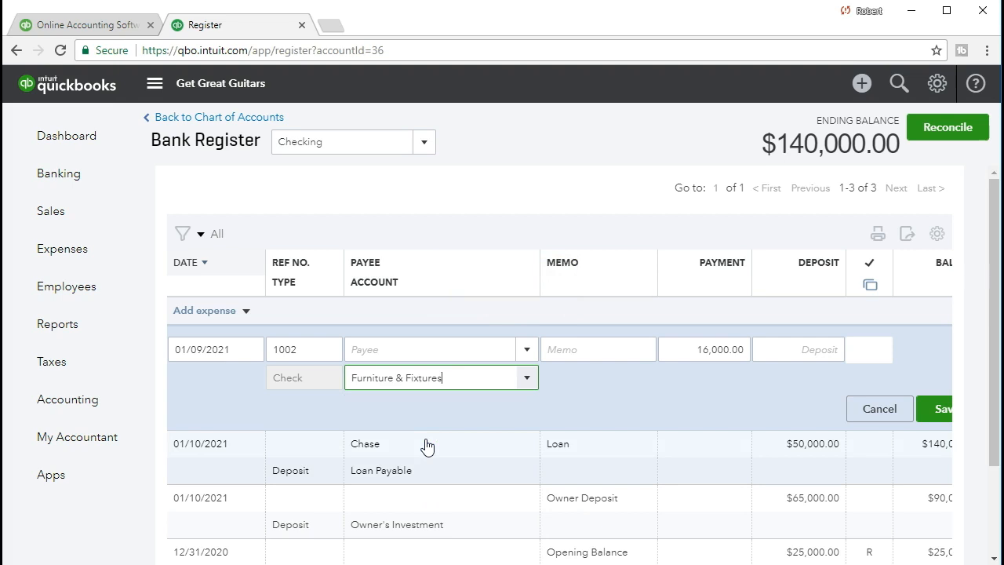
pyautogui.click(941, 409)
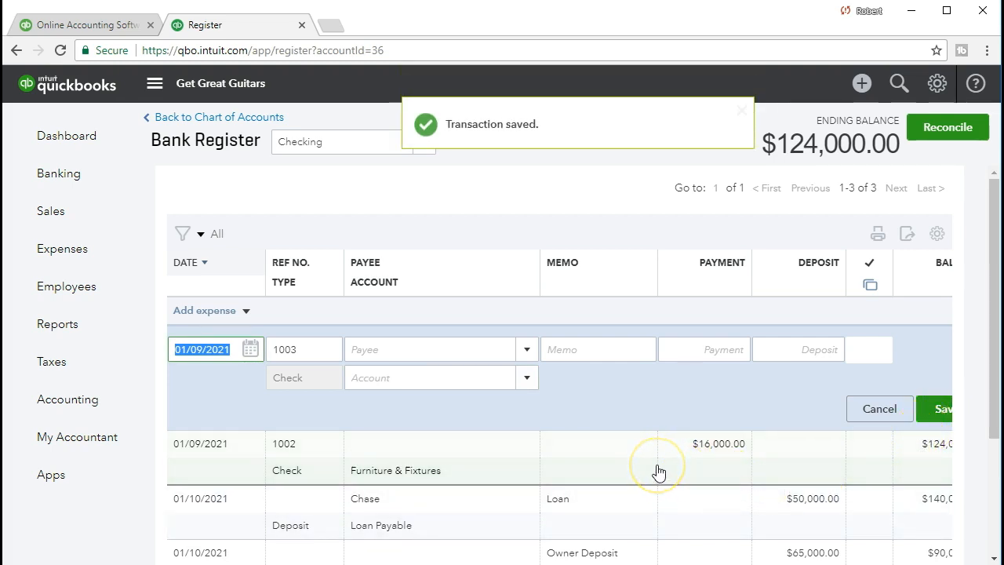
# - Open check 1002 in the Checking register and review its details and the running balance
pyautogui.click(621, 450)
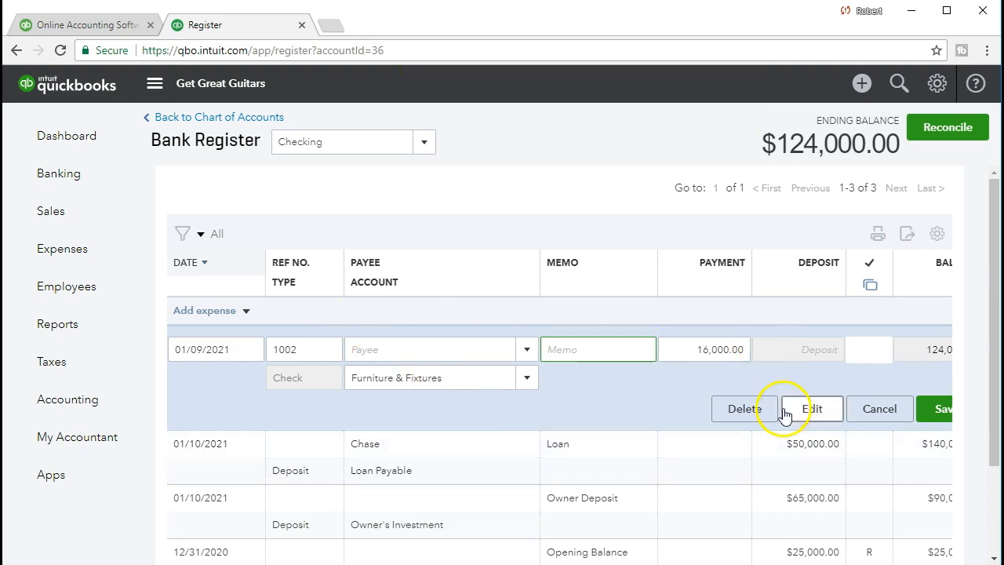
pyautogui.scroll(-2, 501, 520)
pyautogui.moveTo(437, 481); pyautogui.dragTo(567, 484)
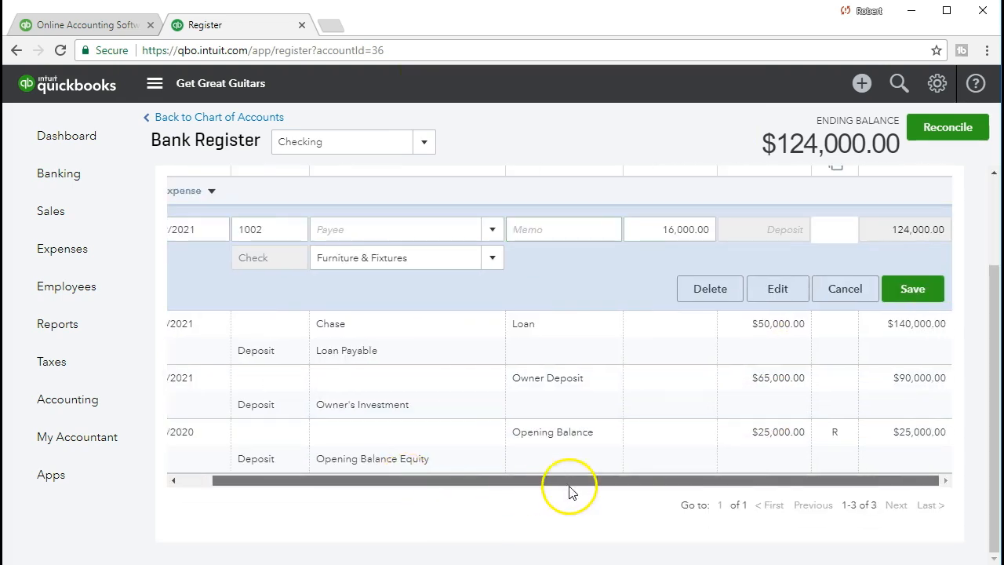
pyautogui.scroll(2, 800, 470)
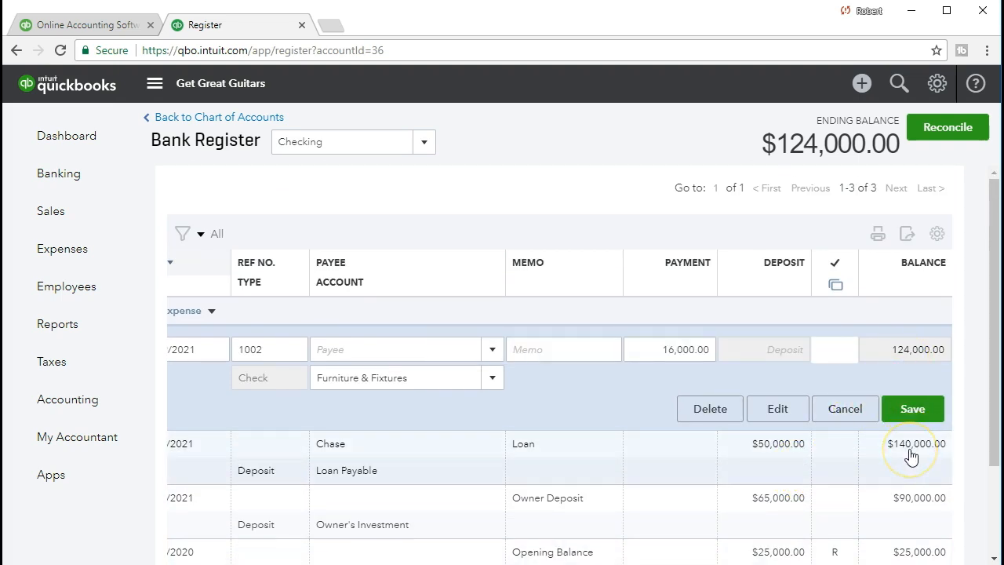
pyautogui.click(919, 374)
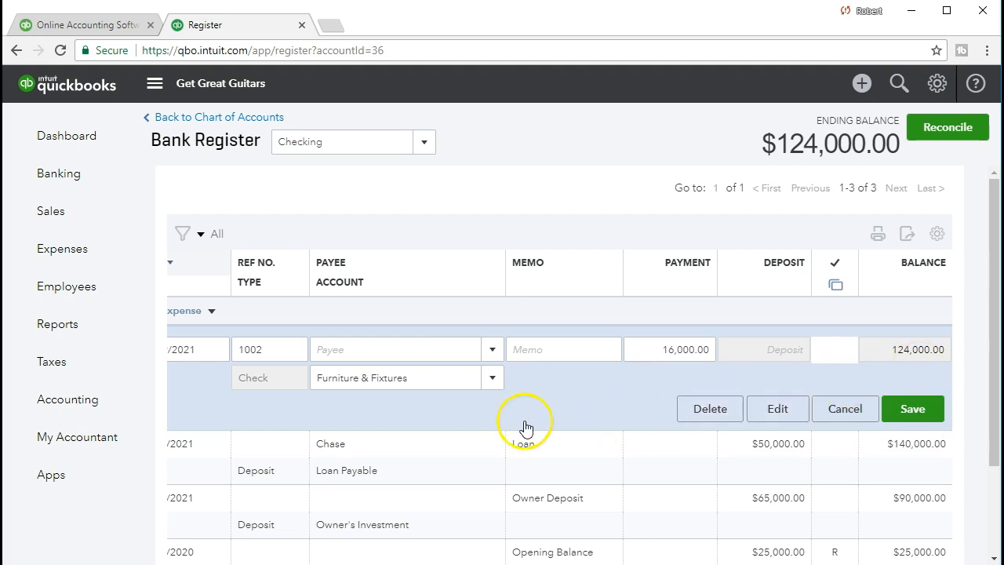
# - Find and open the Balance Sheet report from the list of reports
pyautogui.click(88, 327)
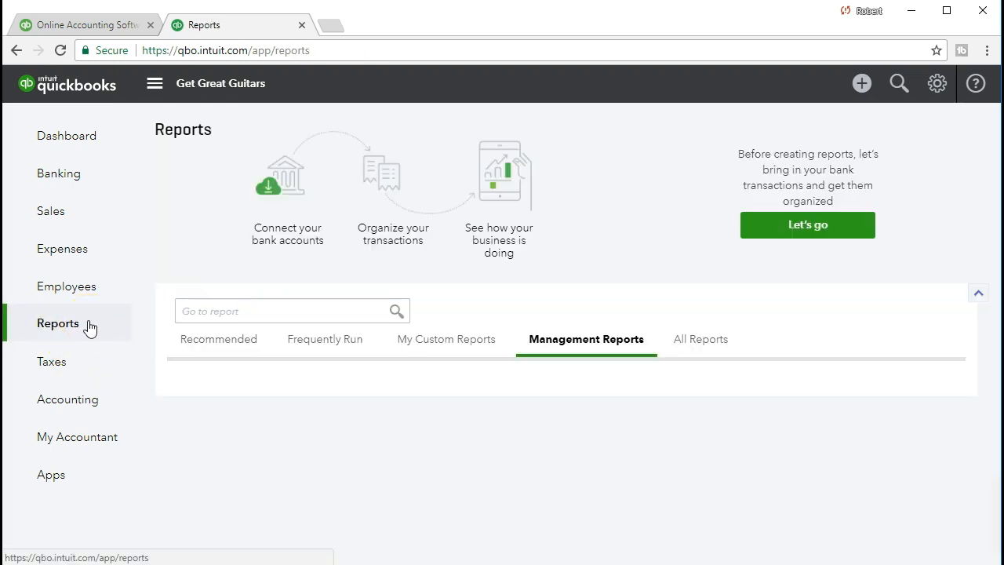
pyautogui.click(287, 356)
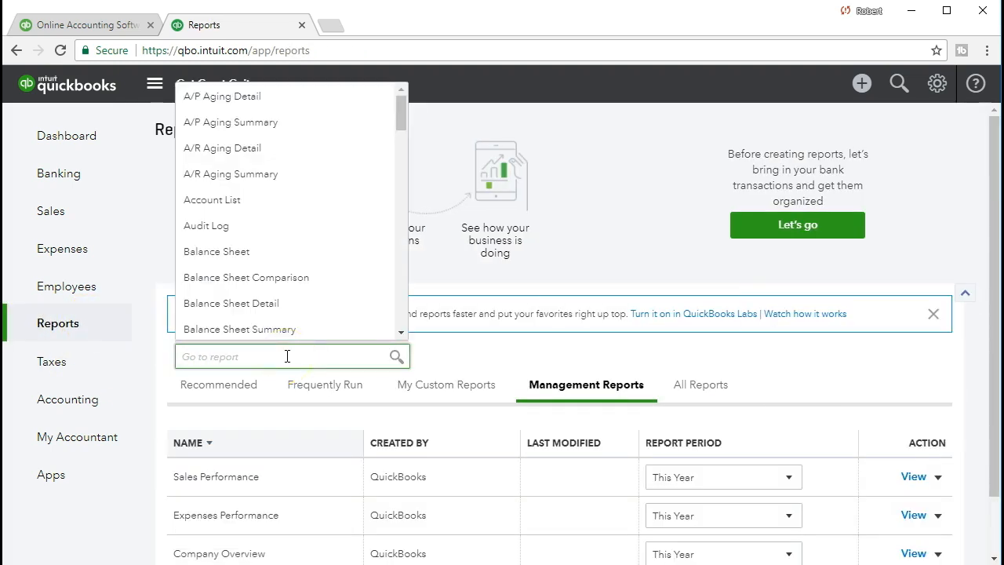
pyautogui.write('ba')
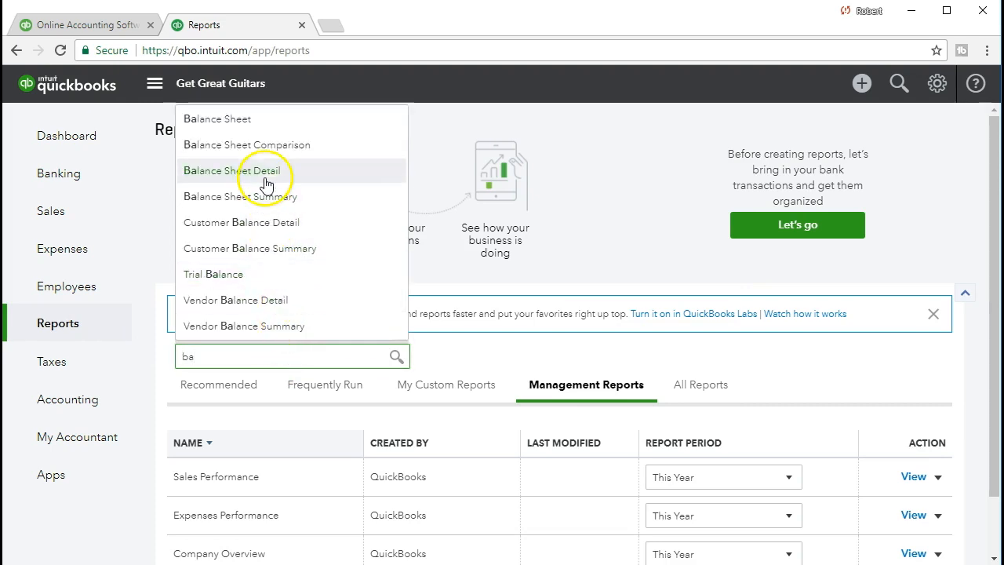
pyautogui.click(259, 133)
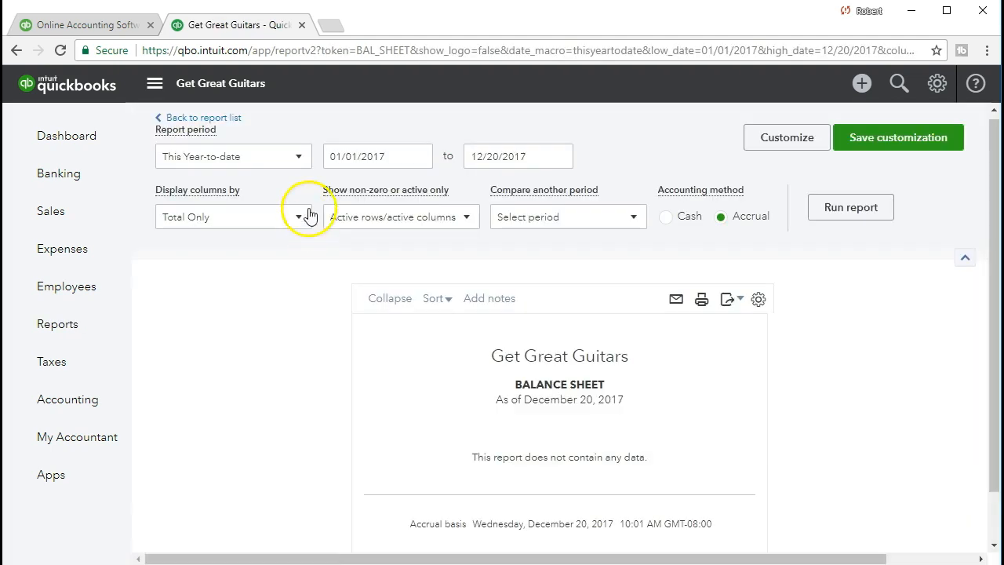
# - Set the Balance Sheet report period to 01/01/2021 through 01/31/2021 and run the report
pyautogui.click(387, 155)
pyautogui.write('0')
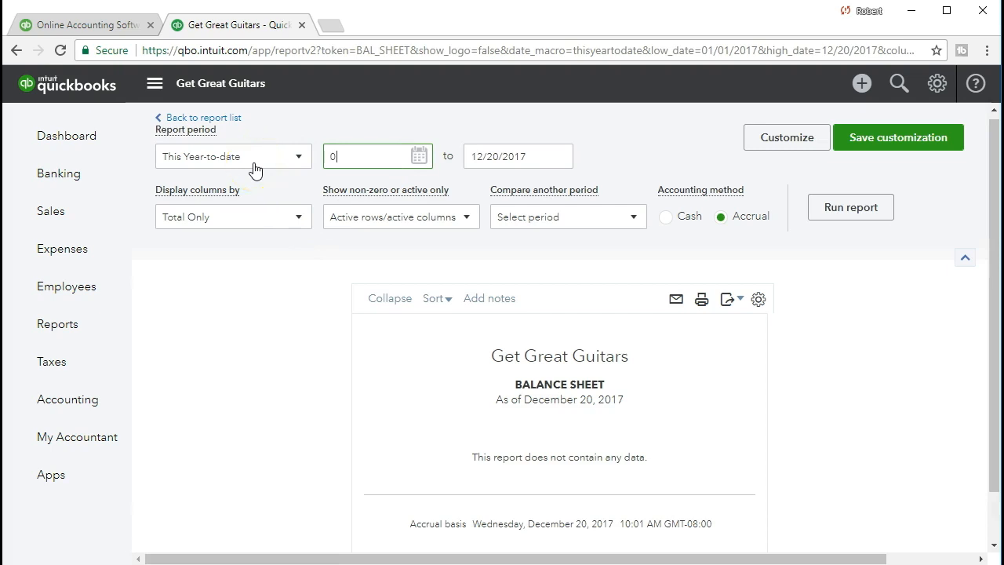
pyautogui.write('1/01')
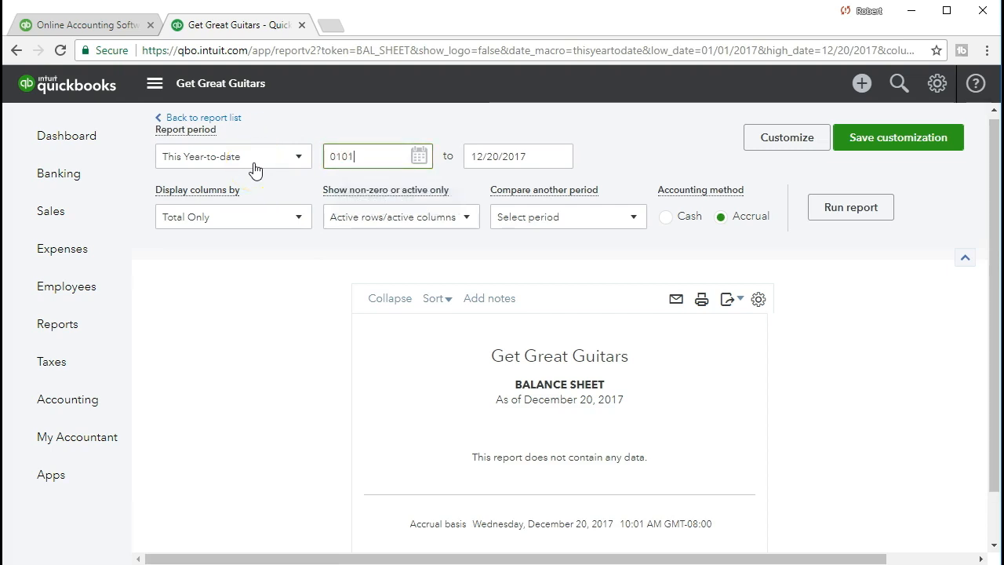
pyautogui.write('/2021')
pyautogui.press('Tab')
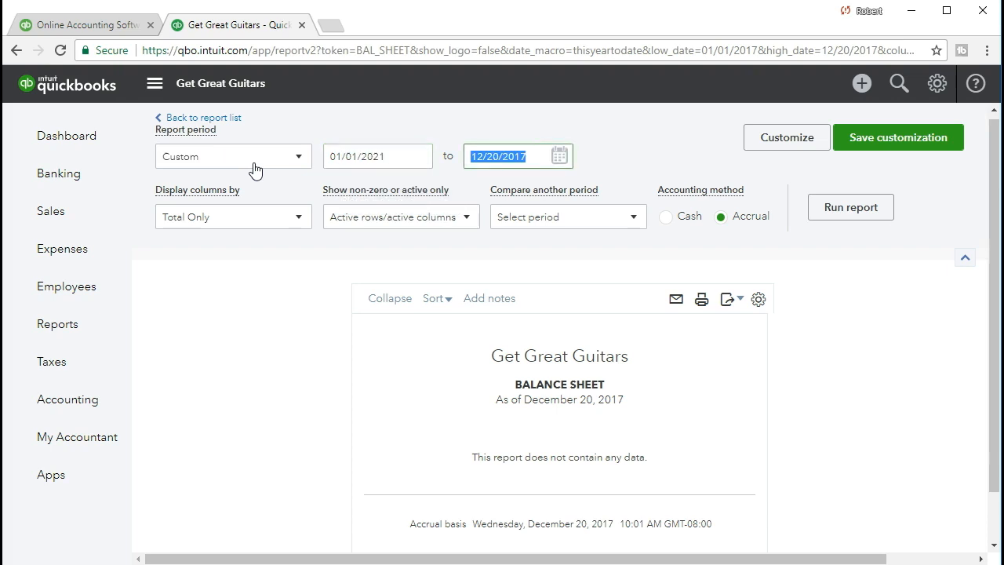
pyautogui.write('01/31/2021')
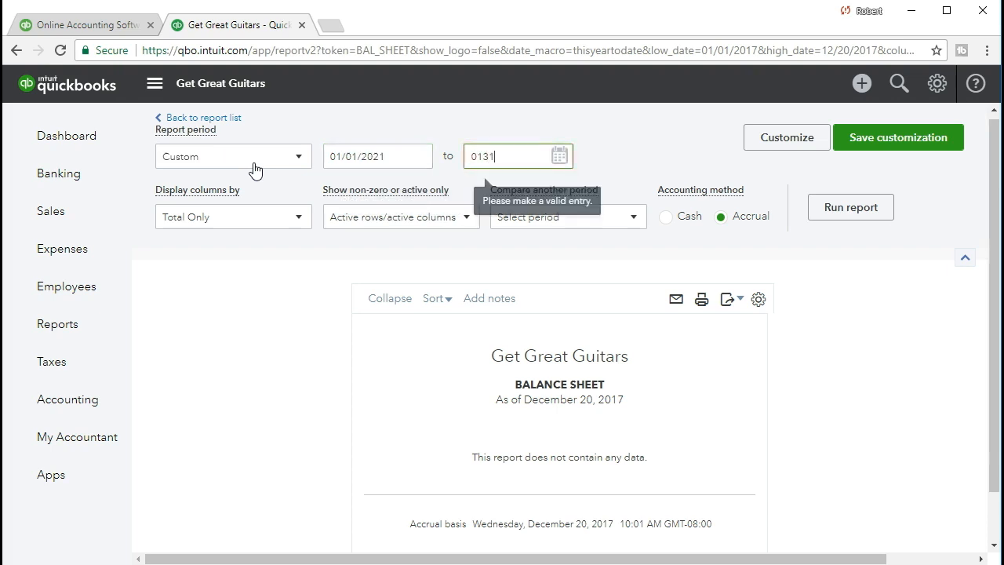
pyautogui.press('Tab')
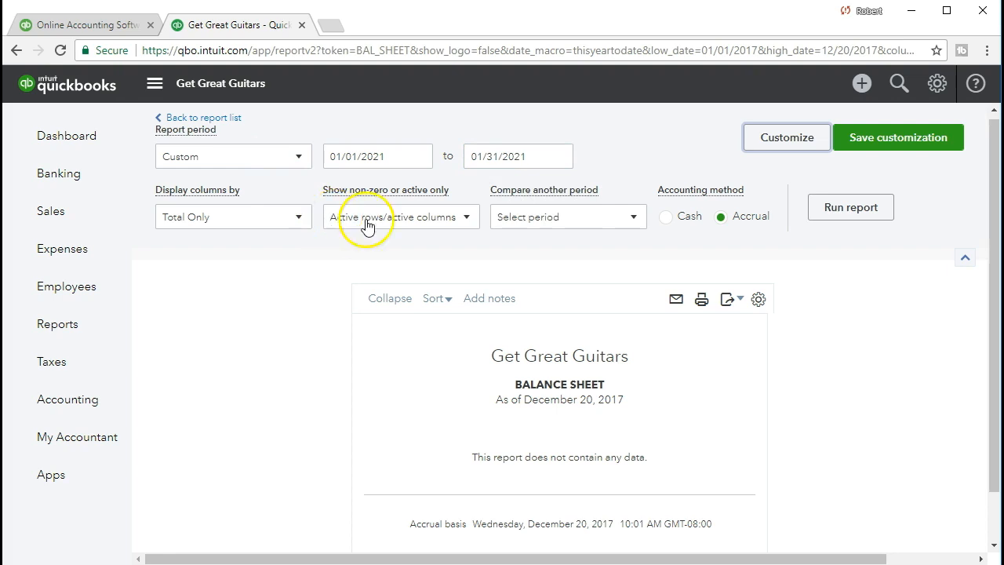
pyautogui.click(827, 210)
pyautogui.scroll(-2, 829, 212)
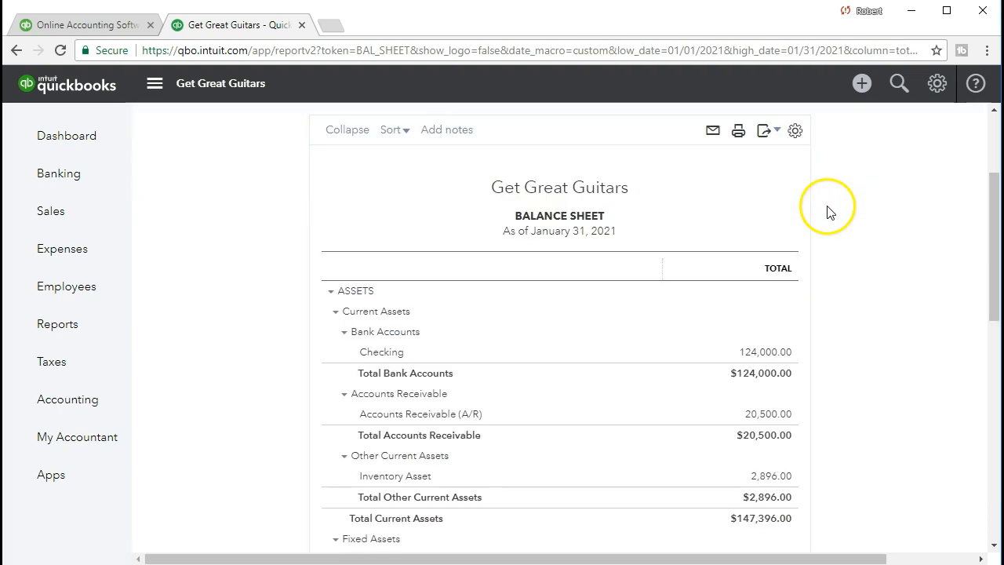
# - Drill down from the Balance Sheet's Checking balance to the source check 1002, review it, and return to the report summary
pyautogui.click(768, 356)
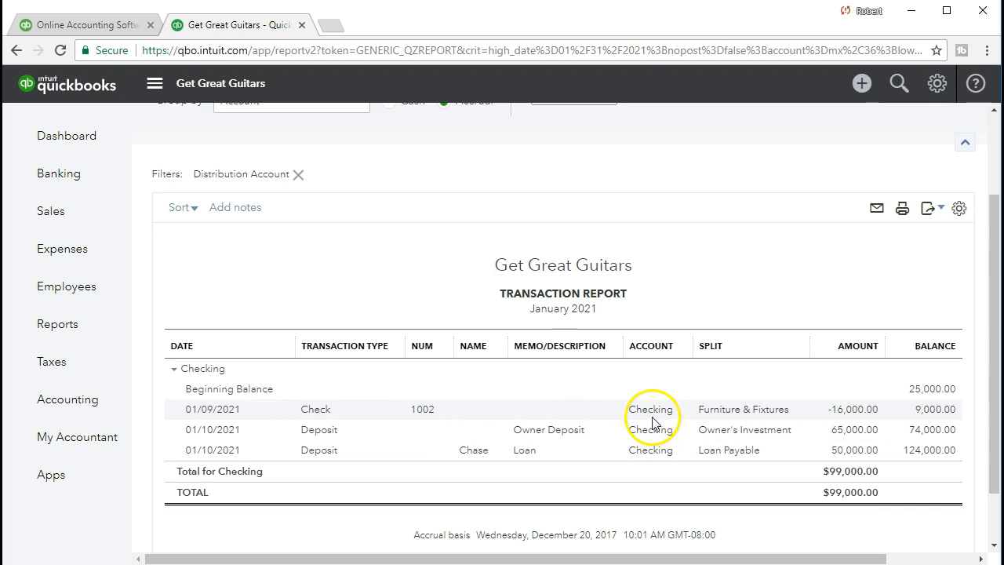
pyautogui.click(840, 418)
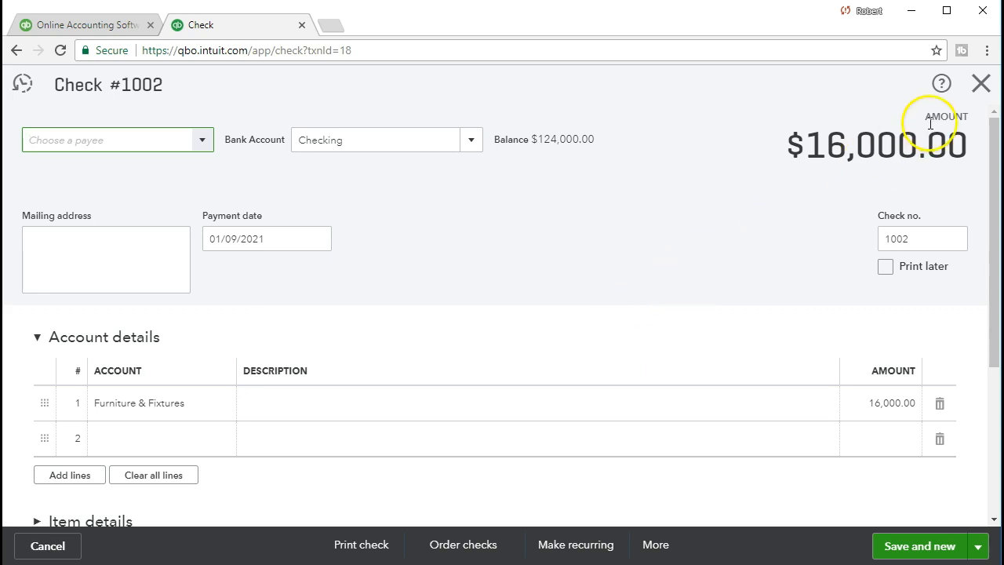
pyautogui.click(978, 97)
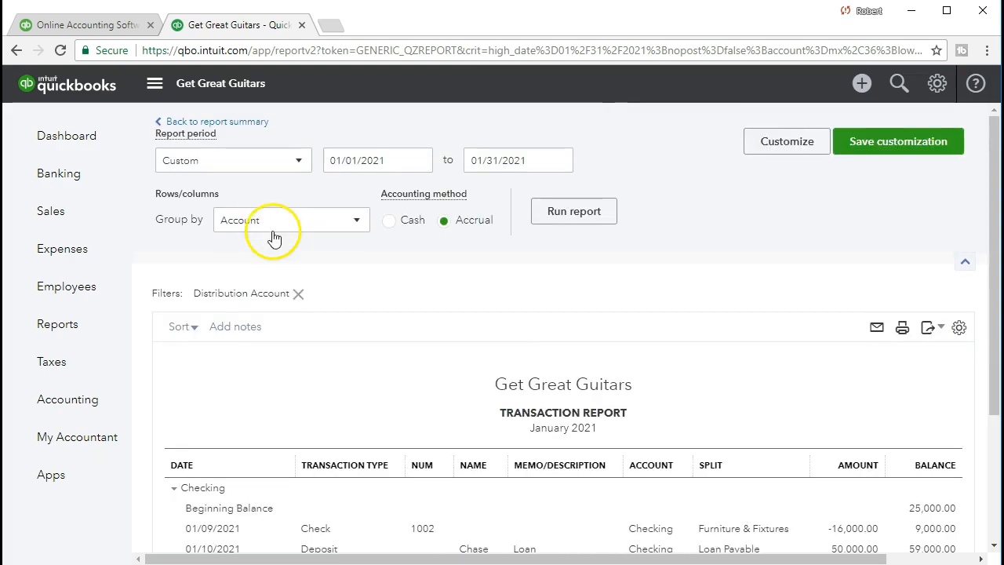
pyautogui.click(253, 123)
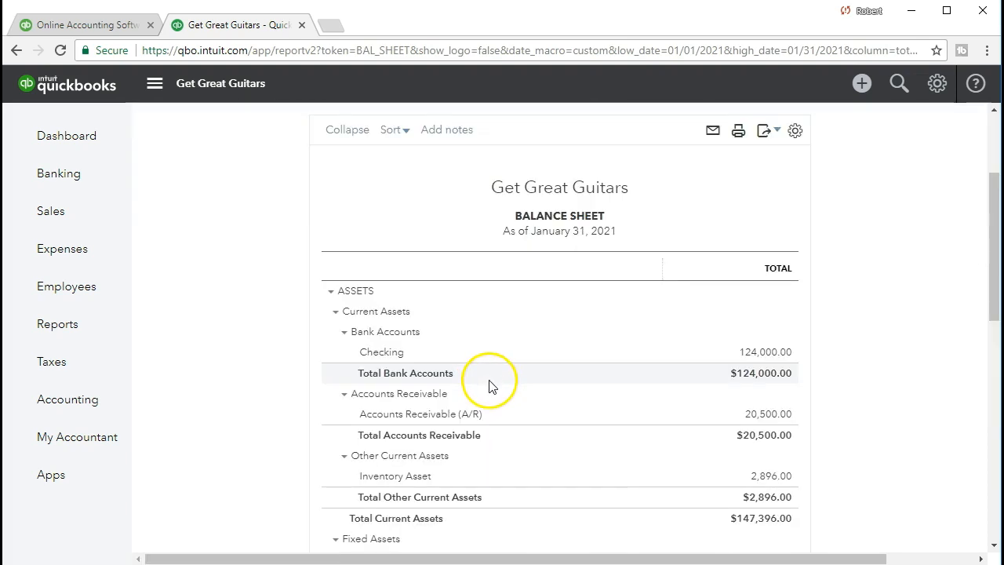
# - Drill down from the Furniture & Fixtures amount under Fixed Assets to check 1002, review it, and return to the Balance Sheet
pyautogui.scroll(-1, 728, 357)
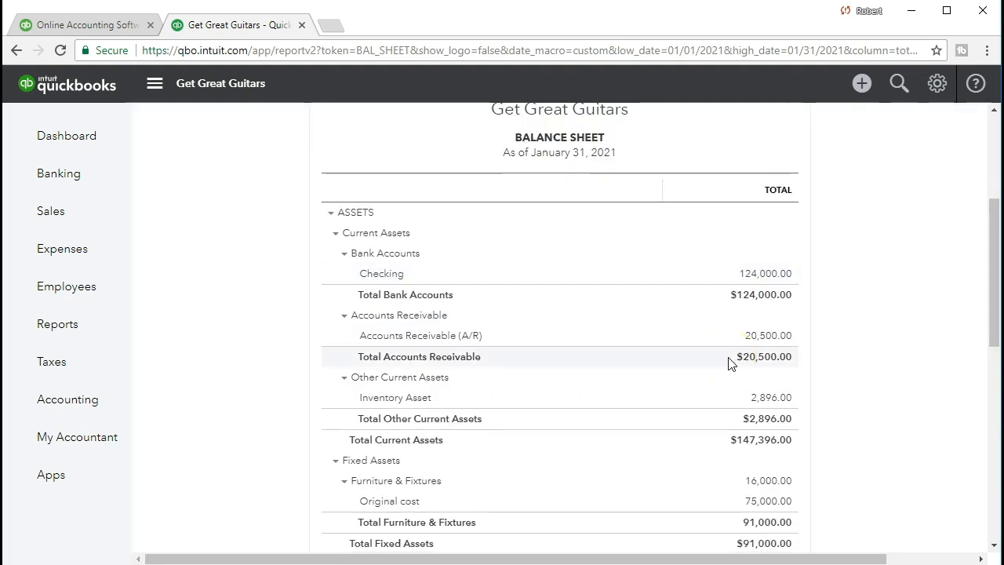
pyautogui.scroll(-1, 727, 363)
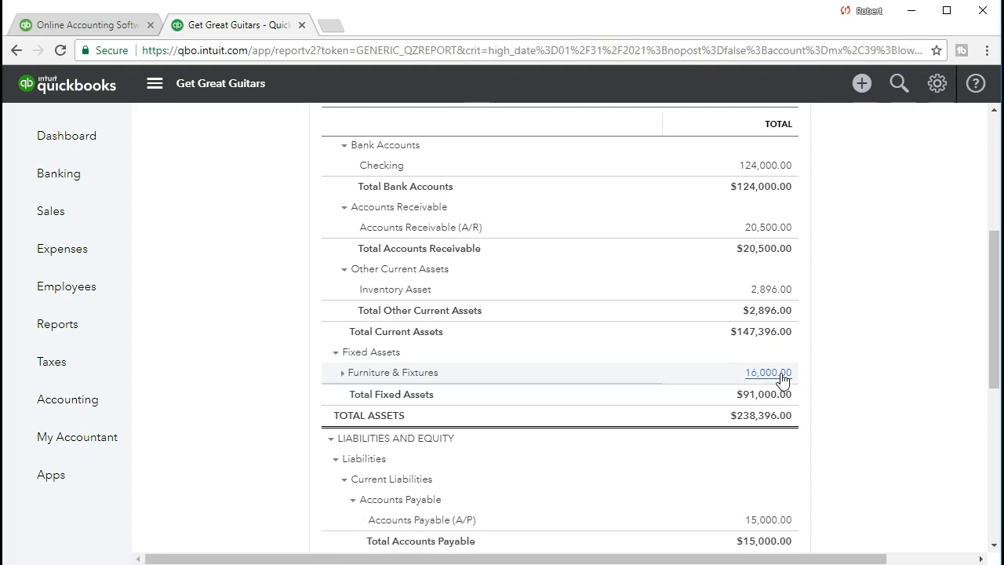
pyautogui.scroll(-1, 627, 439)
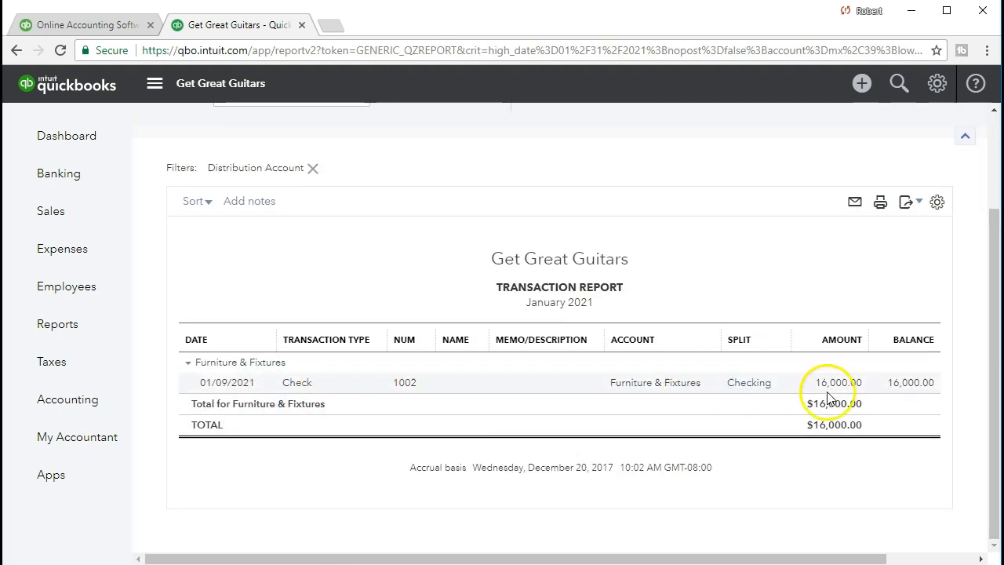
pyautogui.click(851, 384)
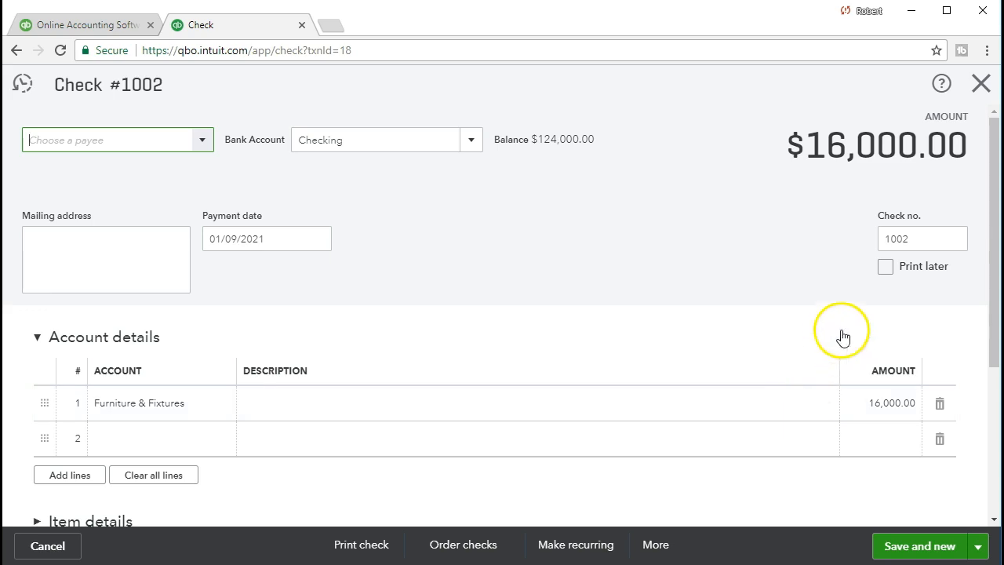
pyautogui.click(979, 85)
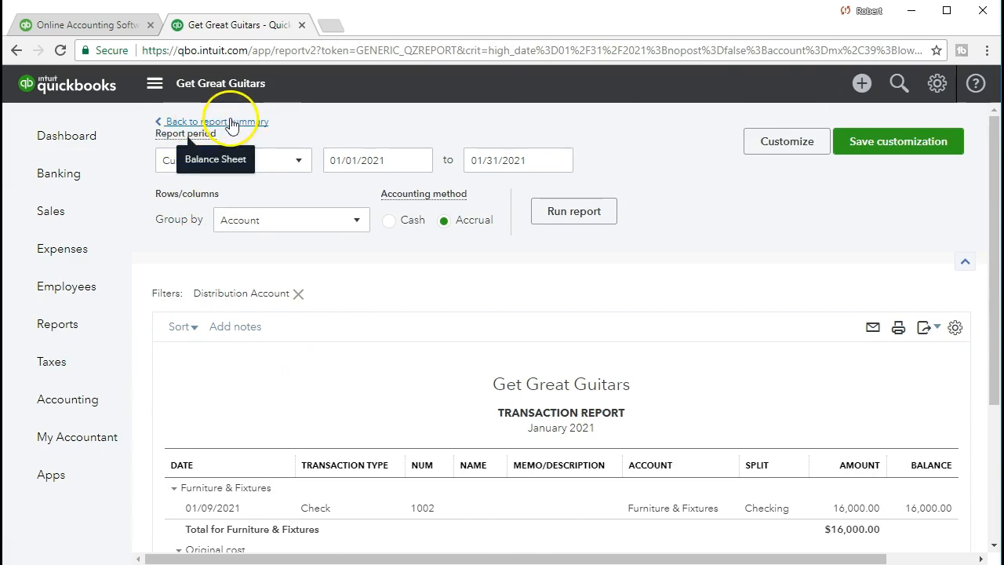
pyautogui.click(231, 123)
pyautogui.scroll(-6, 149, 374)
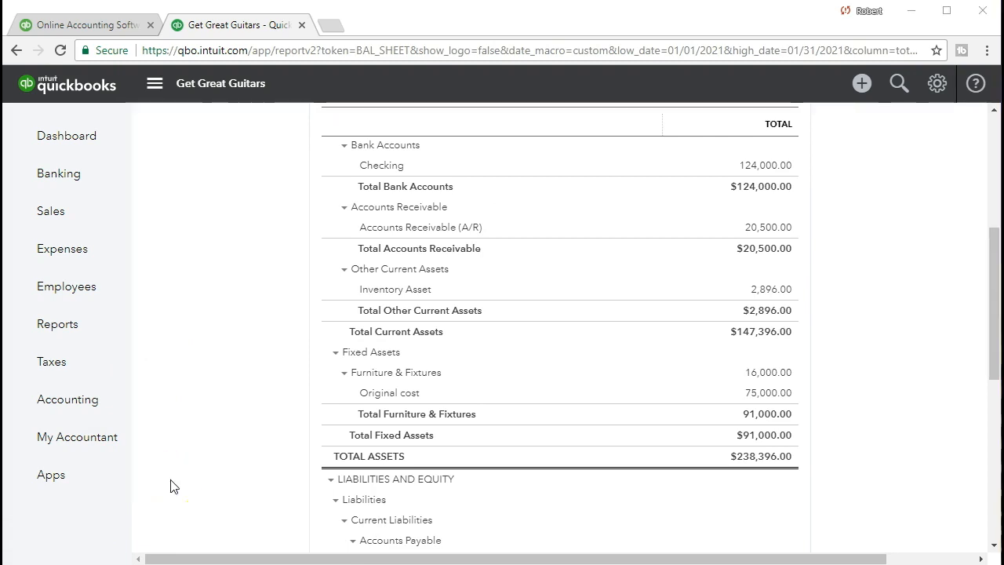
# - Open the Checking register from the chart of accounts and add a new check entry
pyautogui.click(95, 405)
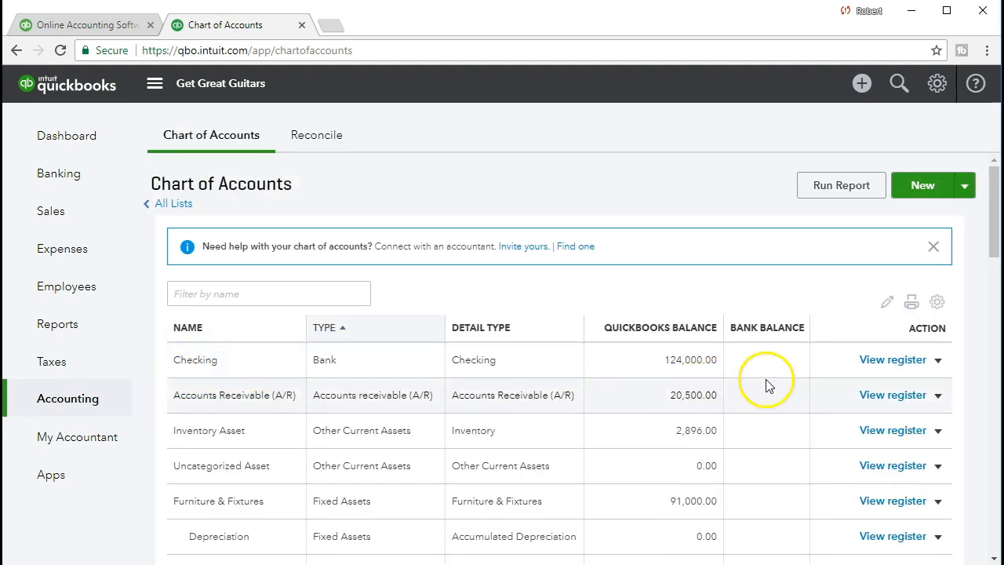
pyautogui.click(878, 372)
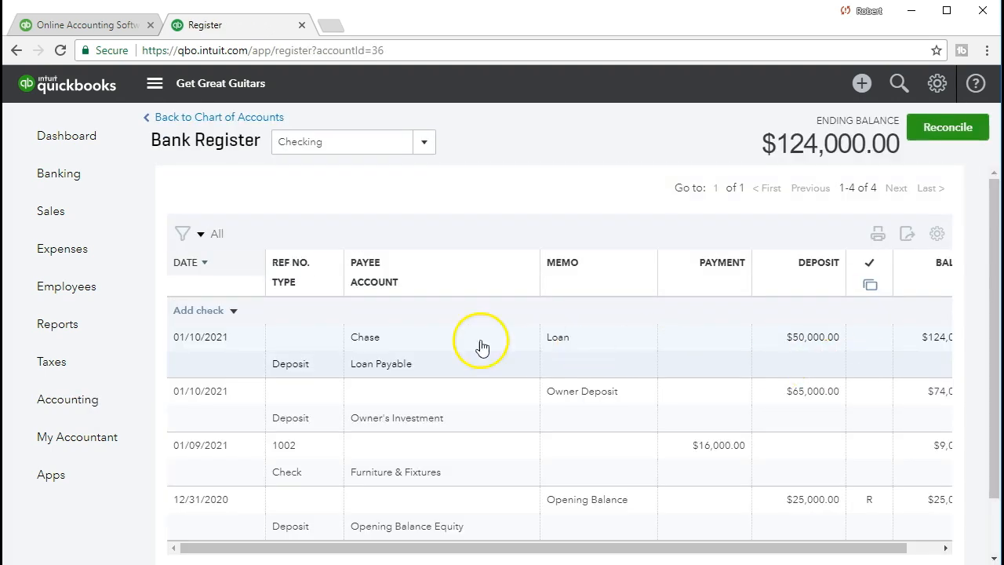
pyautogui.click(233, 312)
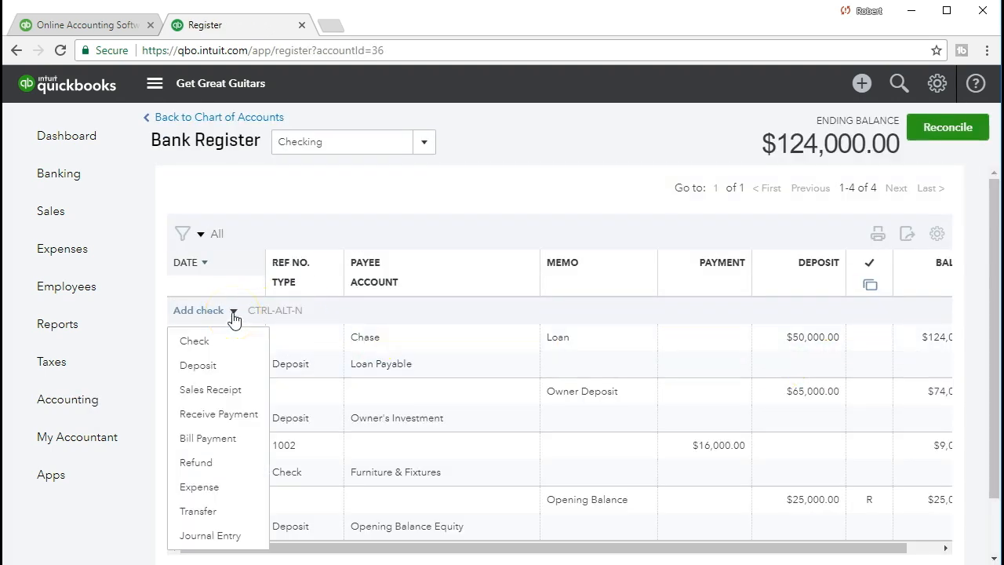
pyautogui.click(223, 339)
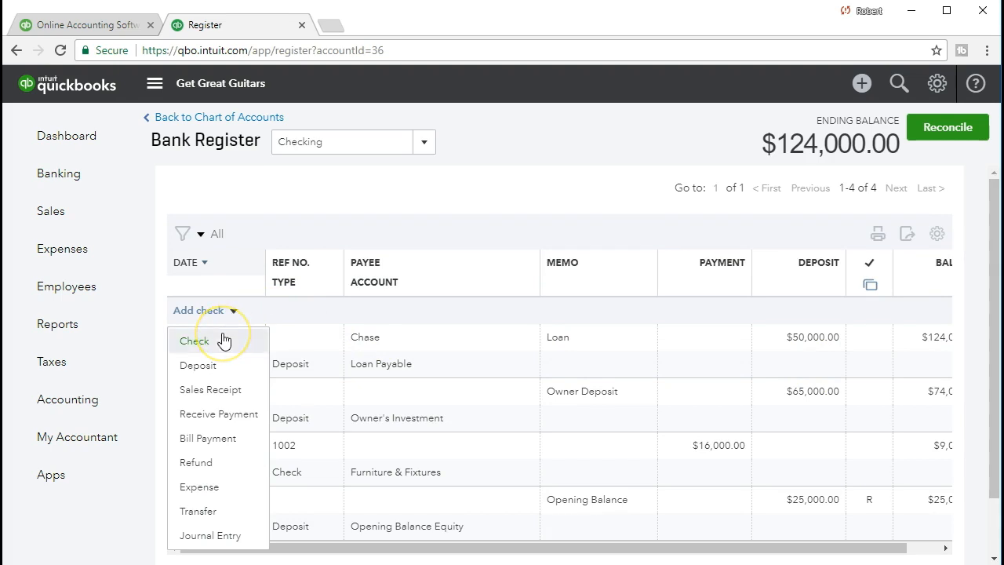
pyautogui.click(223, 423)
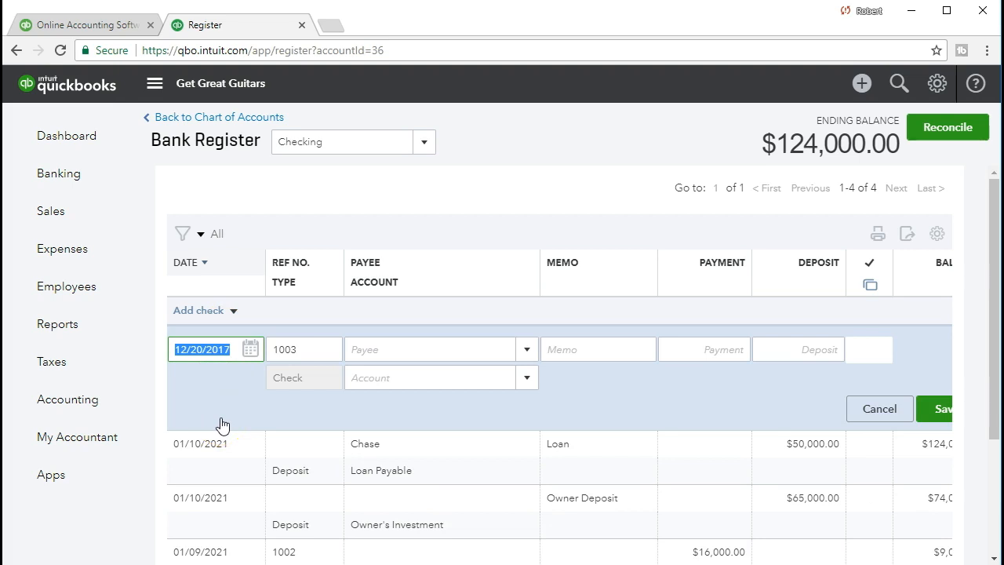
# - Date the new check 01/11/2021 and keep 1003 as its reference number
pyautogui.write('0')
pyautogui.write('1/11/2021')
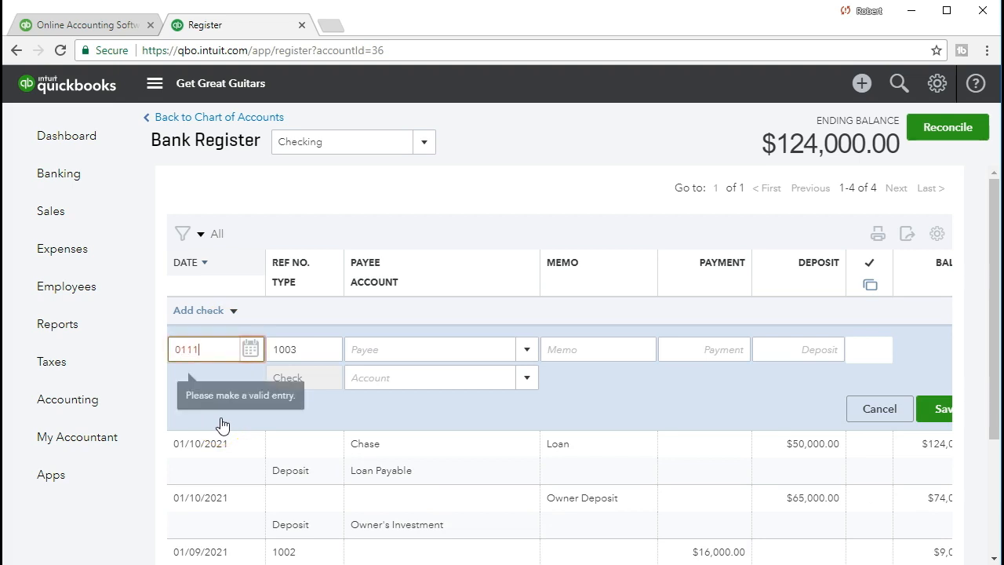
pyautogui.press('Tab')
pyautogui.click(278, 378)
pyautogui.moveTo(279, 375)
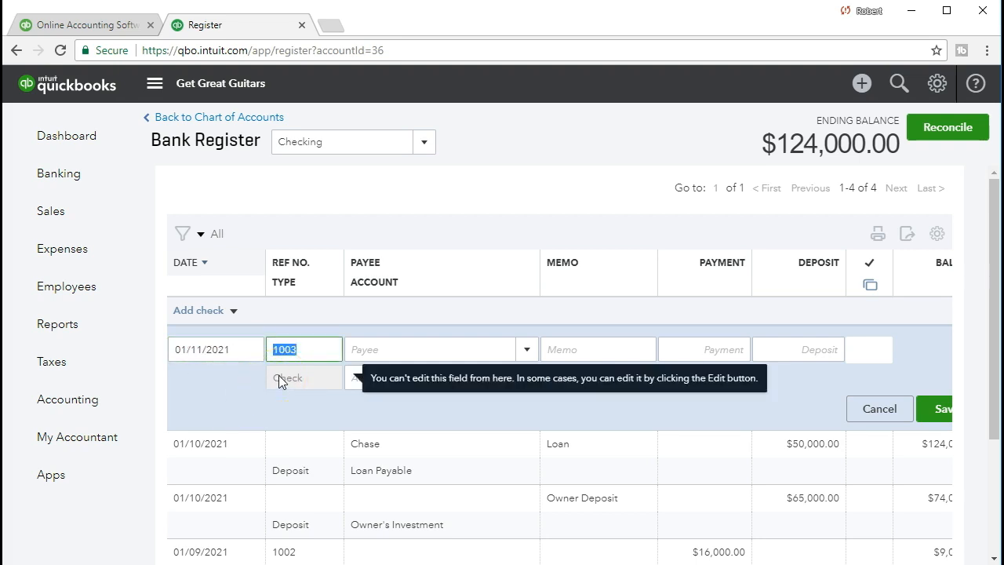
pyautogui.click(188, 378)
pyautogui.click(216, 366)
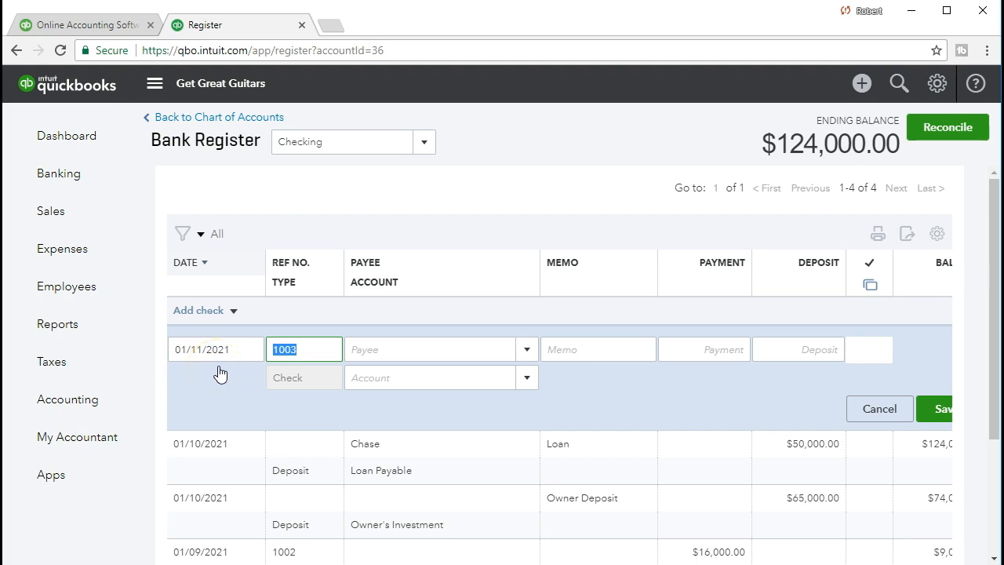
pyautogui.click(204, 381)
pyautogui.press('Tab')
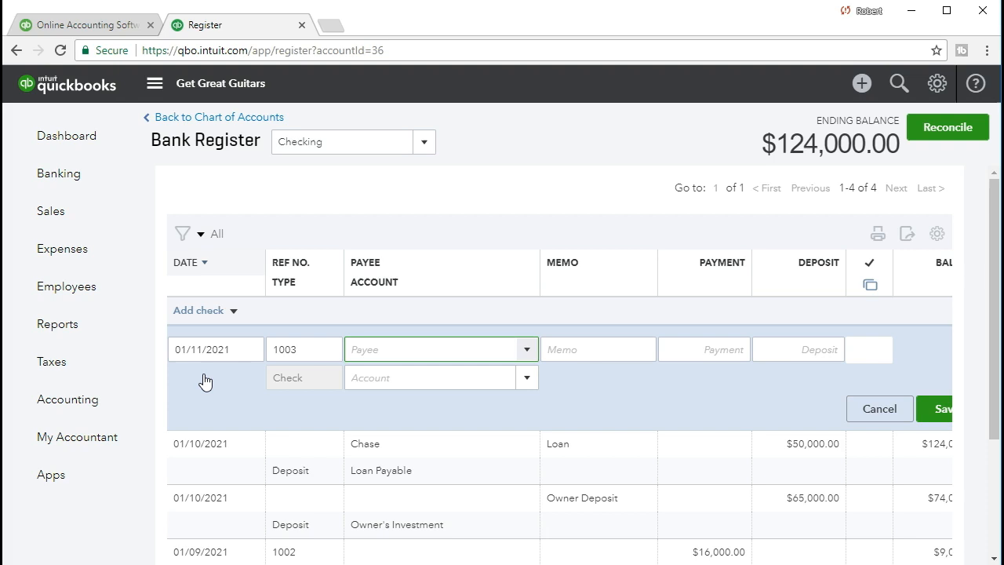
# - Add Amazon as a new vendor in the check's payee field, leaving the memo blank
pyautogui.write('A')
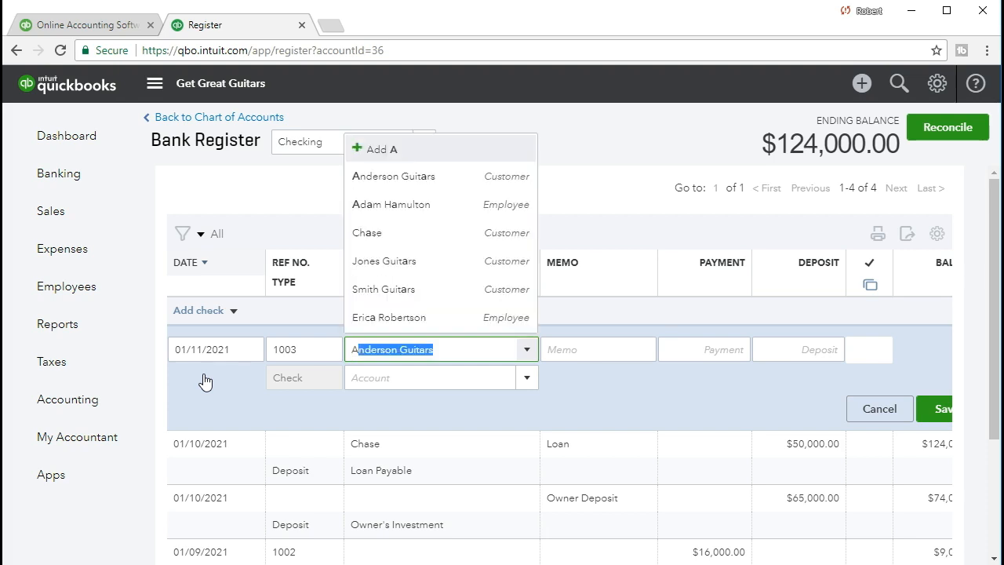
pyautogui.write('mazon')
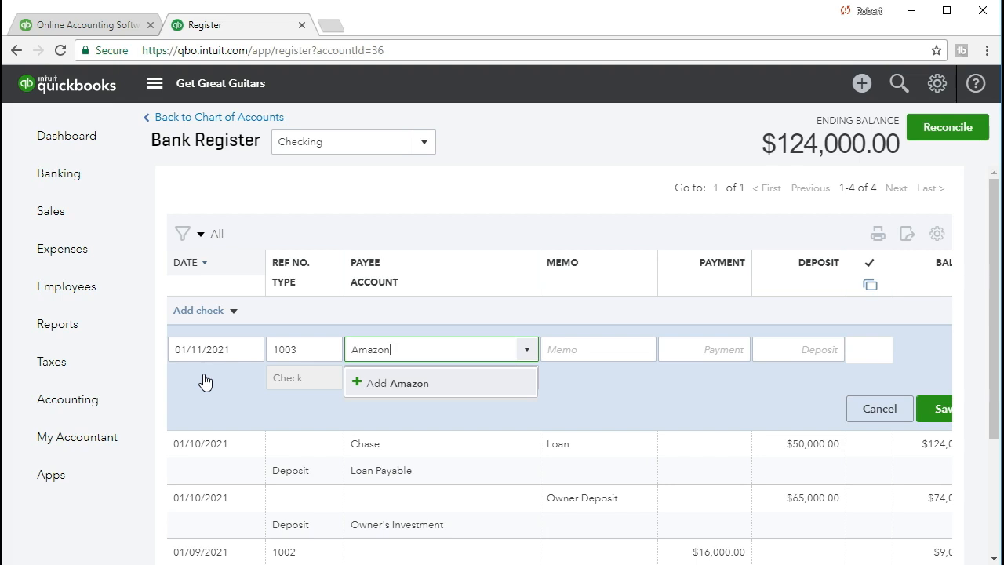
pyautogui.press('Return')
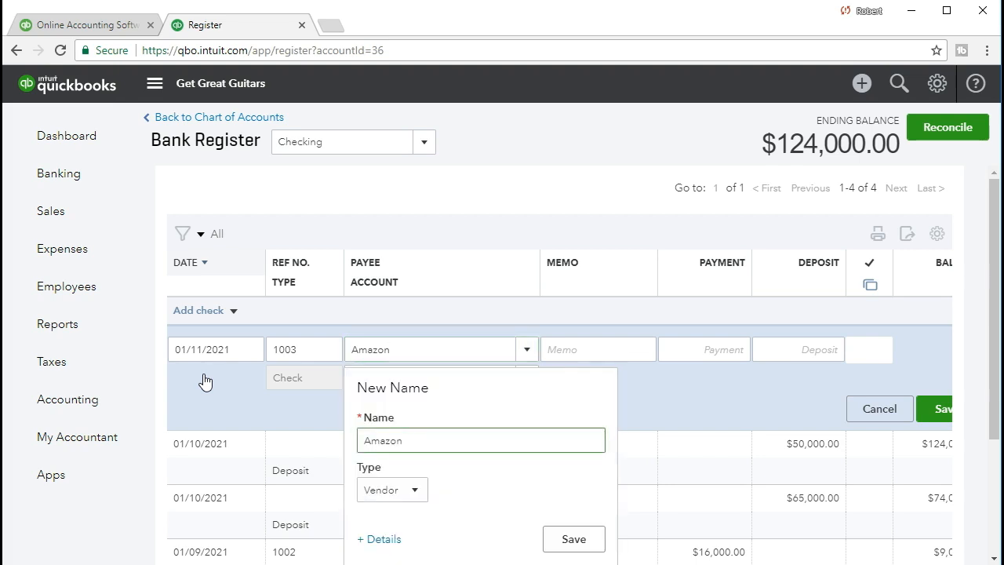
pyautogui.click(577, 541)
pyautogui.click(423, 493)
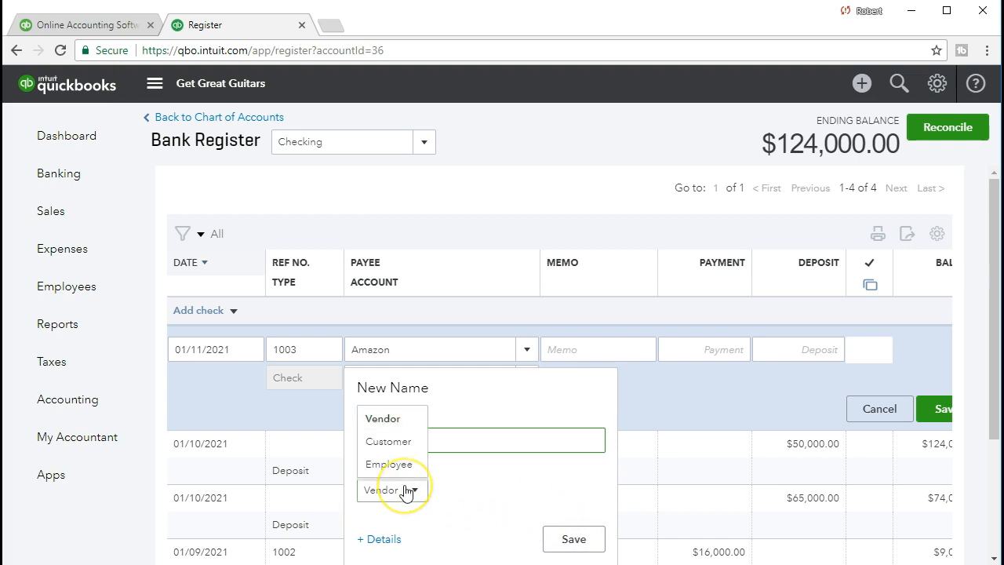
pyautogui.click(406, 489)
pyautogui.click(562, 543)
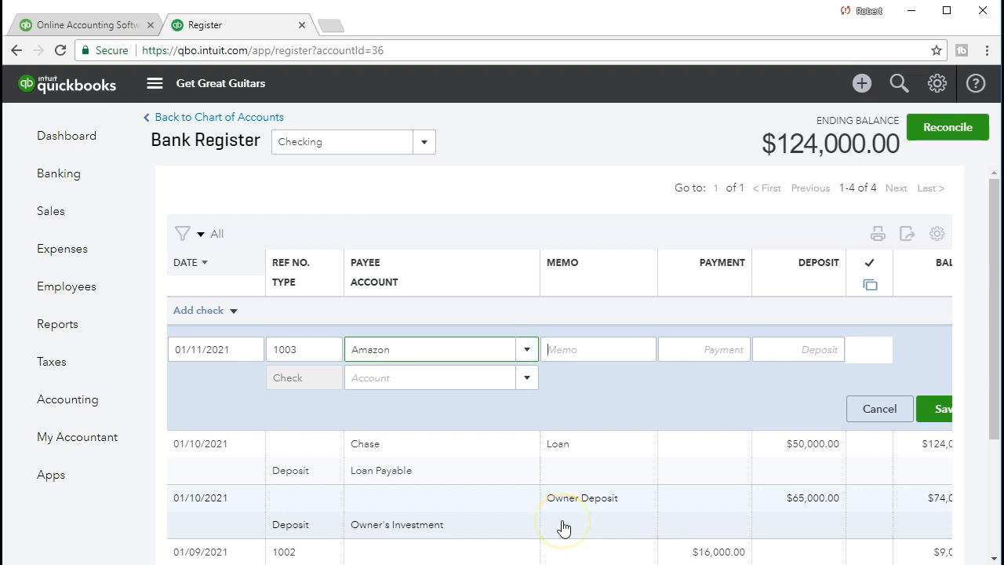
pyautogui.press('Tab')
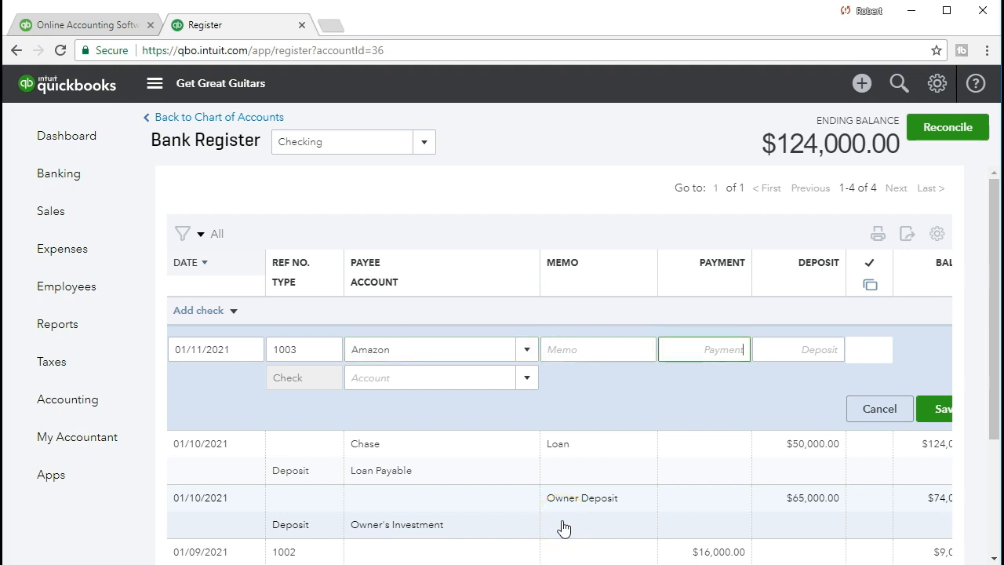
# - Enter a payment of 7,000 for the Amazon check and move on to its account
pyautogui.write('7,000')
pyautogui.press('Tab')
pyautogui.press('Tab')
pyautogui.press('Tab')
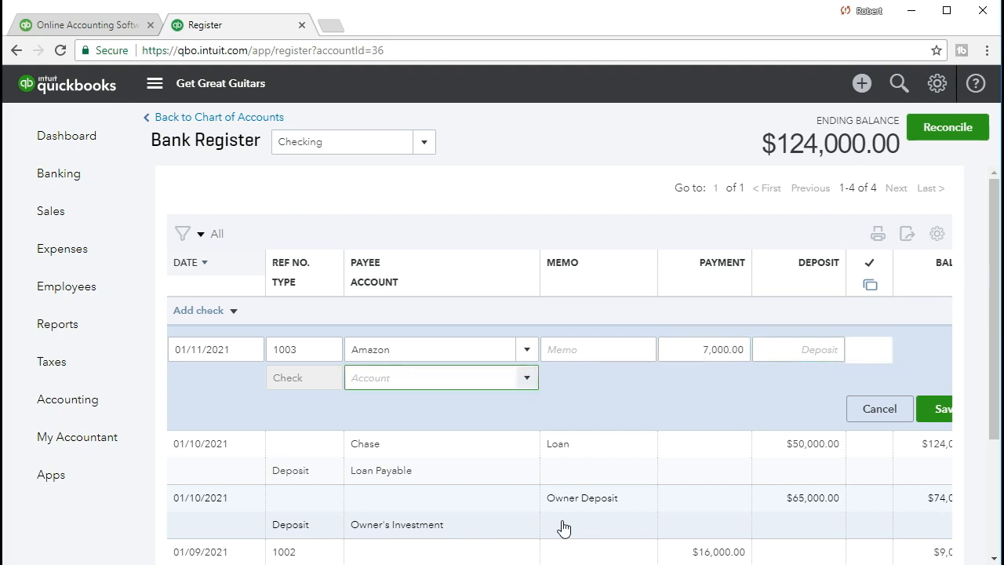
# - Assign the Amazon check to the Furniture & Fixtures fixed-asset account and save the transaction
pyautogui.click(526, 378)
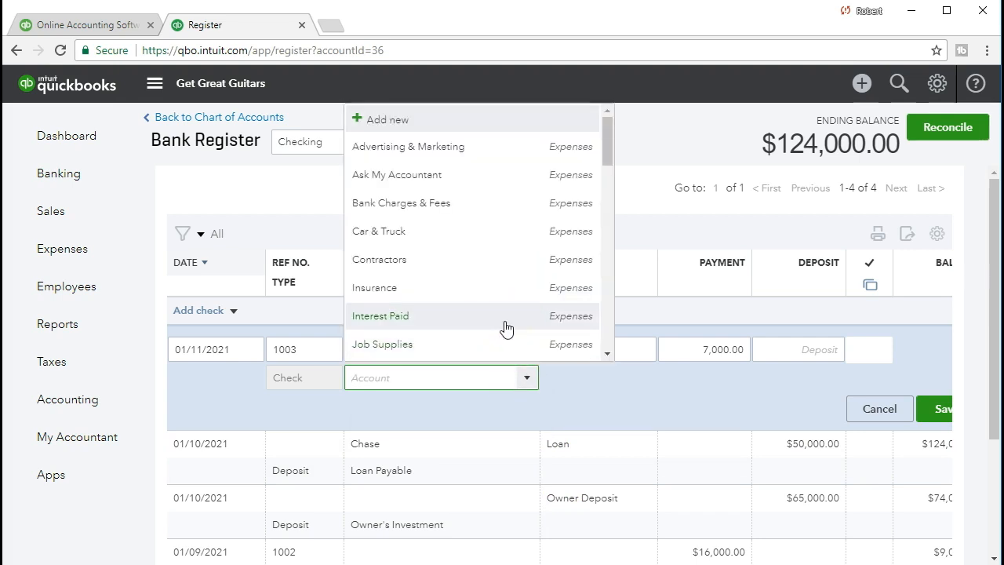
pyautogui.scroll(-5, 506, 328)
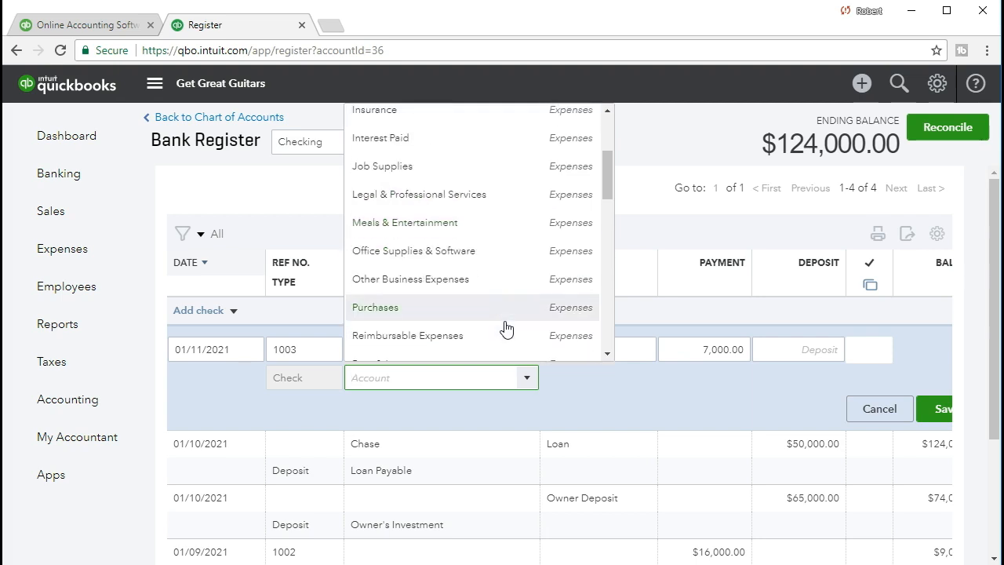
pyautogui.scroll(-2, 505, 328)
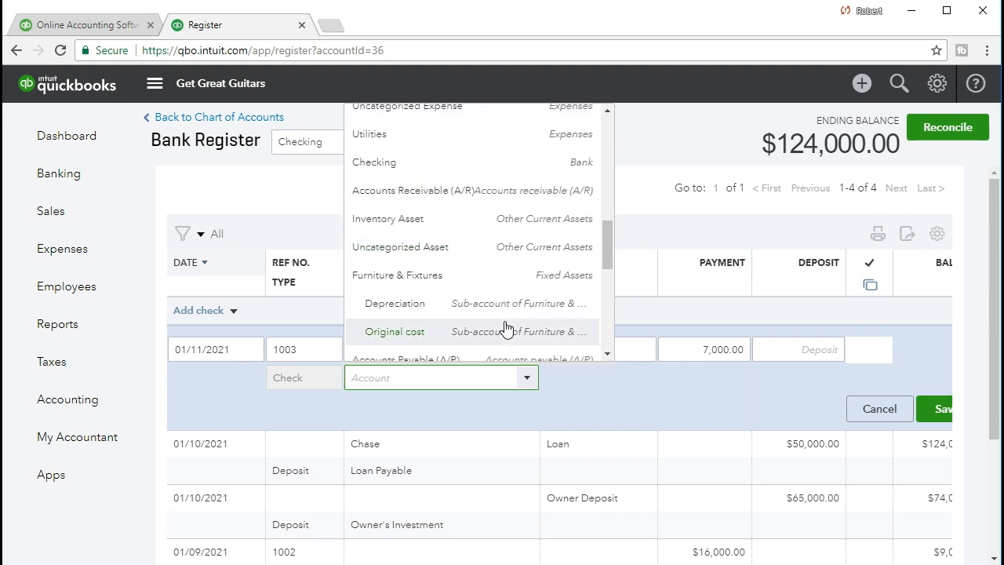
pyautogui.click(462, 284)
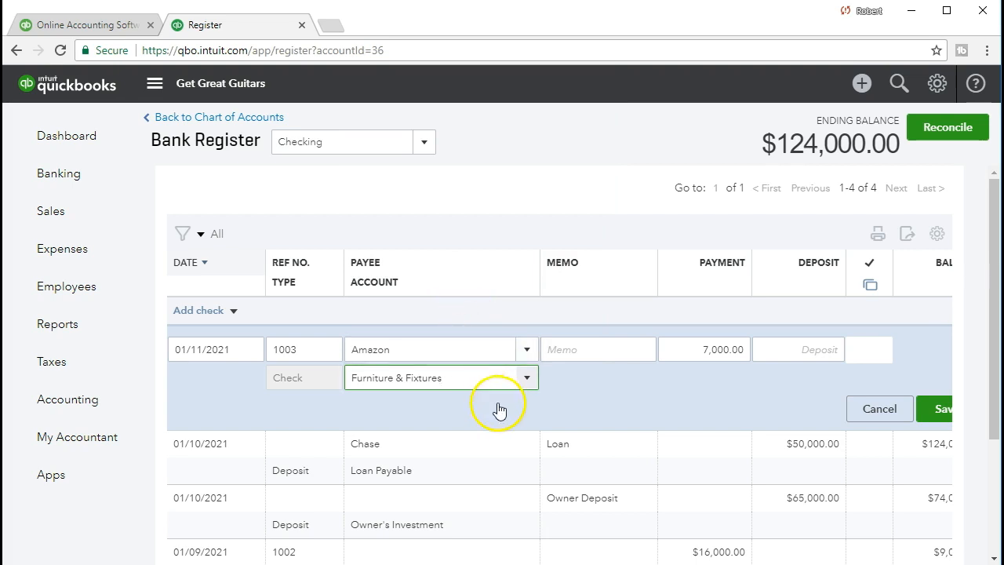
pyautogui.click(930, 416)
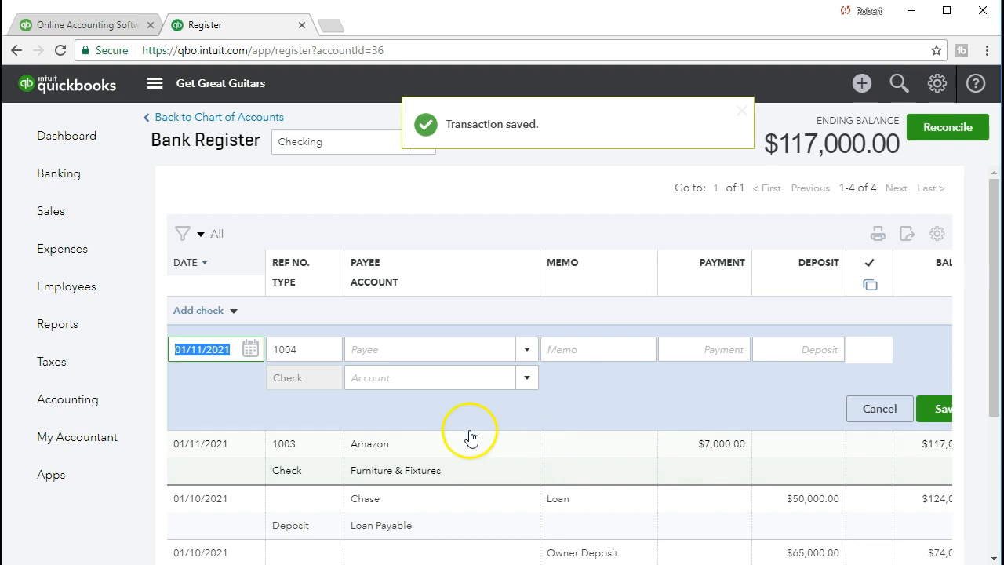
# - Find the Balance Sheet among the reports and open it
pyautogui.click(93, 335)
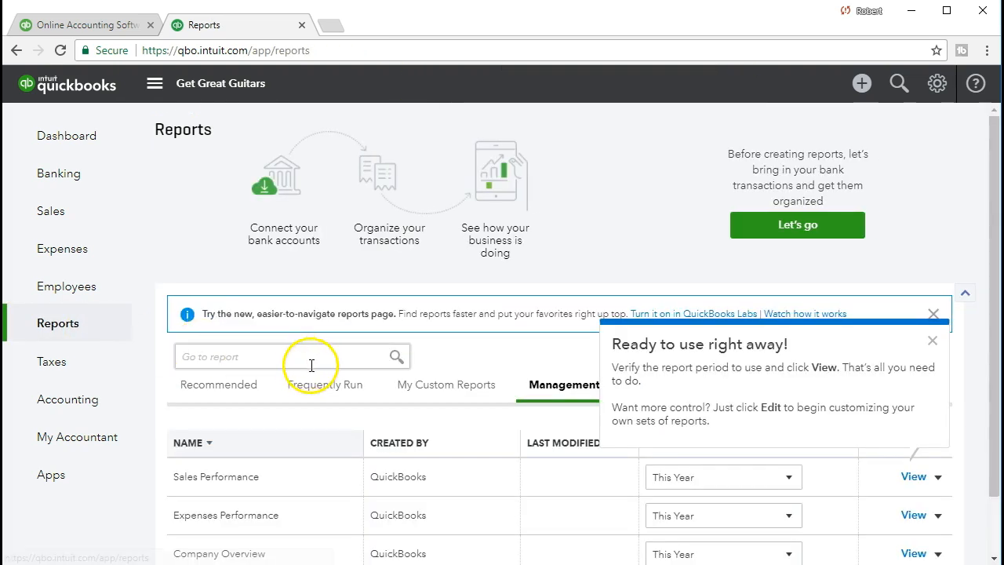
pyautogui.click(311, 354)
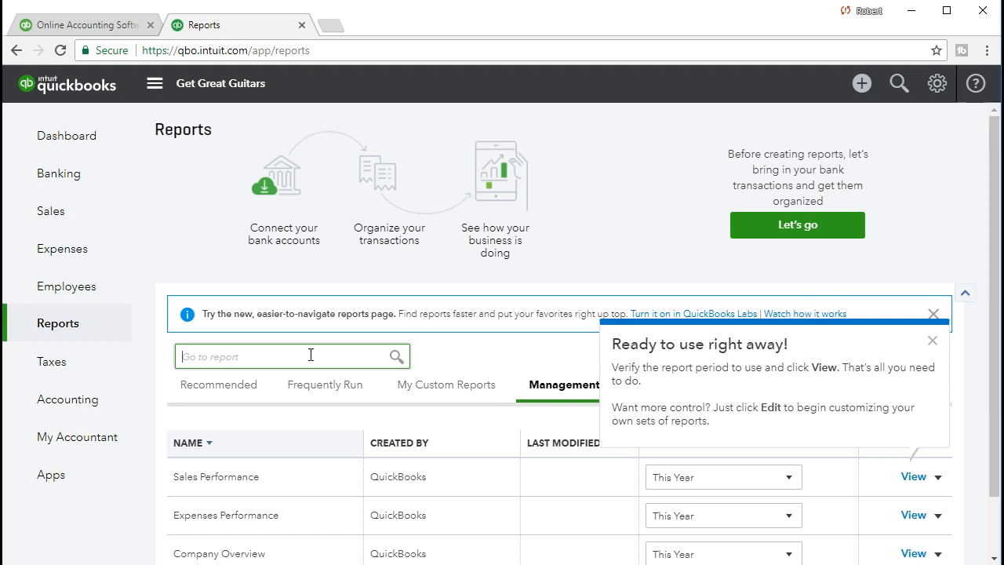
pyautogui.write('Ba')
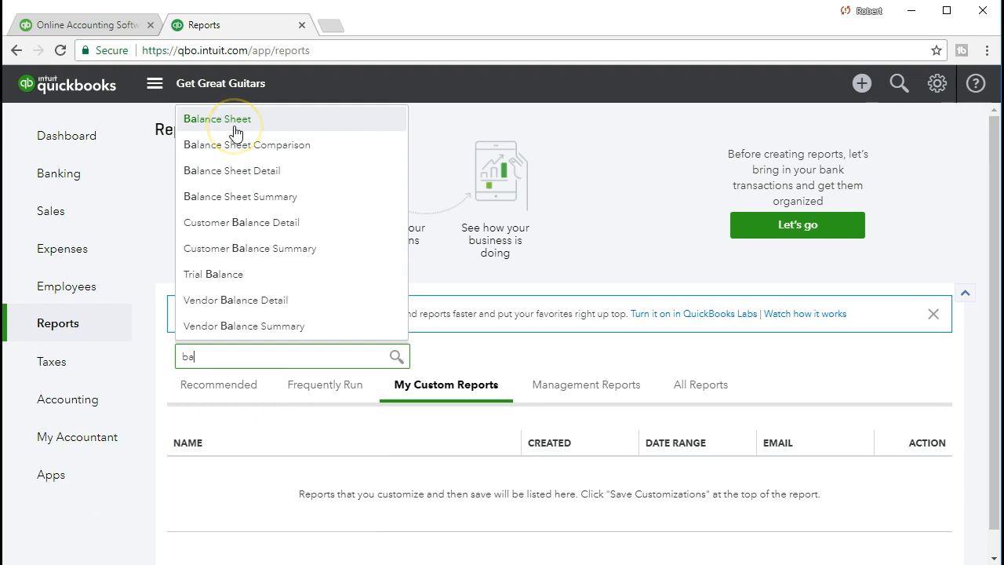
pyautogui.click(235, 127)
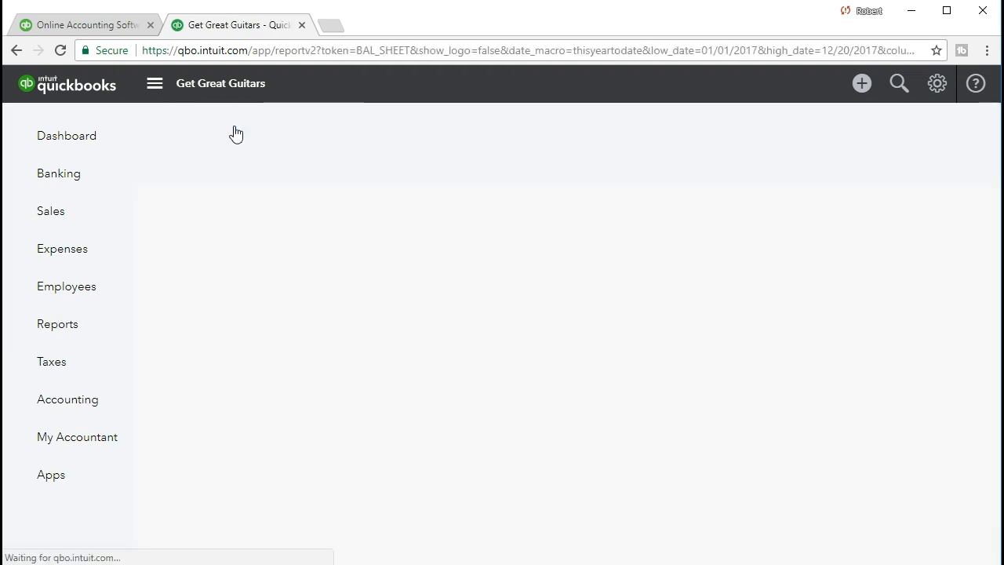
# - Set the Balance Sheet period to 01/01/2021 through 01/31/2021 and run the report
pyautogui.click(397, 154)
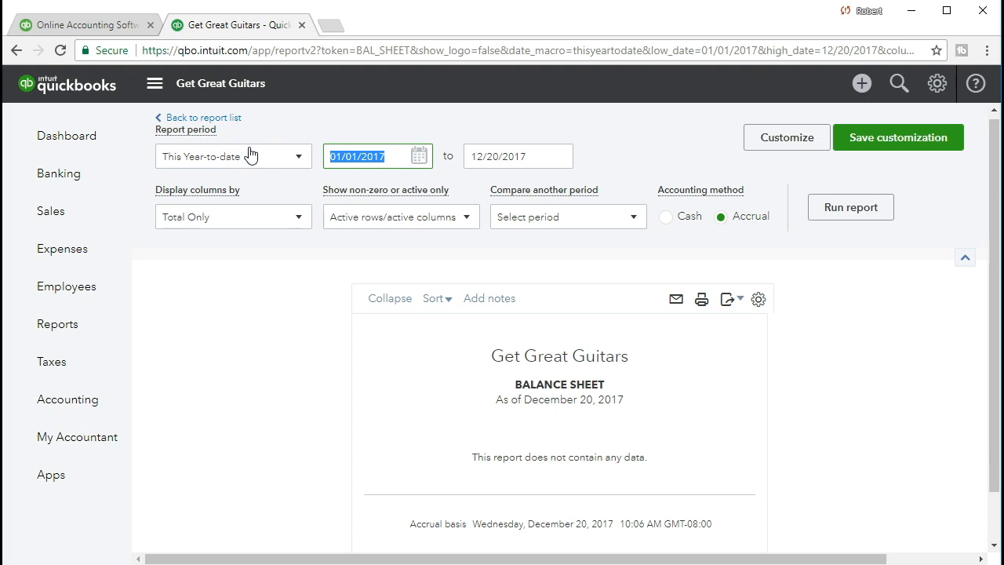
pyautogui.write('01/01/2021')
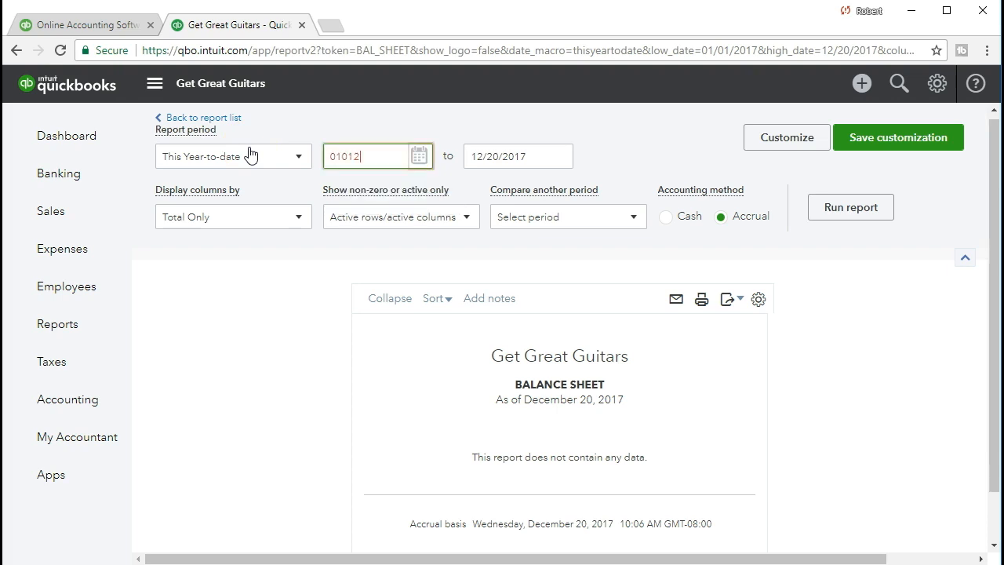
pyautogui.press('Tab')
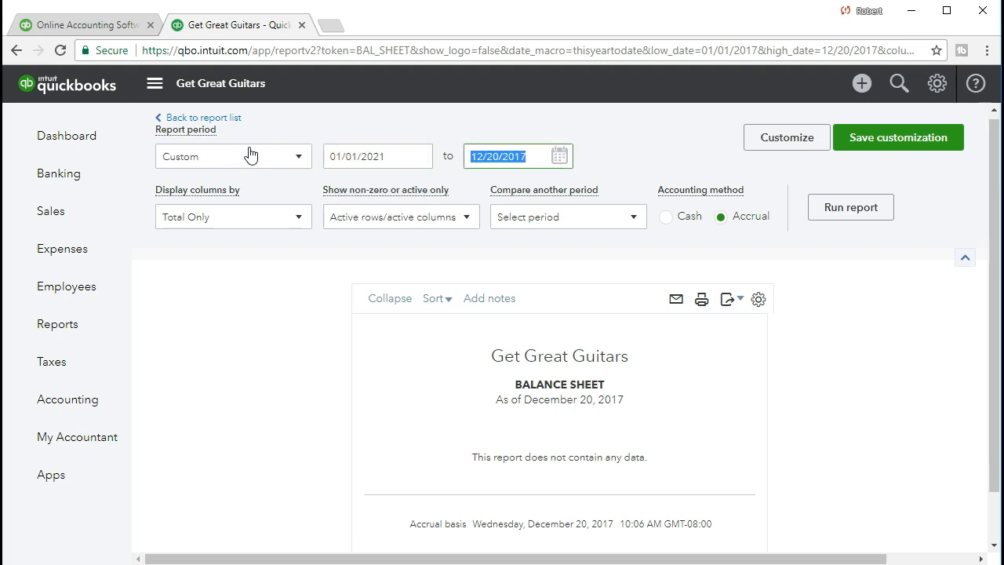
pyautogui.write('01312021')
pyautogui.press('Tab')
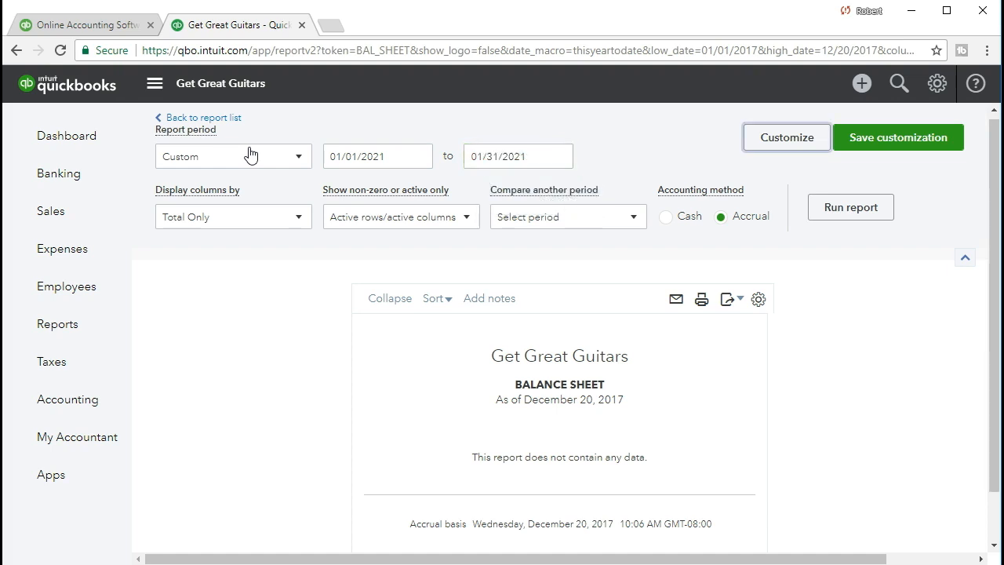
pyautogui.click(831, 213)
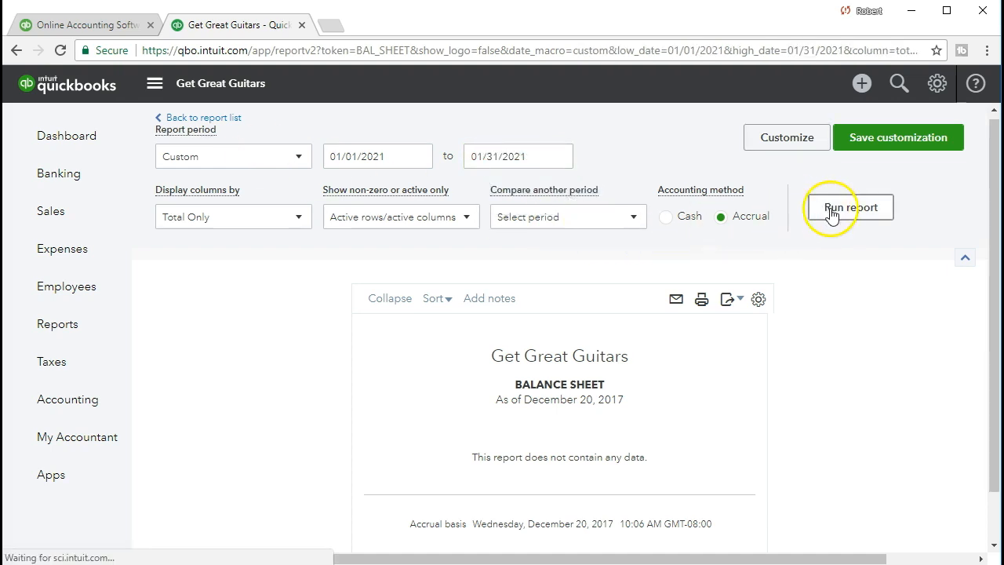
# - Drill down from the Checking balance to its transactions, review the Amazon check, and return to the Balance Sheet
pyautogui.scroll(-2, 832, 216)
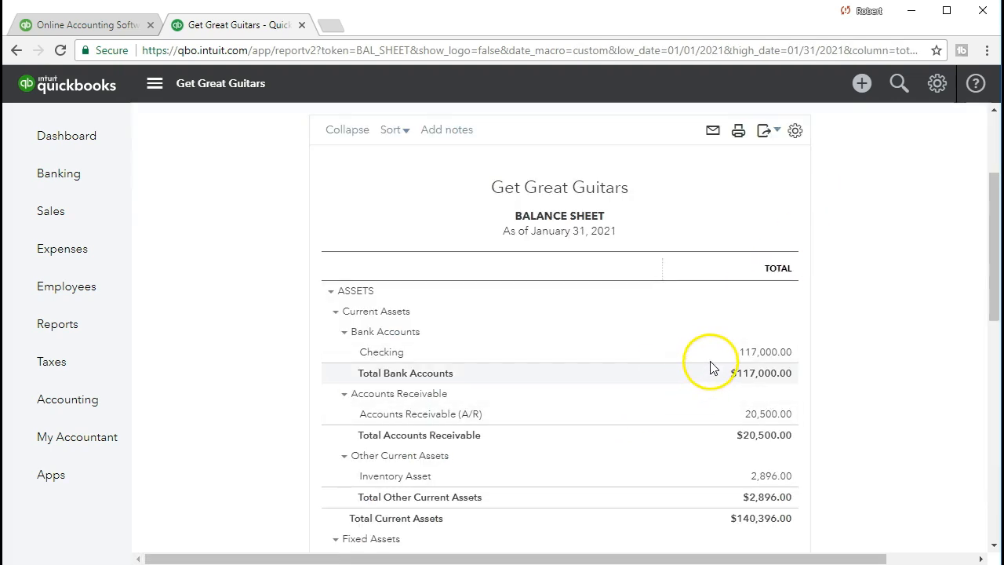
pyautogui.click(753, 357)
pyautogui.click(752, 388)
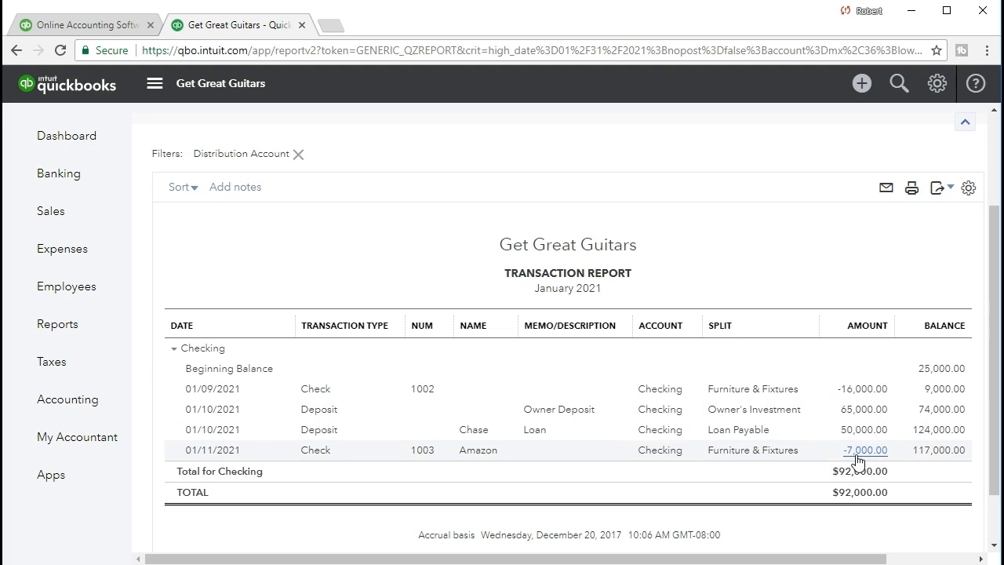
pyautogui.scroll(3, 340, 416)
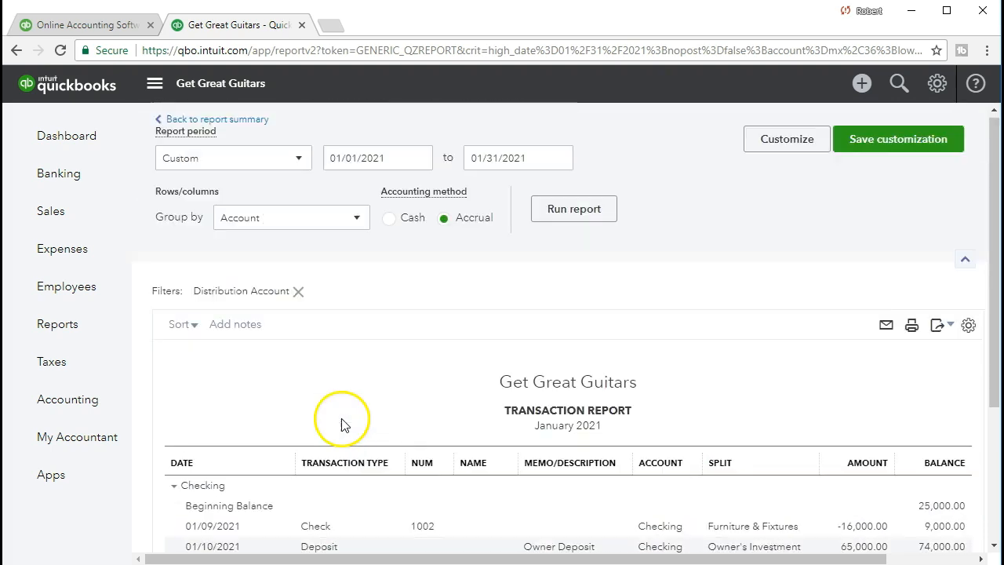
pyautogui.click(229, 123)
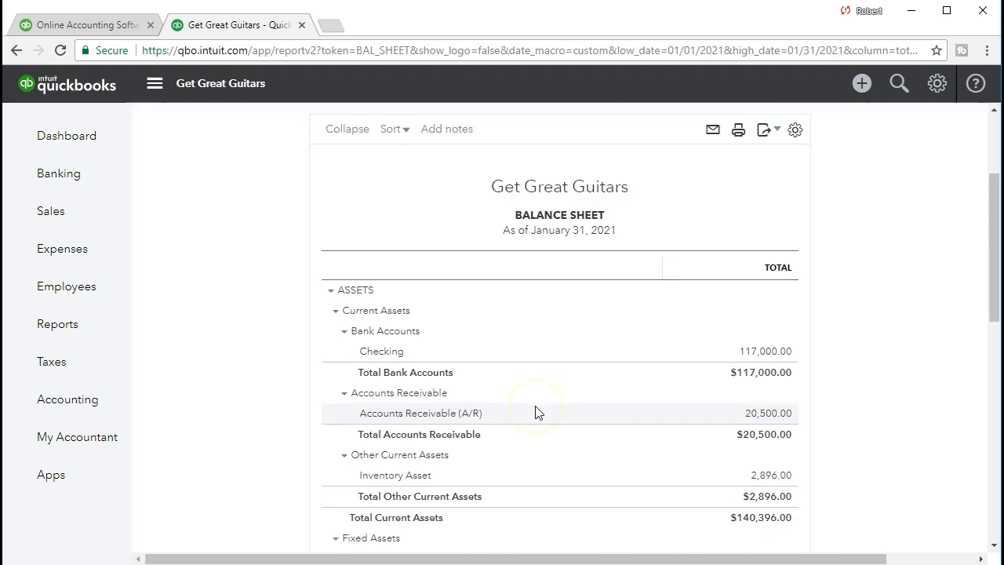
# - Drill down from the Furniture & Fixtures amount under Fixed Assets to the Amazon check 1003
pyautogui.scroll(-2, 535, 410)
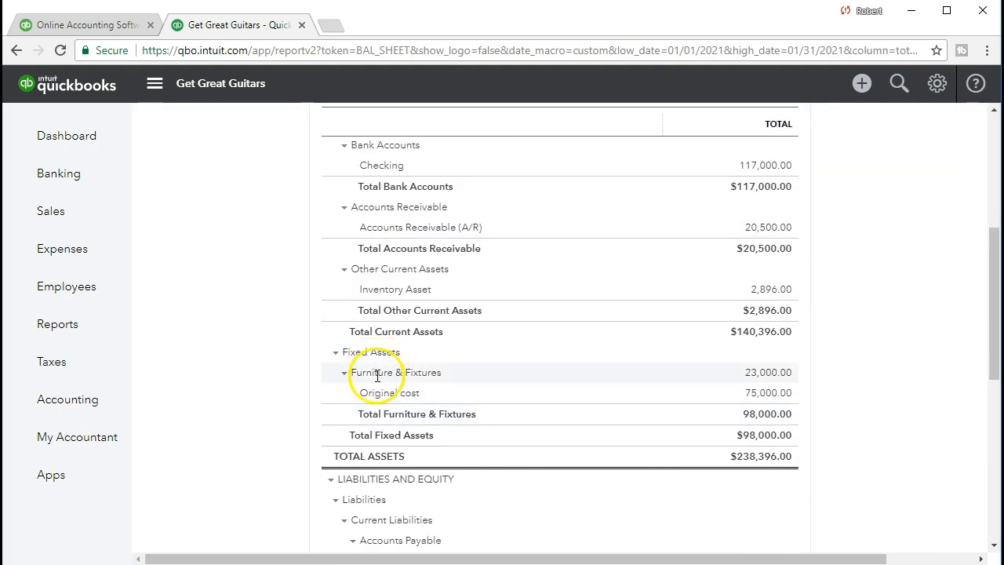
pyautogui.click(761, 377)
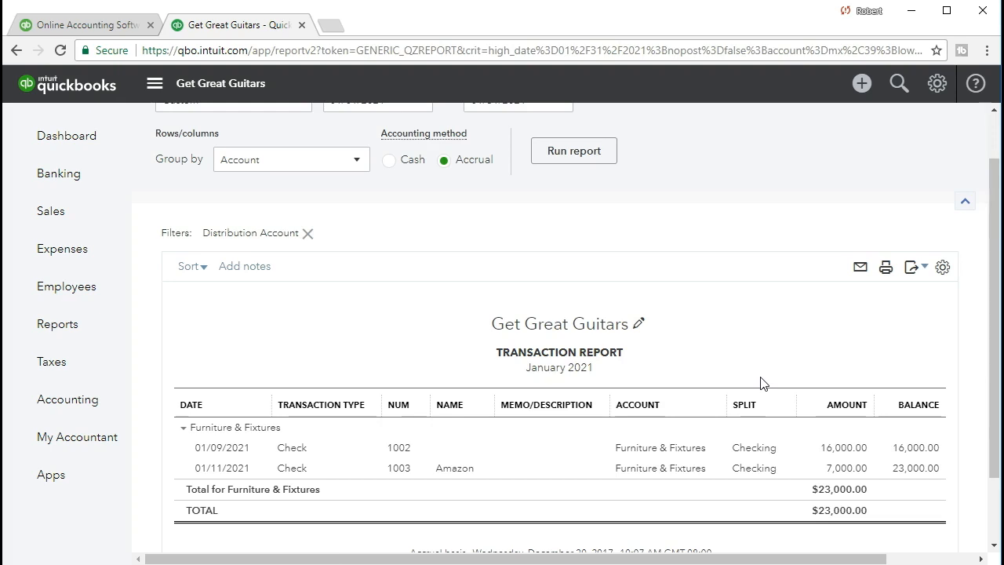
pyautogui.click(831, 470)
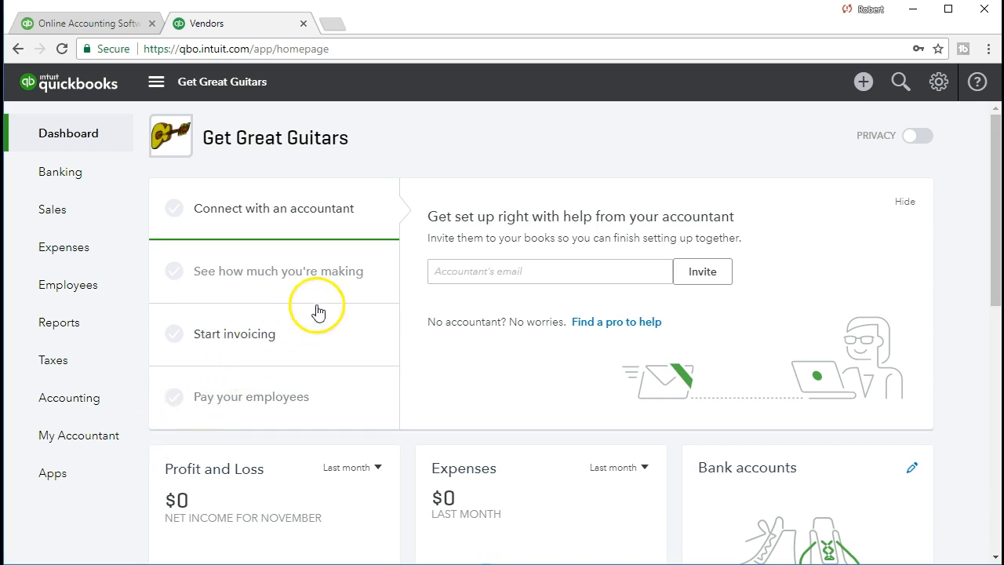
# - Create a new purchase order and add Gibson as a new vendor for it
pyautogui.click(860, 88)
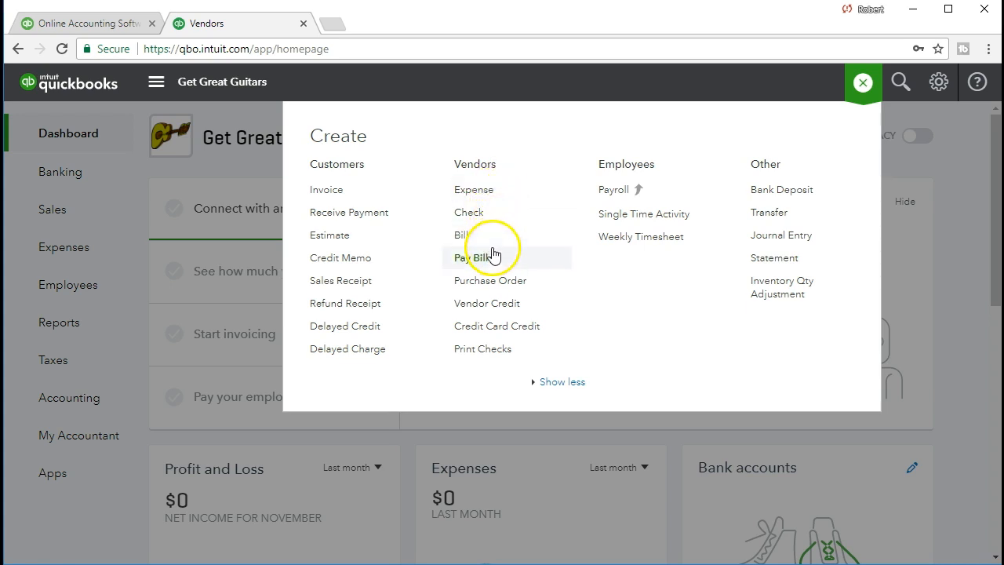
pyautogui.click(511, 294)
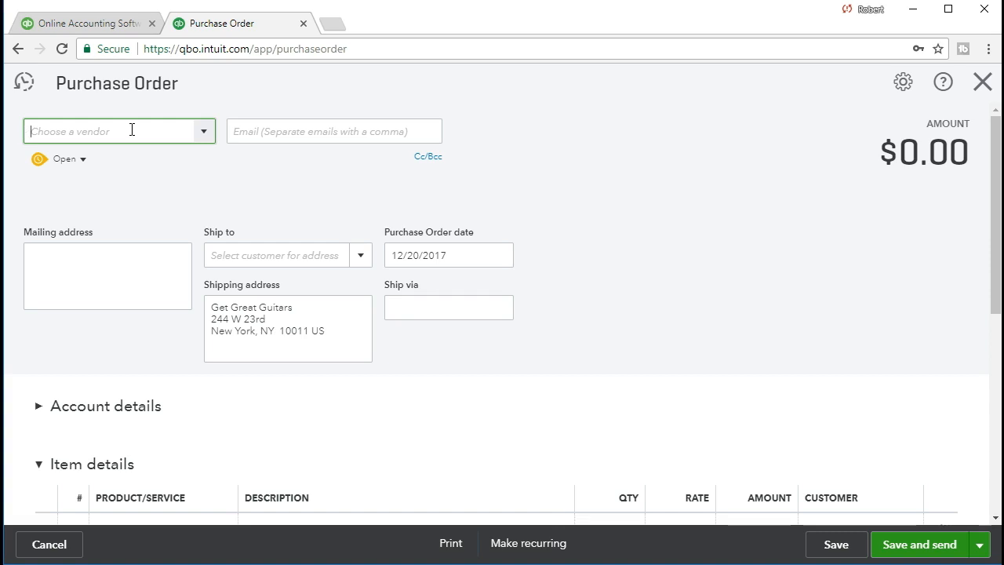
pyautogui.click(204, 132)
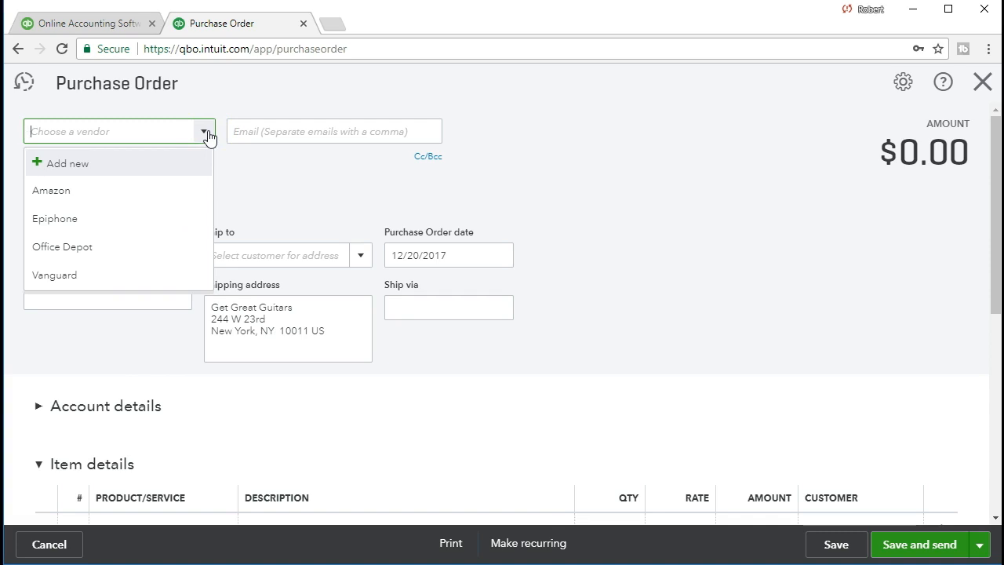
pyautogui.click(194, 133)
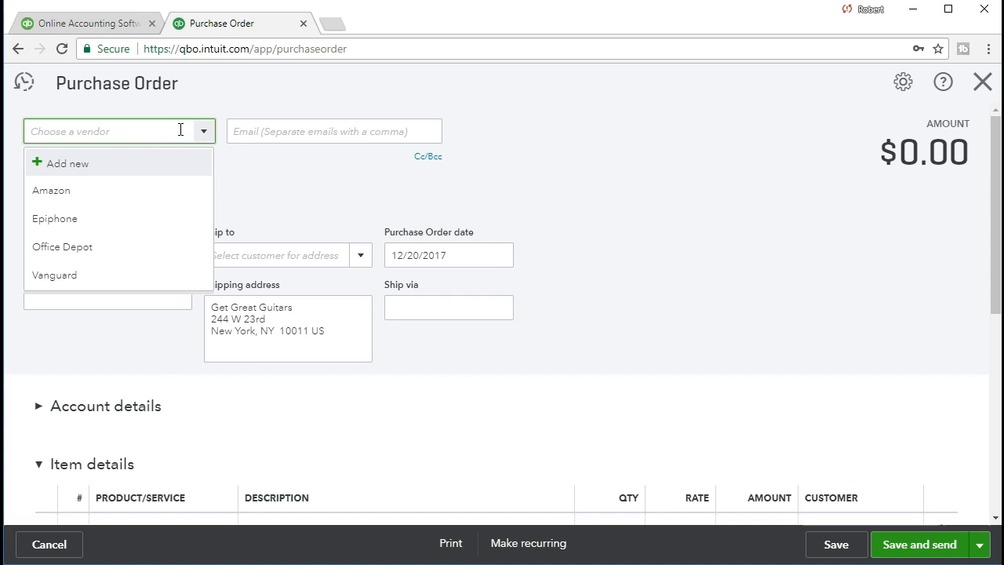
pyautogui.write('E')
pyautogui.press('BackSpace')
pyautogui.write('Gibson')
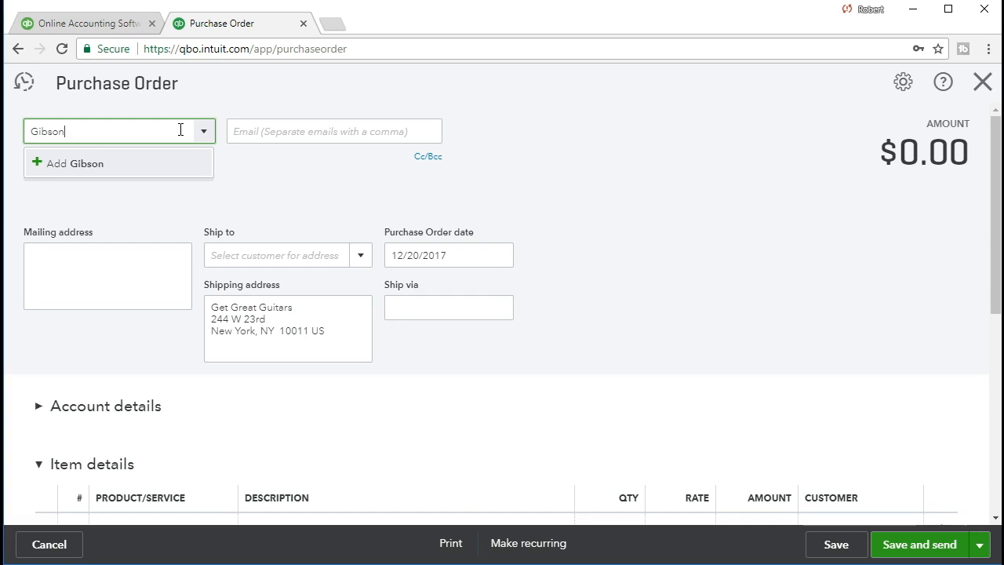
pyautogui.click(142, 169)
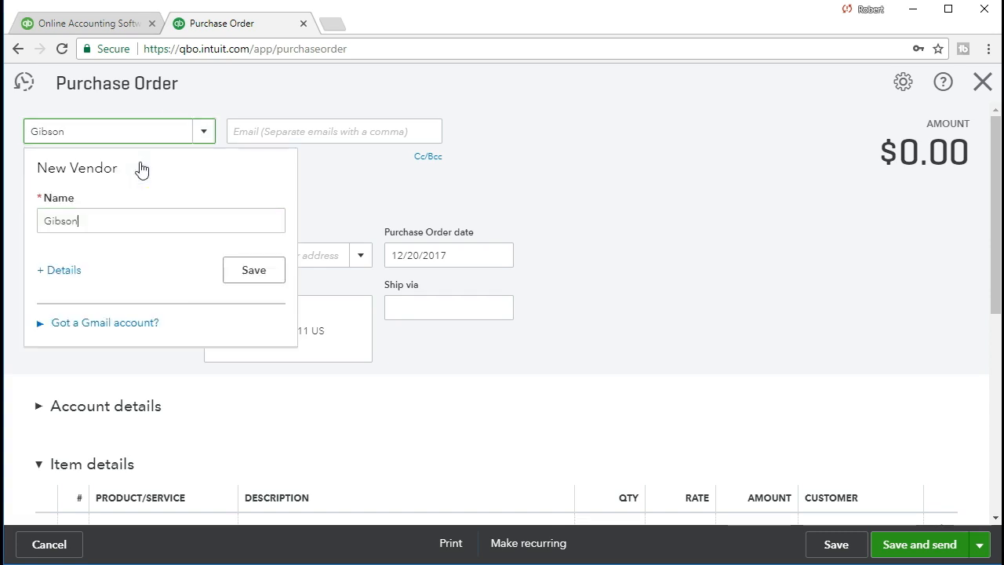
pyautogui.click(113, 218)
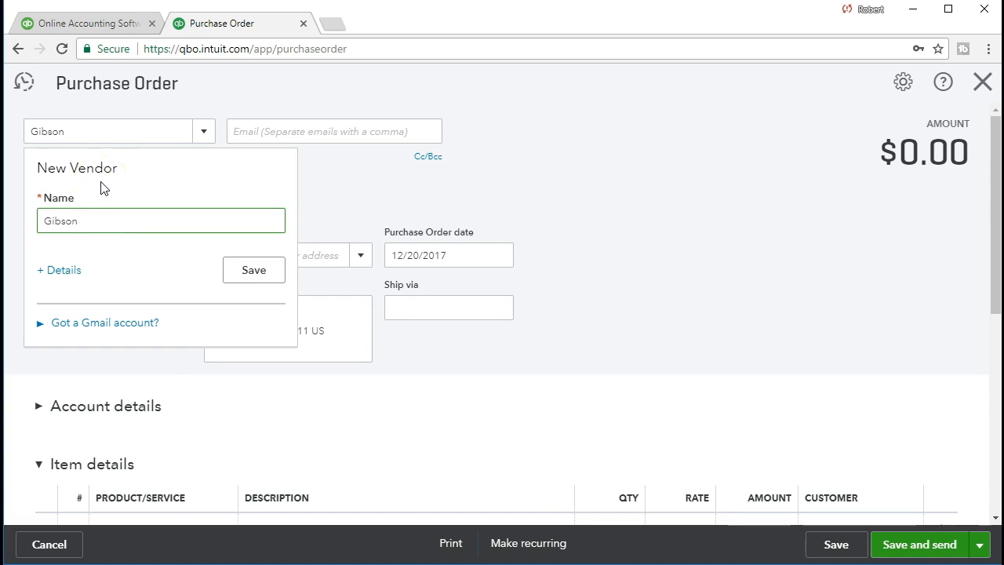
pyautogui.click(251, 271)
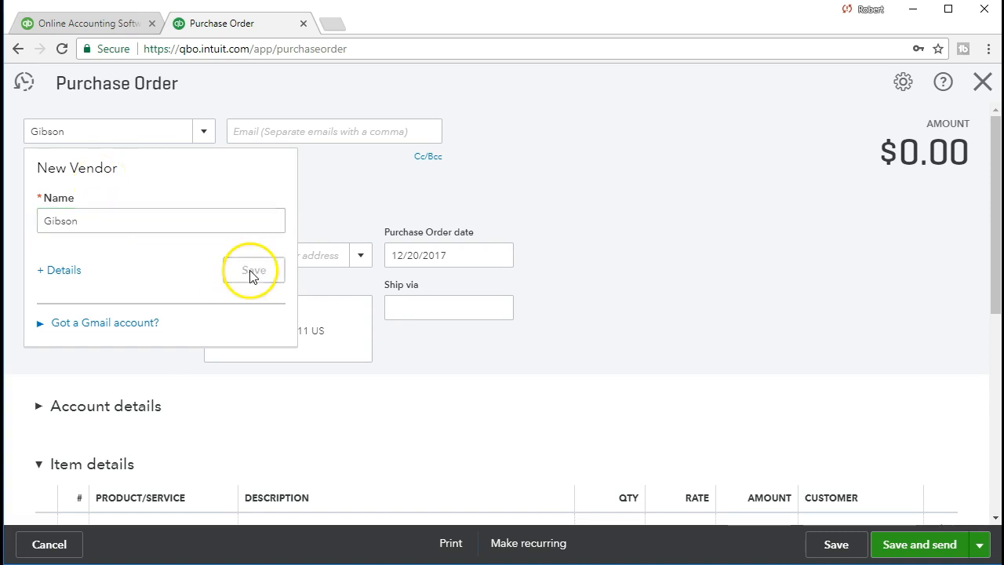
# - Save Gibson as the vendor and set the purchase order date to 01/12/2021
pyautogui.press('Tab')
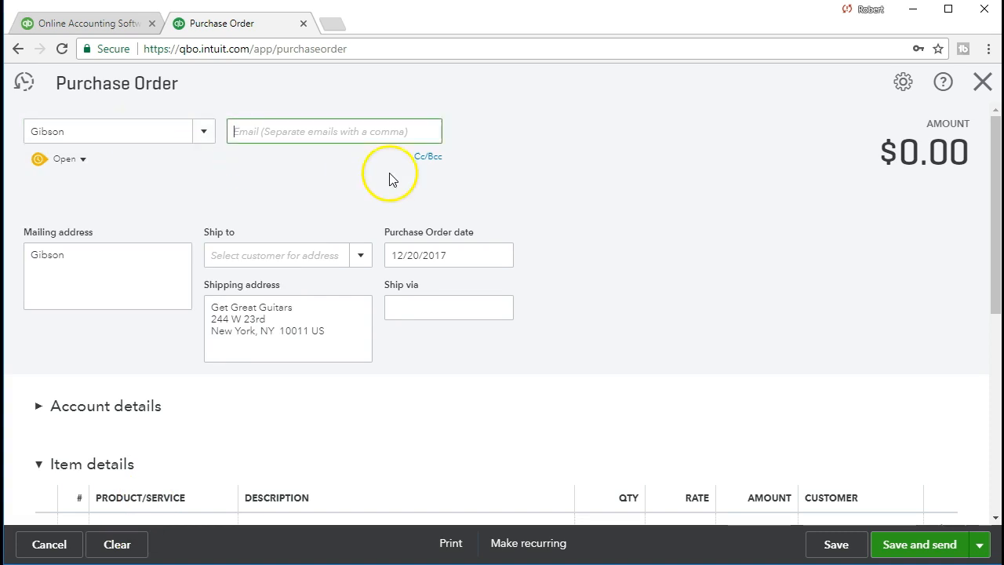
pyautogui.press('Tab')
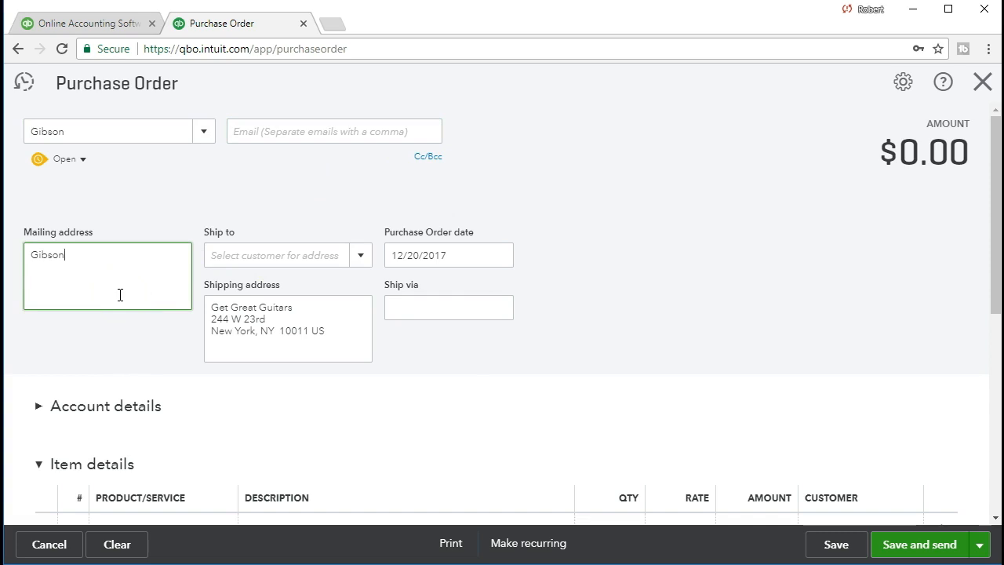
pyautogui.press('Tab')
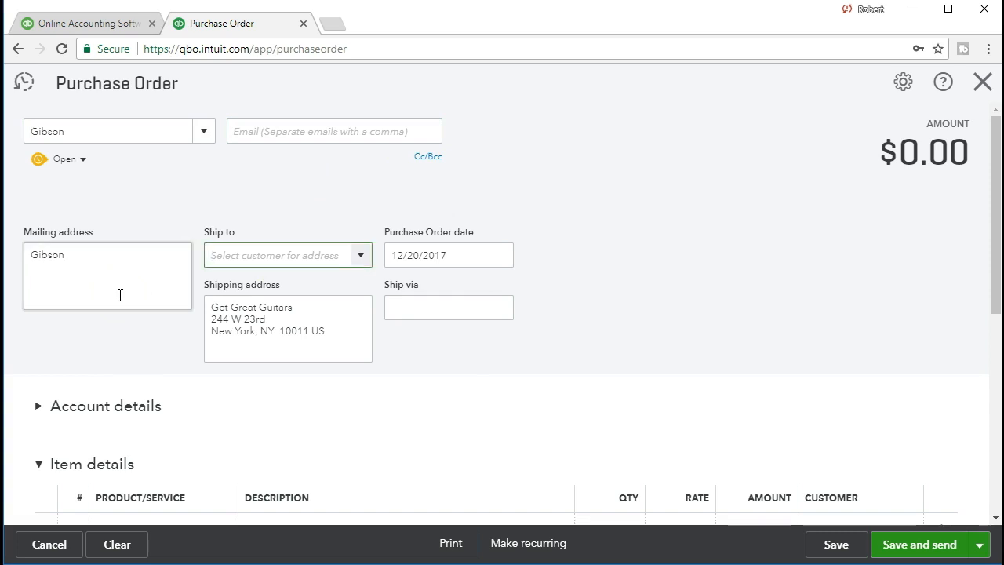
pyautogui.press('Tab')
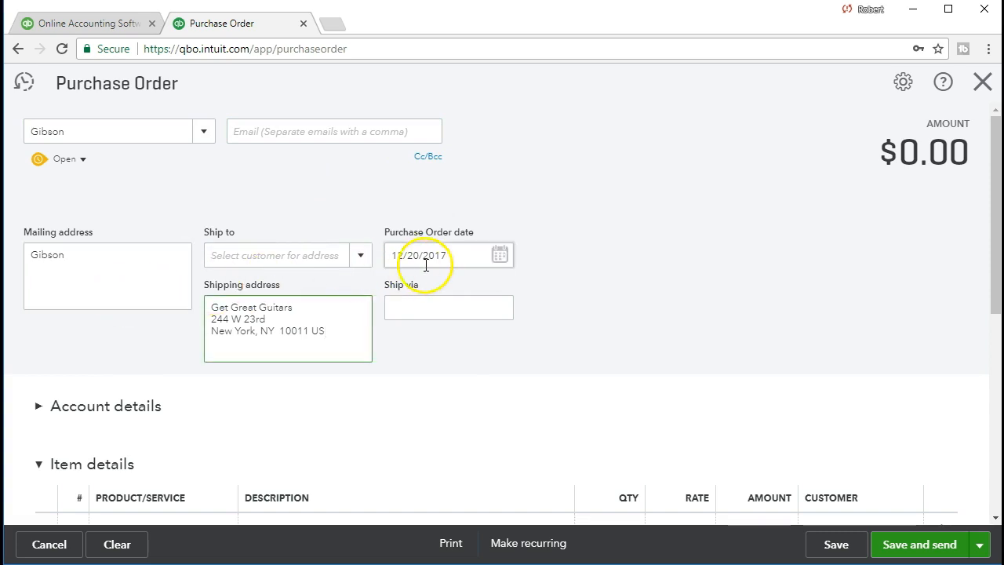
pyautogui.press('Tab')
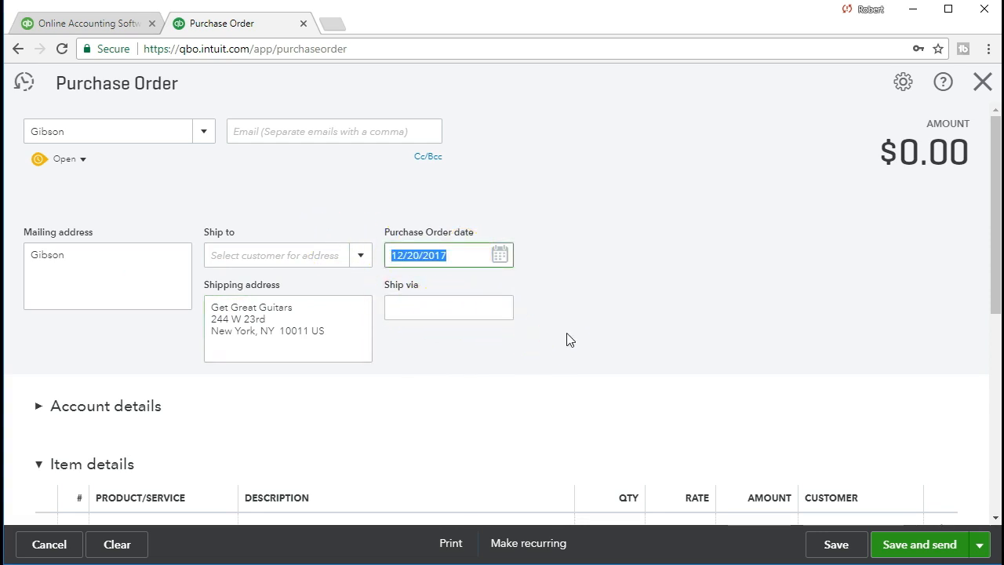
pyautogui.click(477, 284)
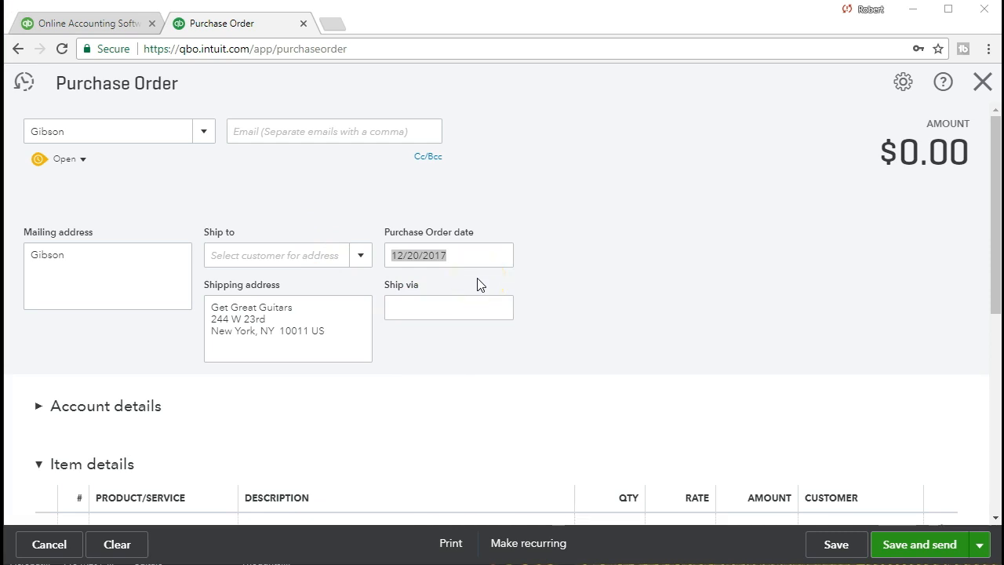
pyautogui.click(443, 278)
pyautogui.click(432, 256)
pyautogui.click(457, 256)
pyautogui.write('01')
pyautogui.write('/12/2021')
pyautogui.press('Tab')
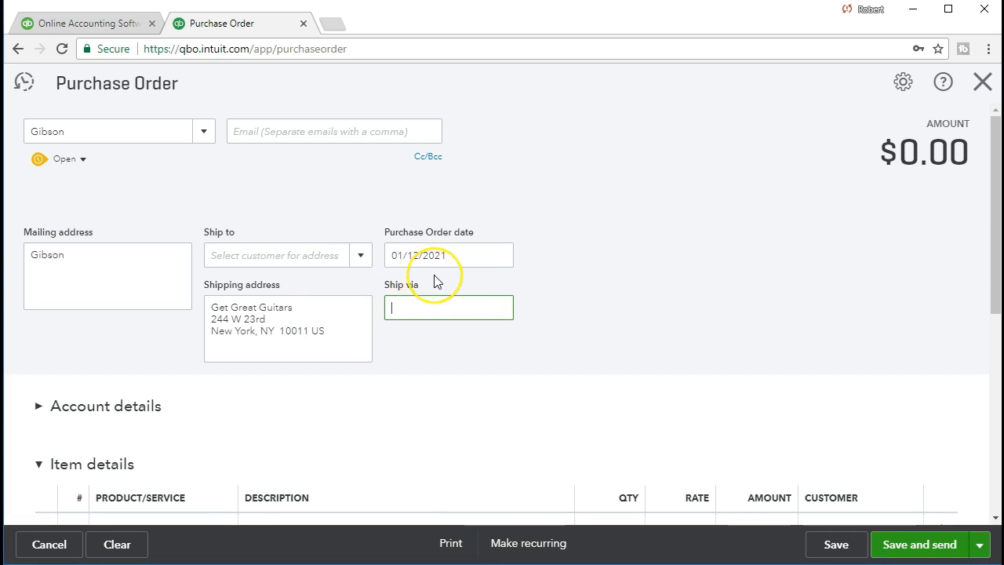
# - Add GSB as a new product on the first item line and choose Inventory as its type
pyautogui.press('Tab')
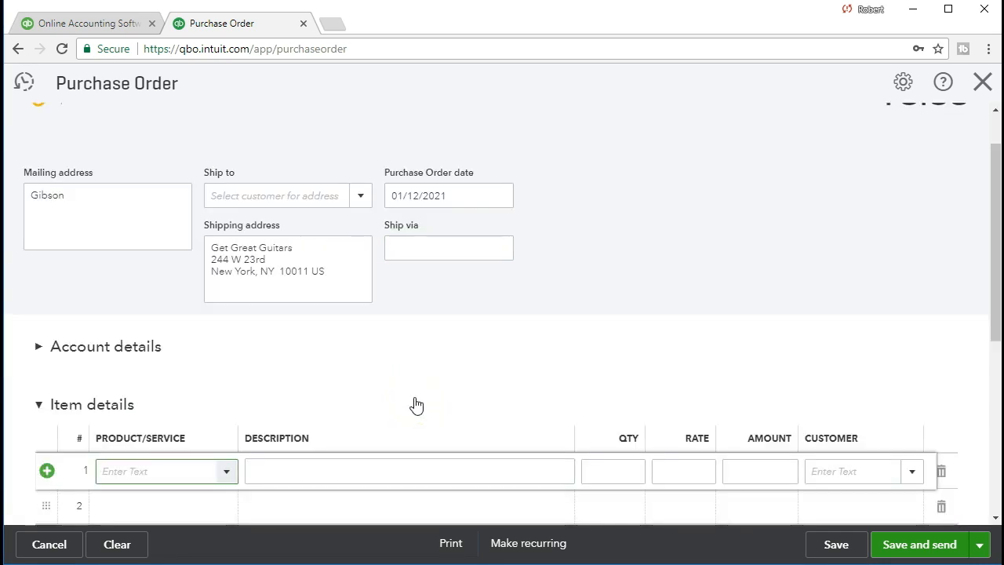
pyautogui.scroll(-1, 415, 405)
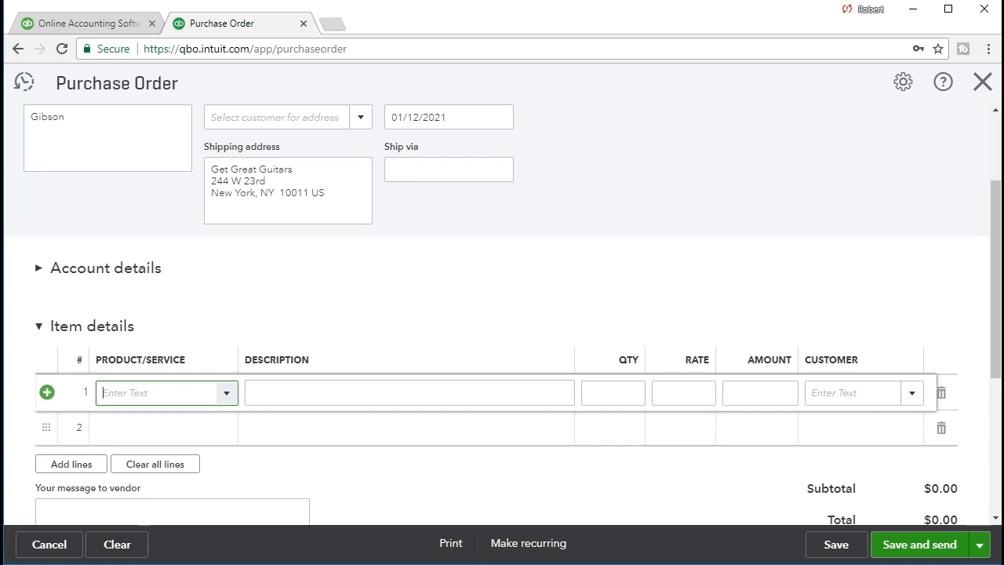
pyautogui.click(130, 392)
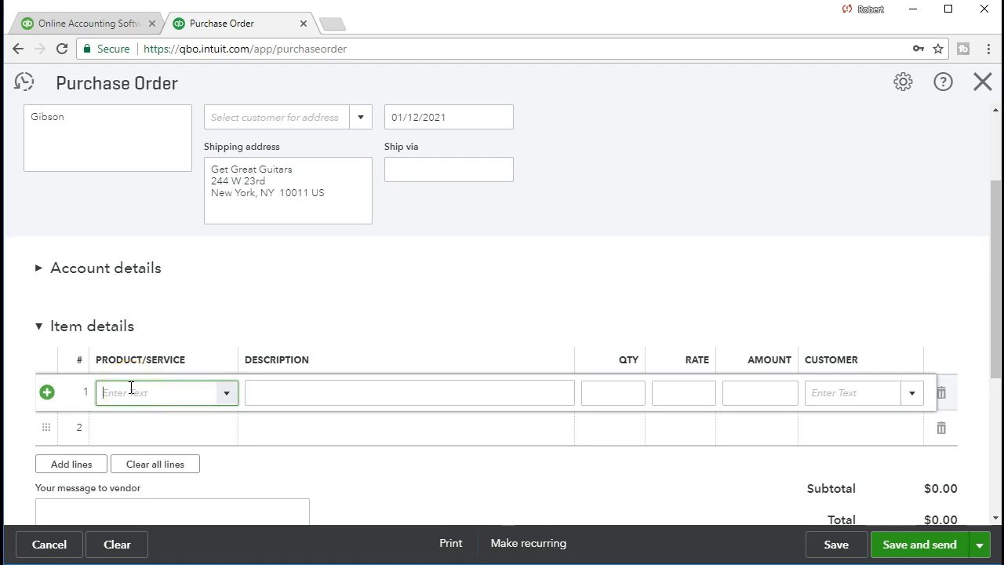
pyautogui.click(225, 393)
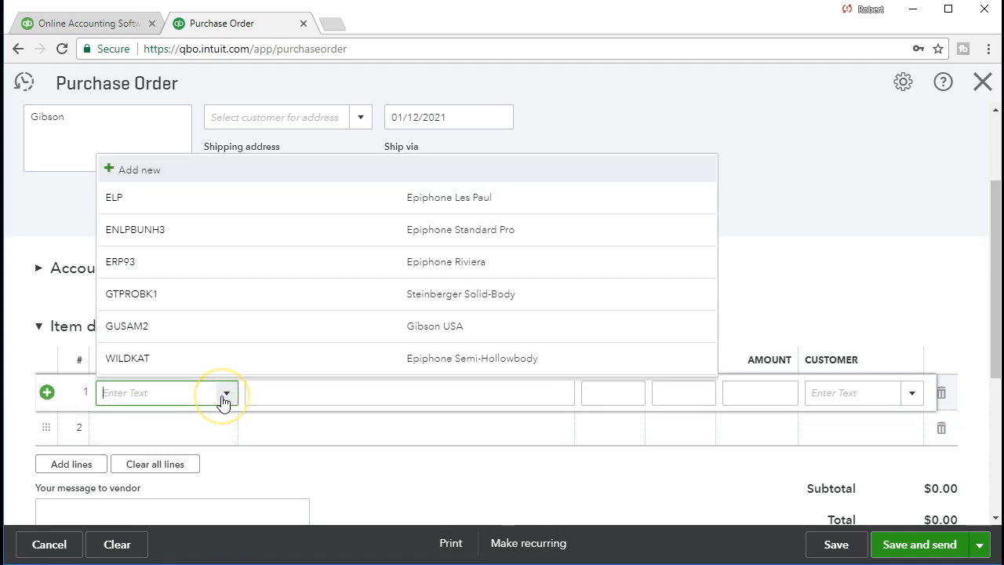
pyautogui.click(200, 395)
pyautogui.write('GSB')
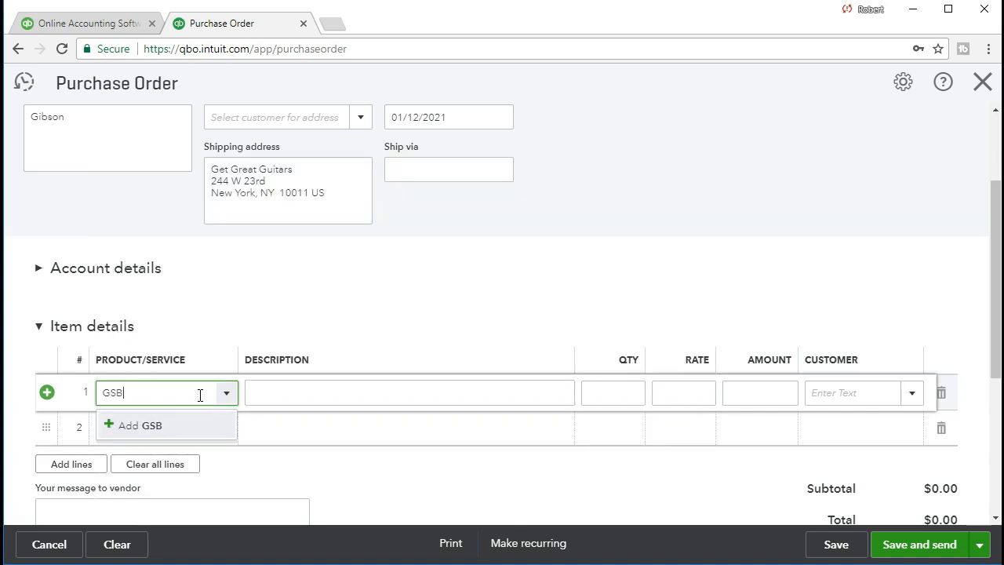
pyautogui.click(169, 431)
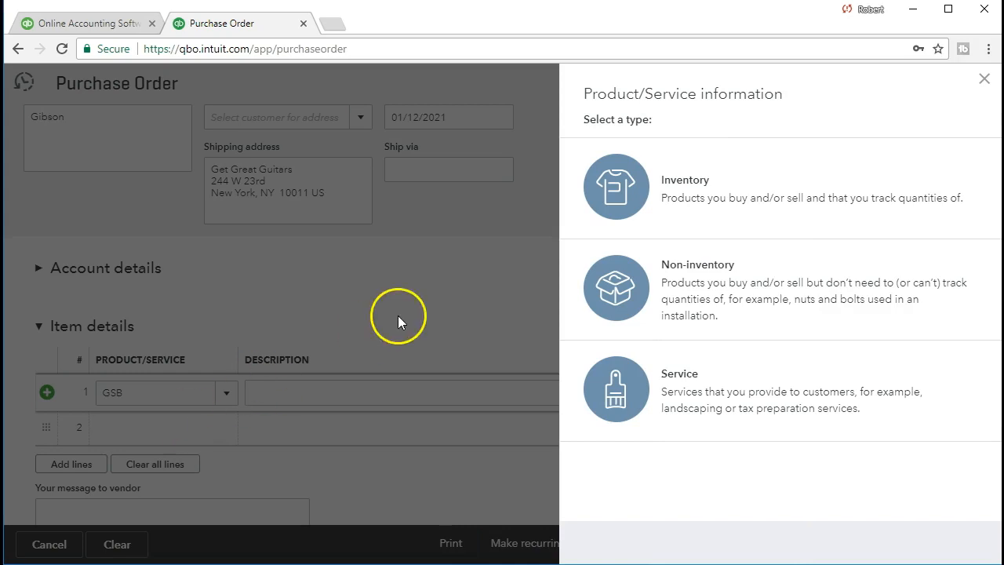
pyautogui.click(617, 205)
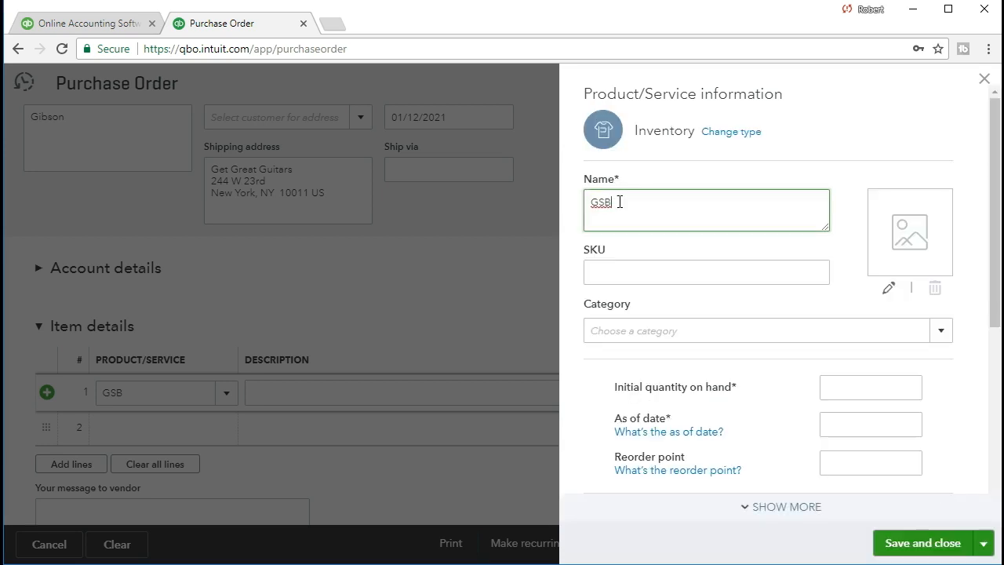
# - Keep GSB as the item name, leave SKU and category blank, and use Inventory Asset as the inventory asset account
pyautogui.click(661, 206)
pyautogui.click(661, 206)
pyautogui.click(648, 207)
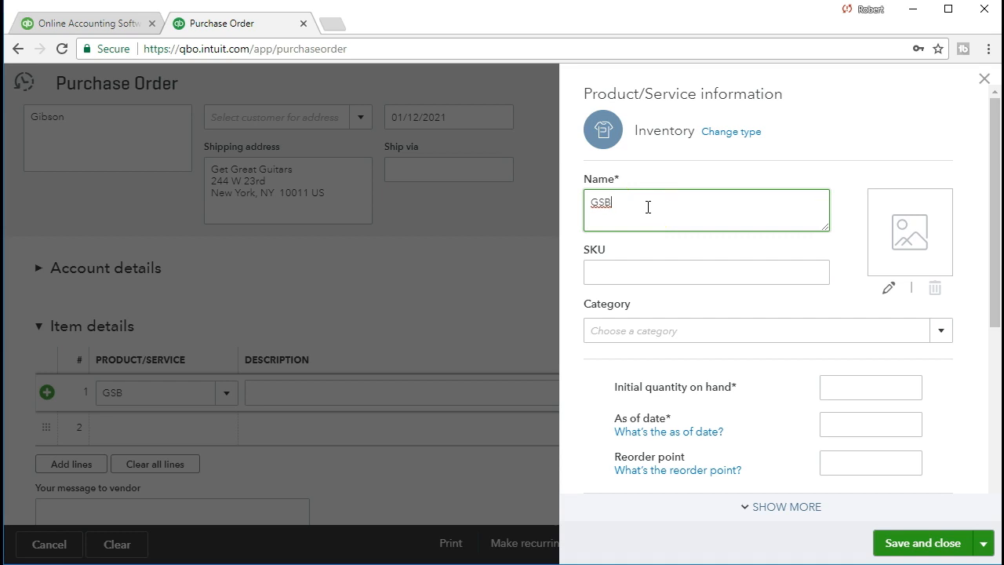
pyautogui.press('Tab')
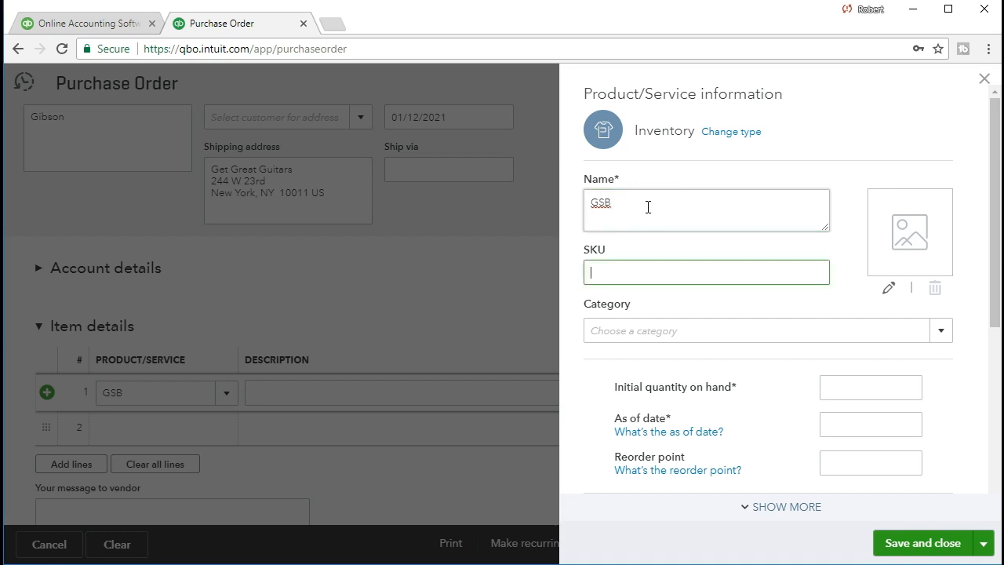
pyautogui.click(667, 222)
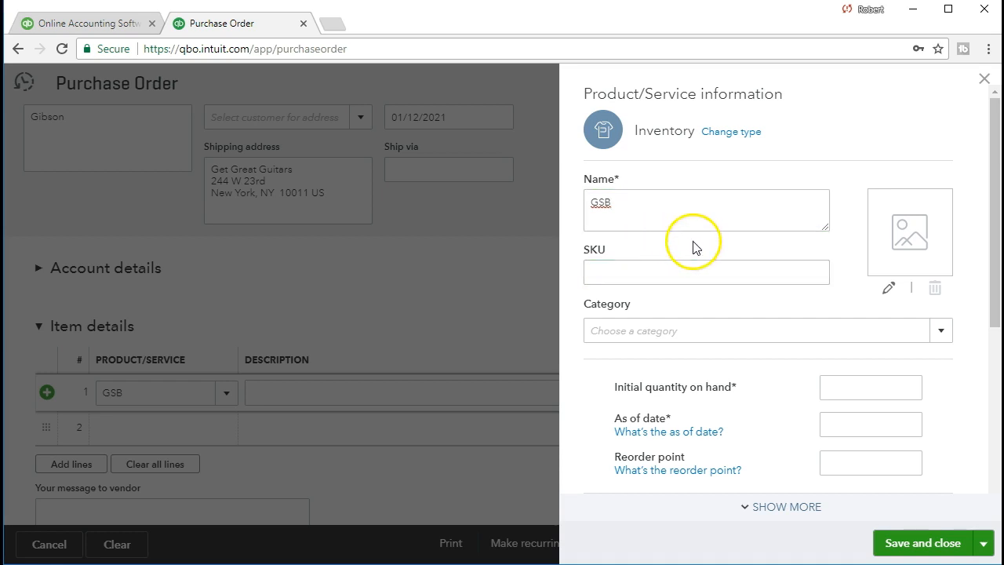
pyautogui.click(693, 320)
pyautogui.press('Tab')
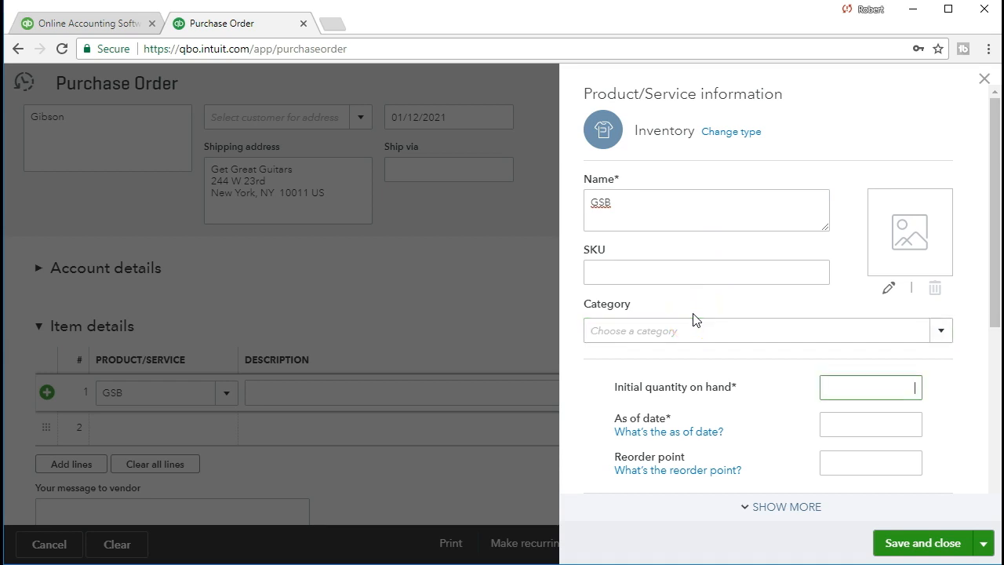
pyautogui.scroll(-1, 691, 403)
pyautogui.press('Tab')
pyautogui.press('Tab')
pyautogui.press('Tab')
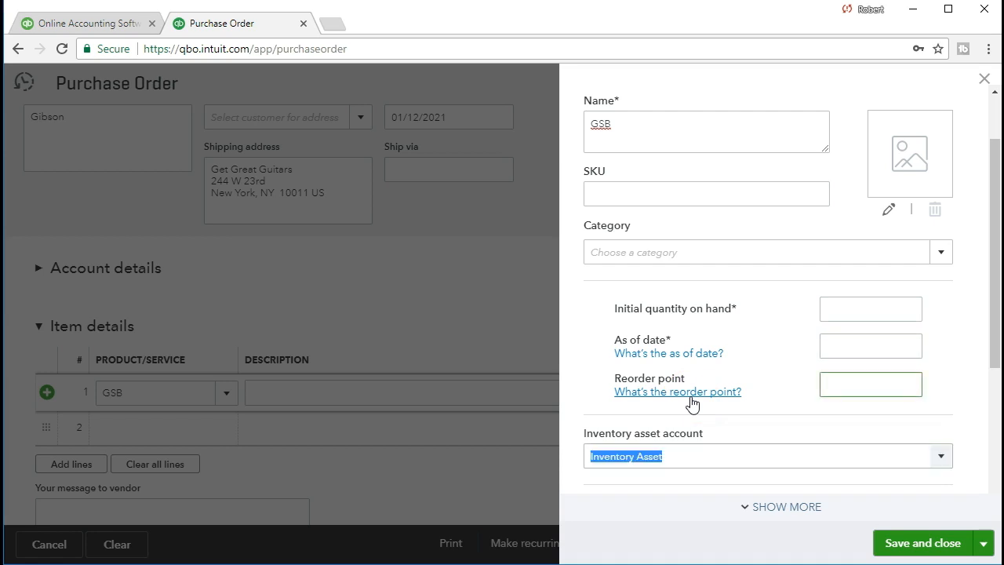
pyautogui.scroll(-2, 692, 403)
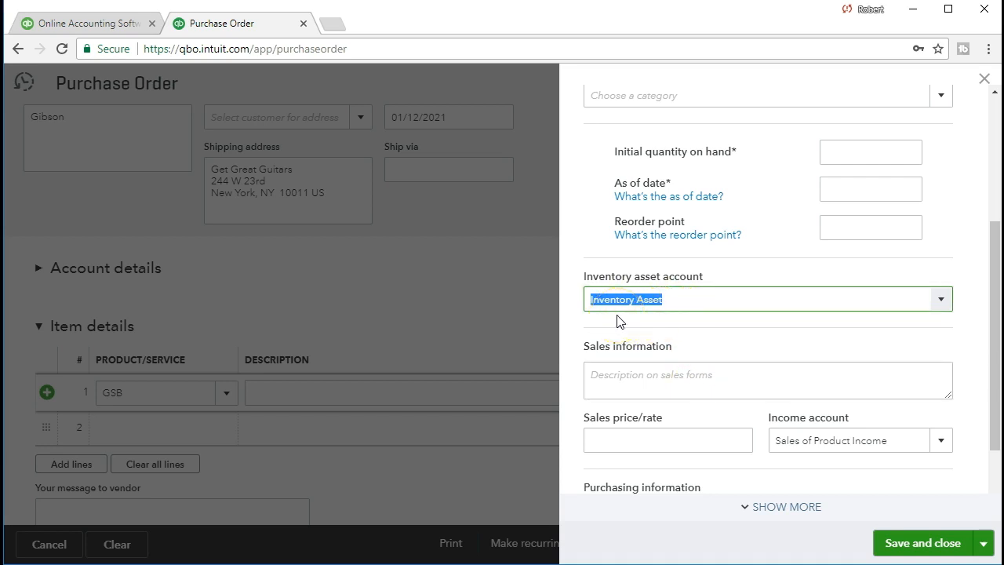
pyautogui.click(943, 302)
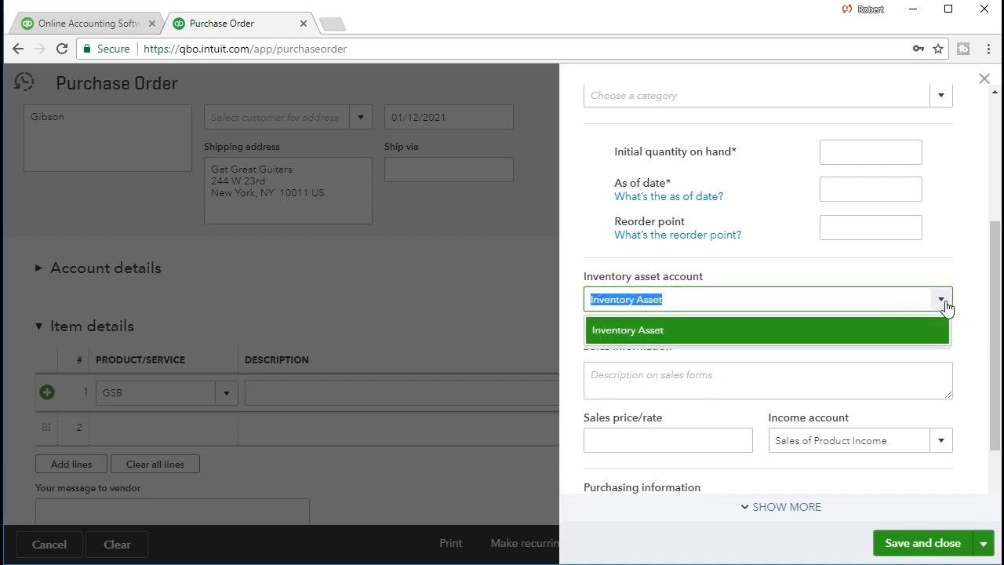
pyautogui.click(944, 302)
# - Fill in the item's sales information with description Gibson SG, sales price 777.40 and income account Sales
pyautogui.press('Tab')
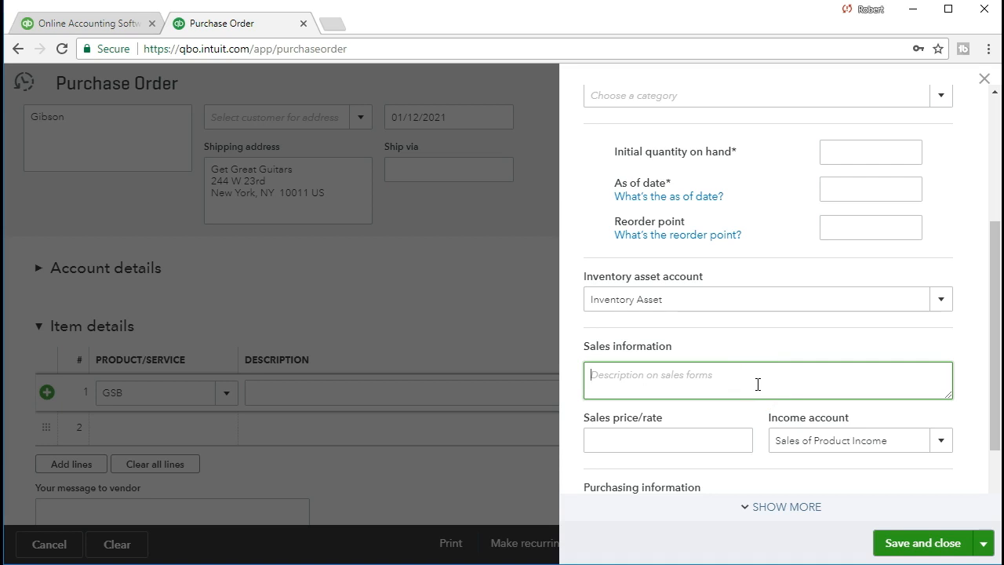
pyautogui.write('Gibson SG')
pyautogui.click(663, 377)
pyautogui.press('Tab')
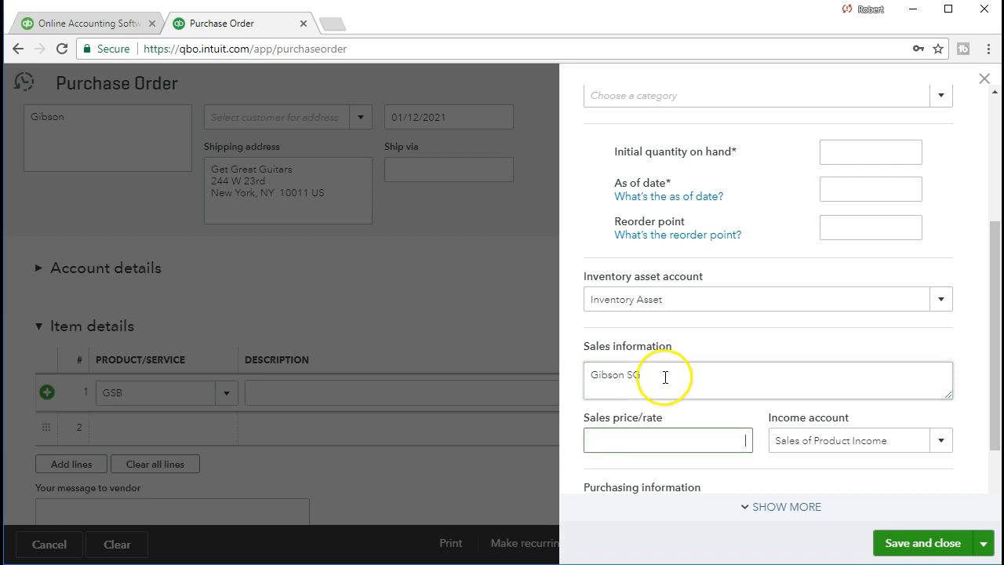
pyautogui.scroll(-1, 676, 377)
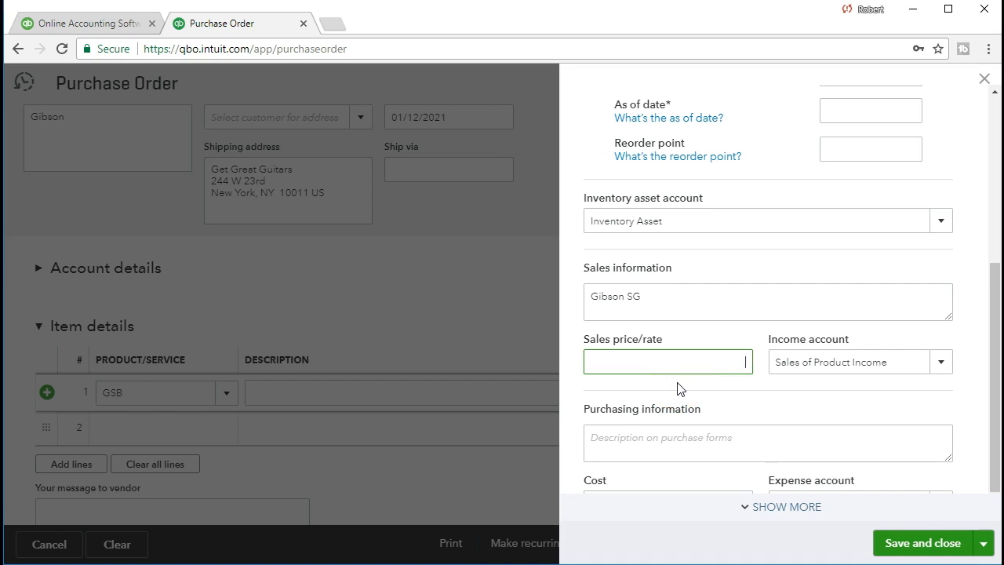
pyautogui.click(711, 327)
pyautogui.write('7')
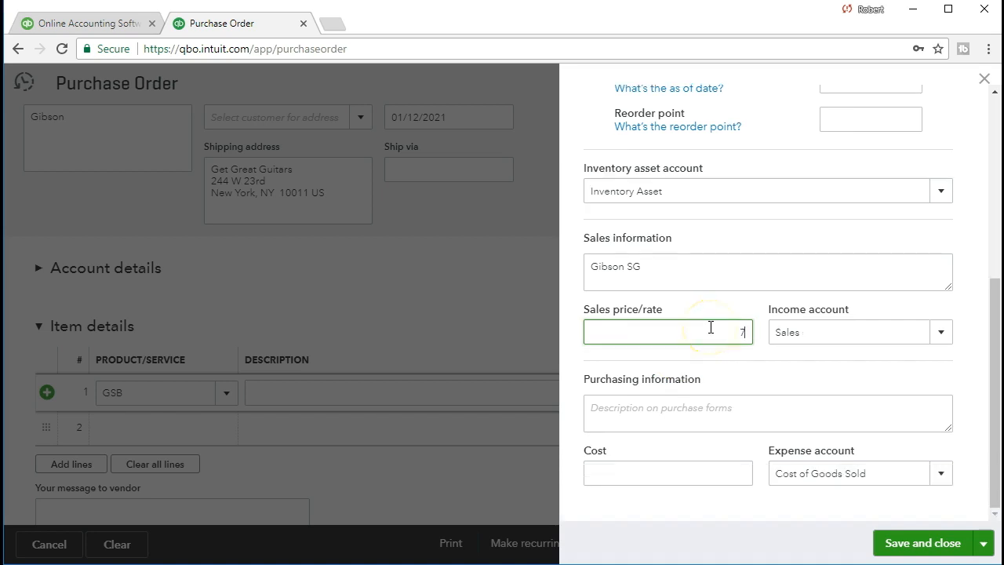
pyautogui.write('77.40')
pyautogui.click(772, 335)
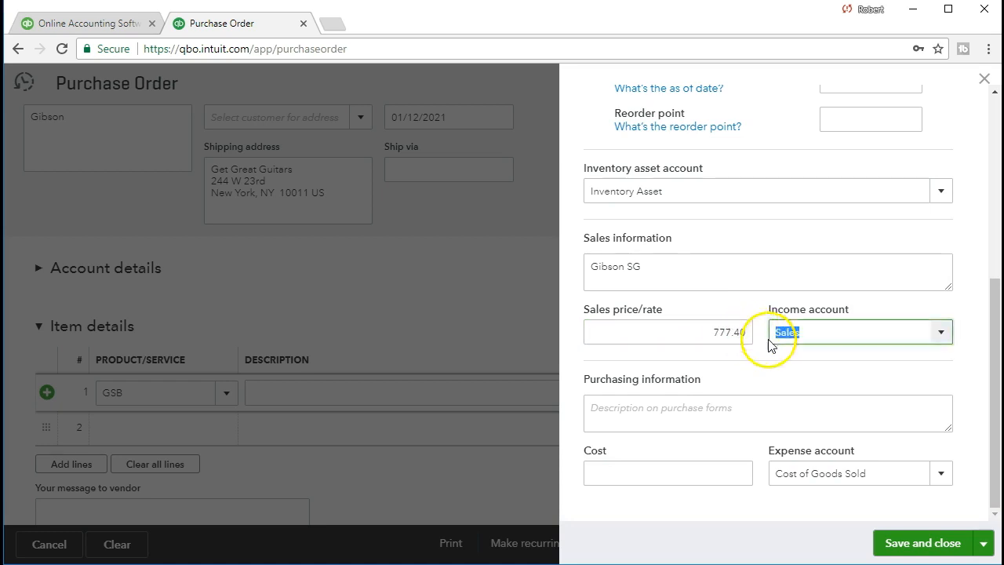
pyautogui.click(940, 333)
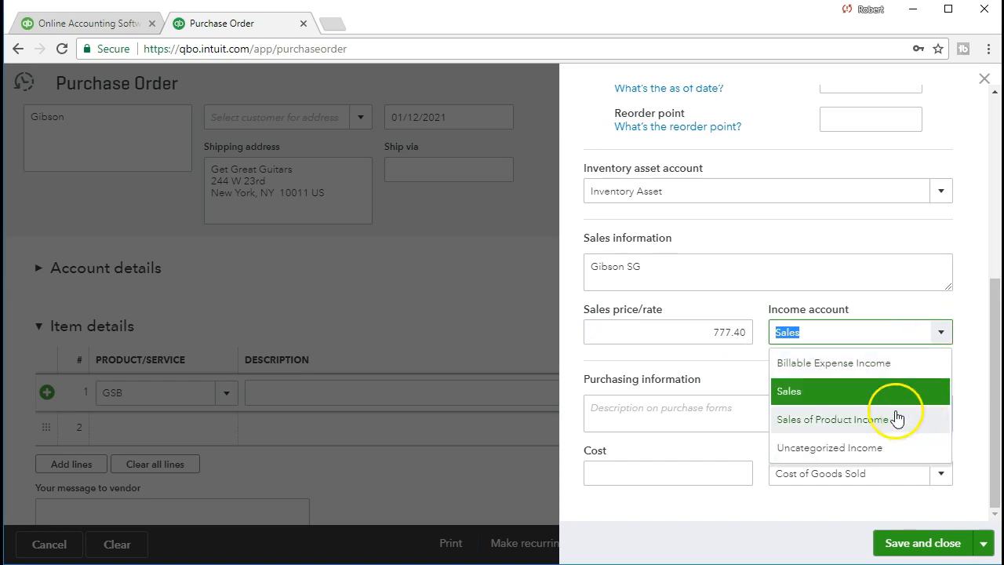
pyautogui.click(875, 398)
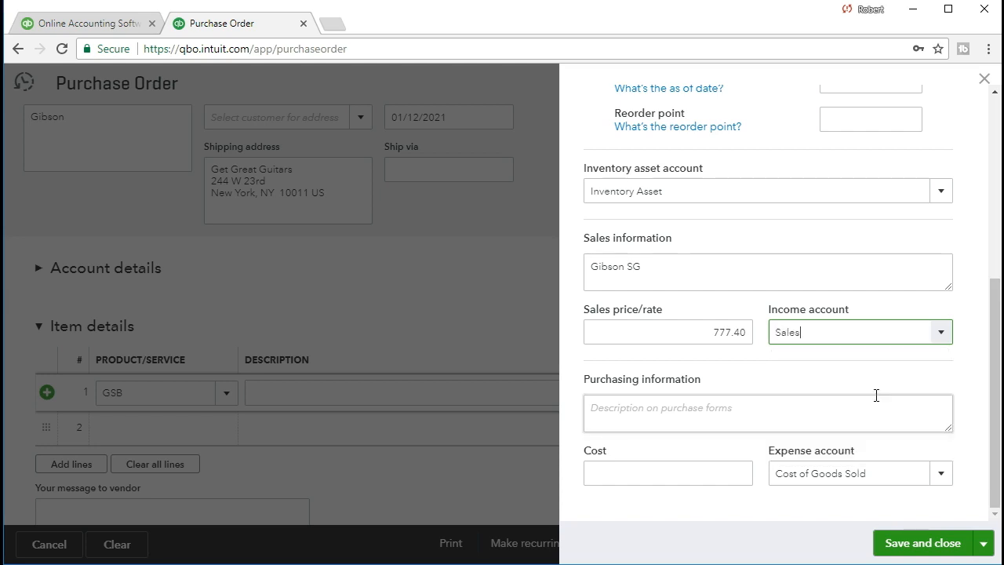
# - Fill in the item's purchasing information with description Gibson SG and cost 598
pyautogui.click(876, 395)
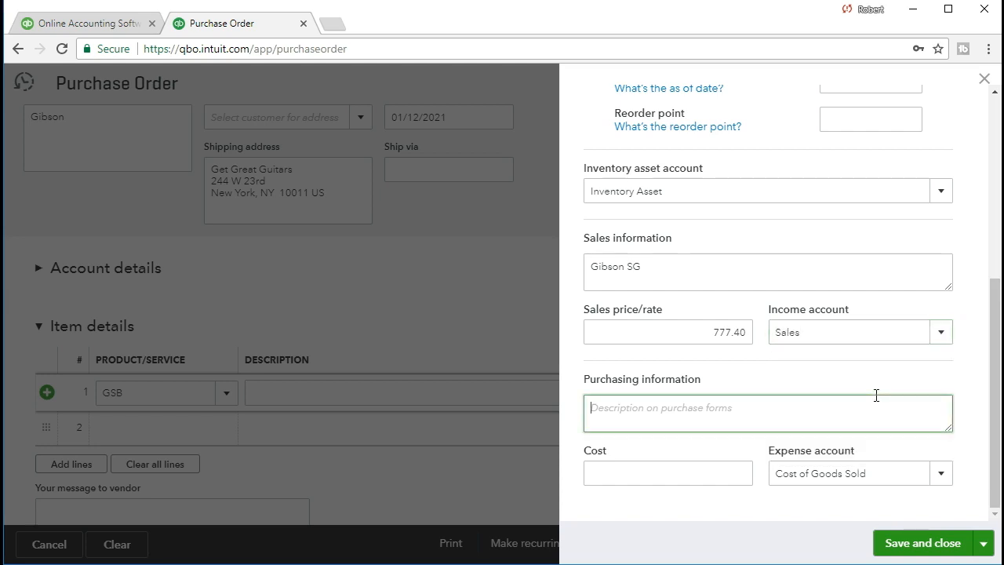
pyautogui.write('Gi')
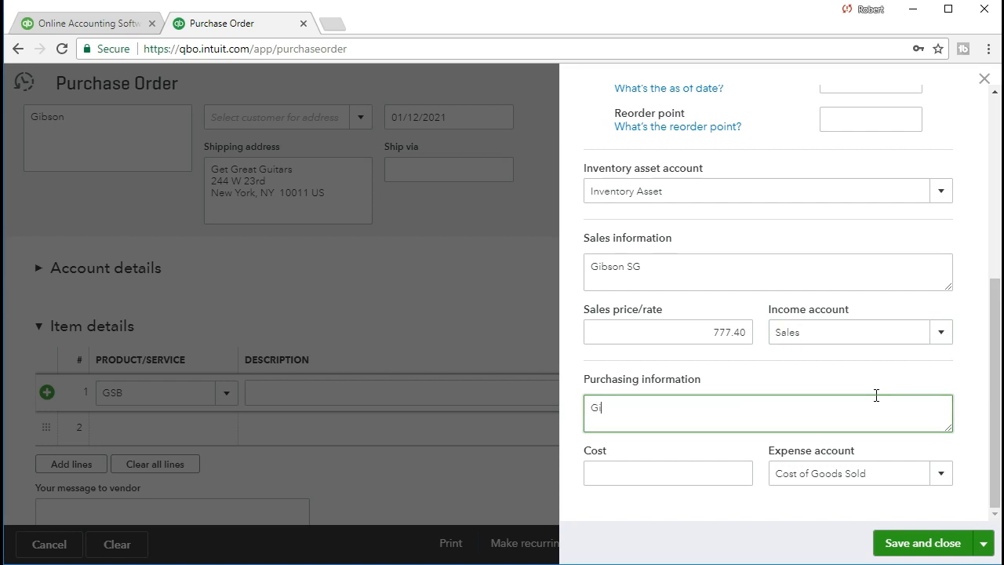
pyautogui.write('bson SG')
pyautogui.press('Tab')
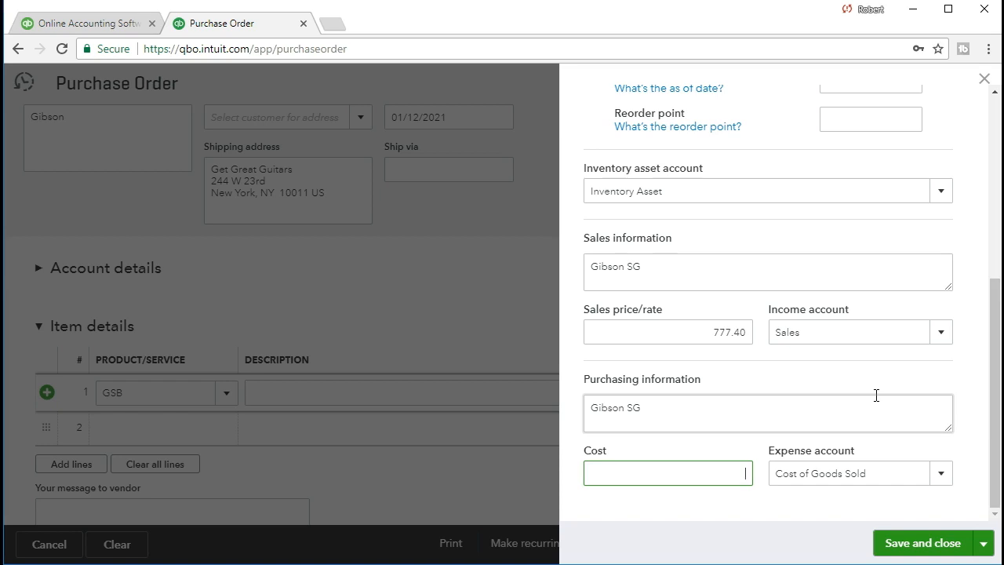
pyautogui.write('598')
pyautogui.press('Tab')
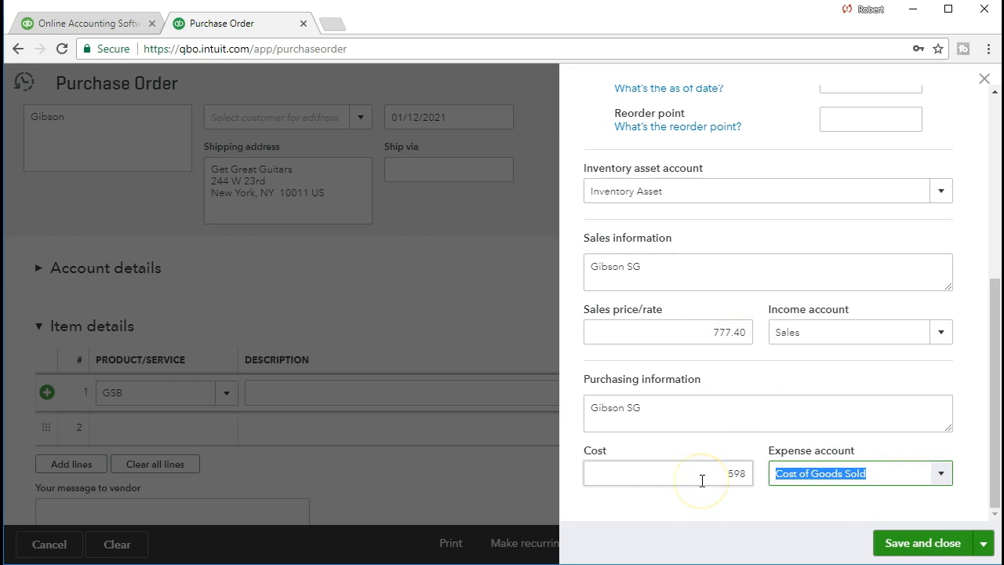
# - Set the item's initial quantity on hand to 0 as of 01/01/2021 and save it to the purchase order
pyautogui.click(894, 553)
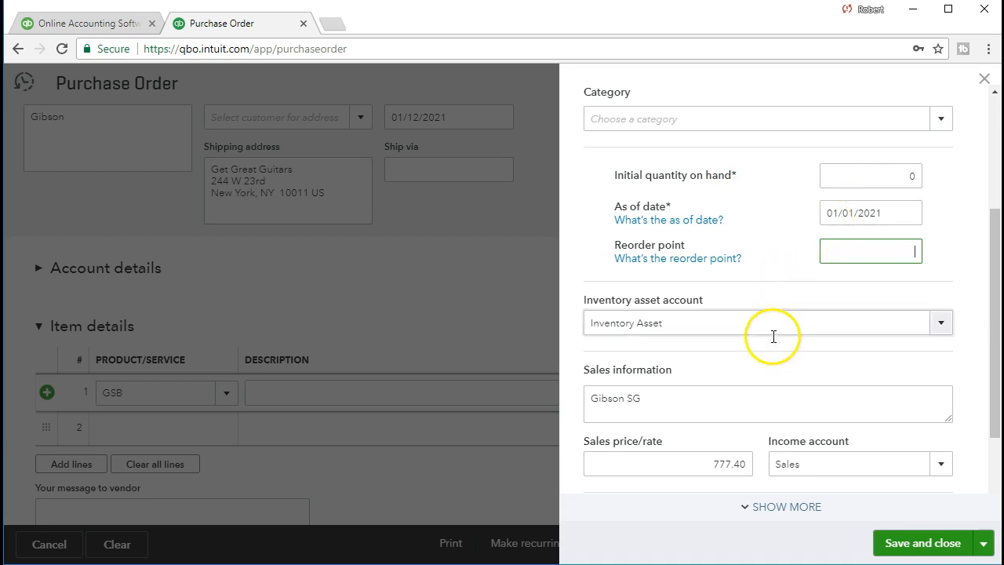
pyautogui.scroll(-1, 792, 439)
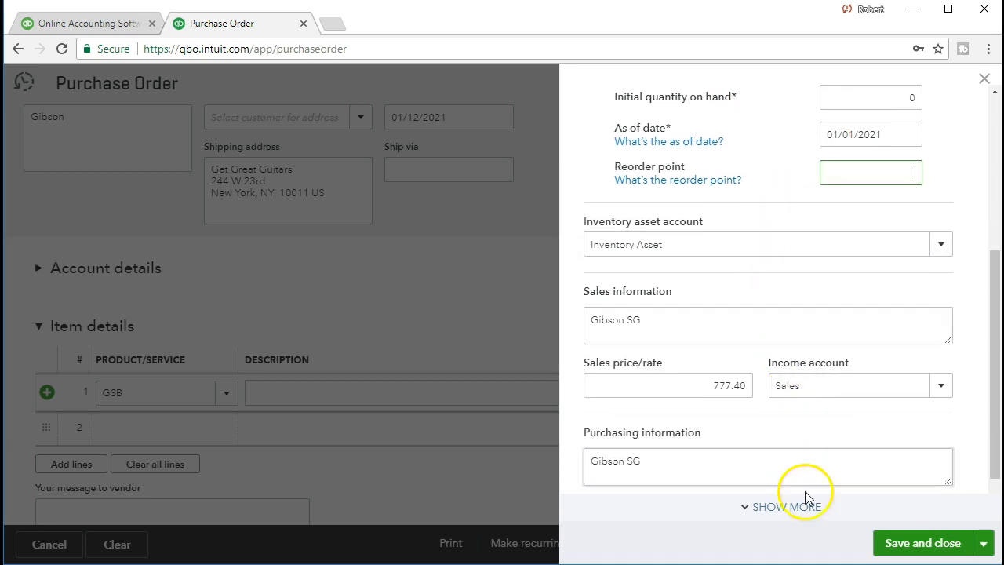
pyautogui.click(898, 553)
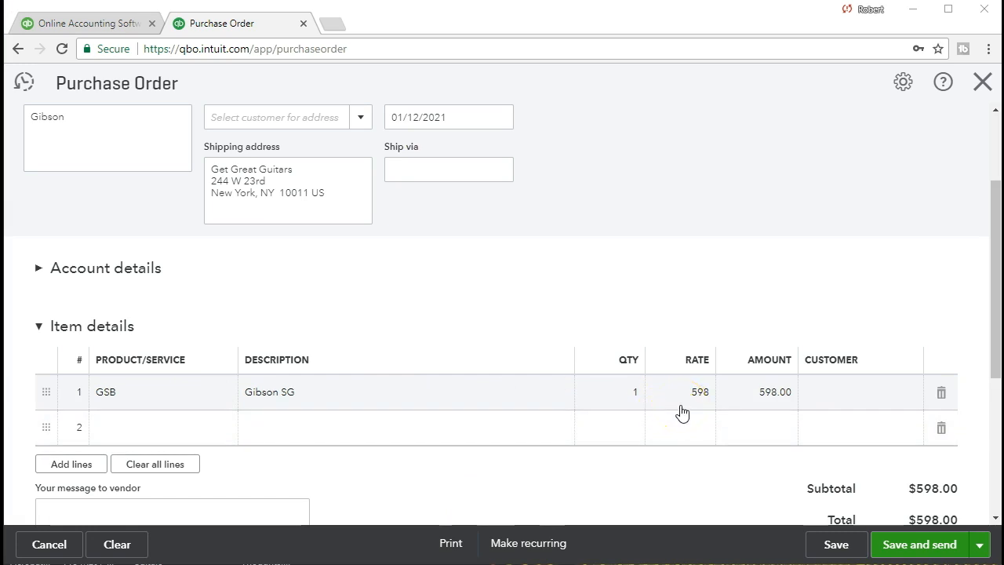
# - Assign the GSB line to the new customer Music Stuff Store and save that customer
pyautogui.click(682, 413)
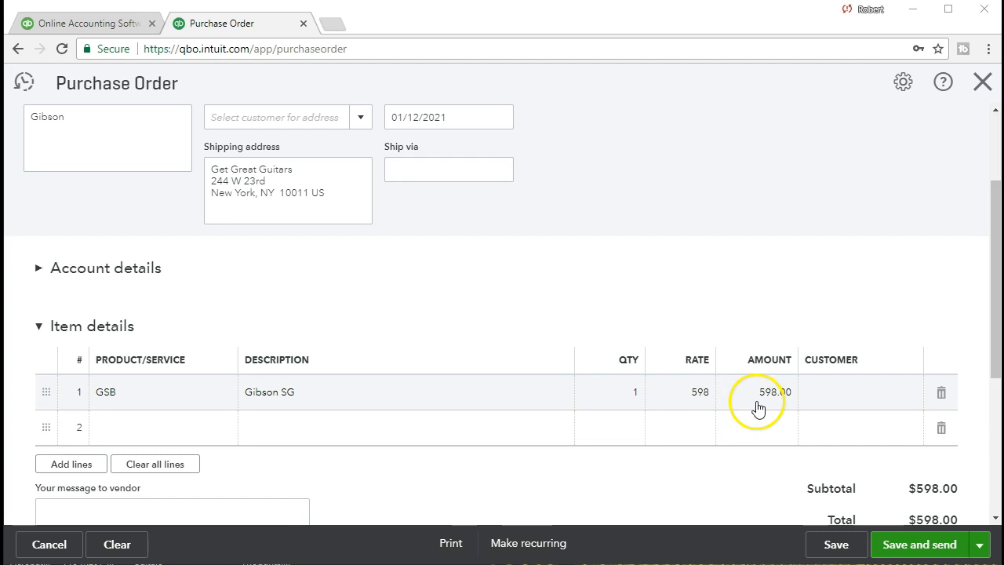
pyautogui.click(838, 404)
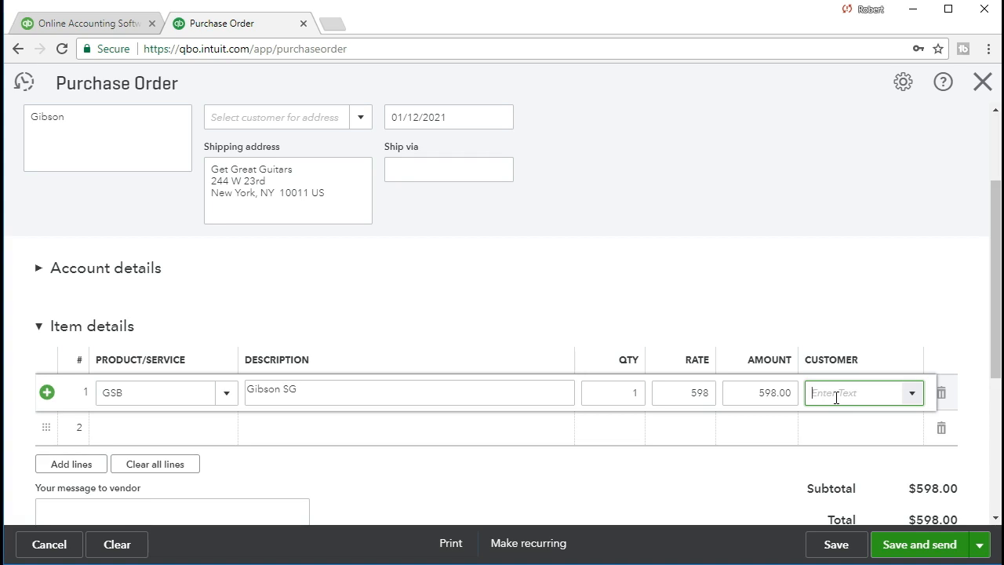
pyautogui.write('Music Stu')
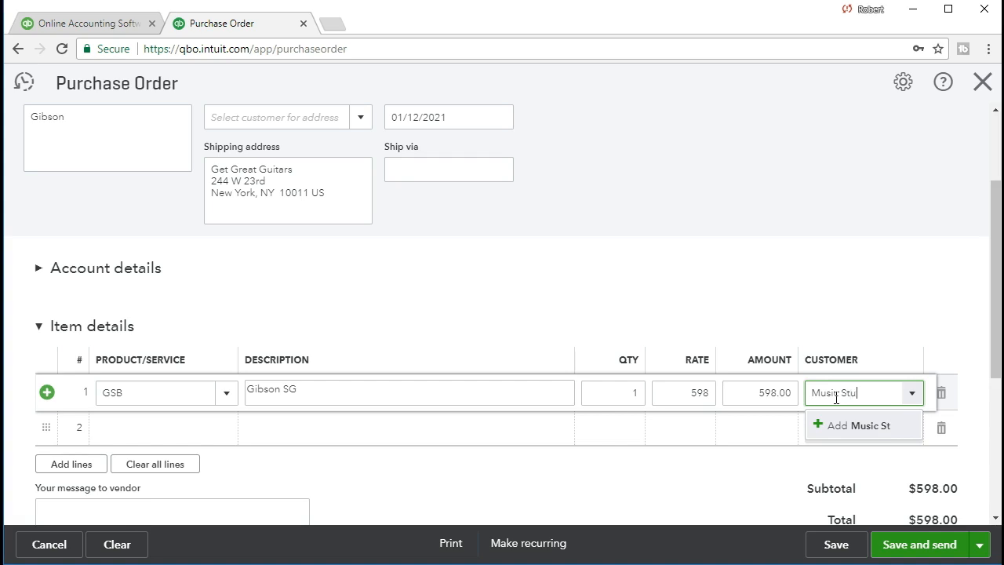
pyautogui.write('ff Store')
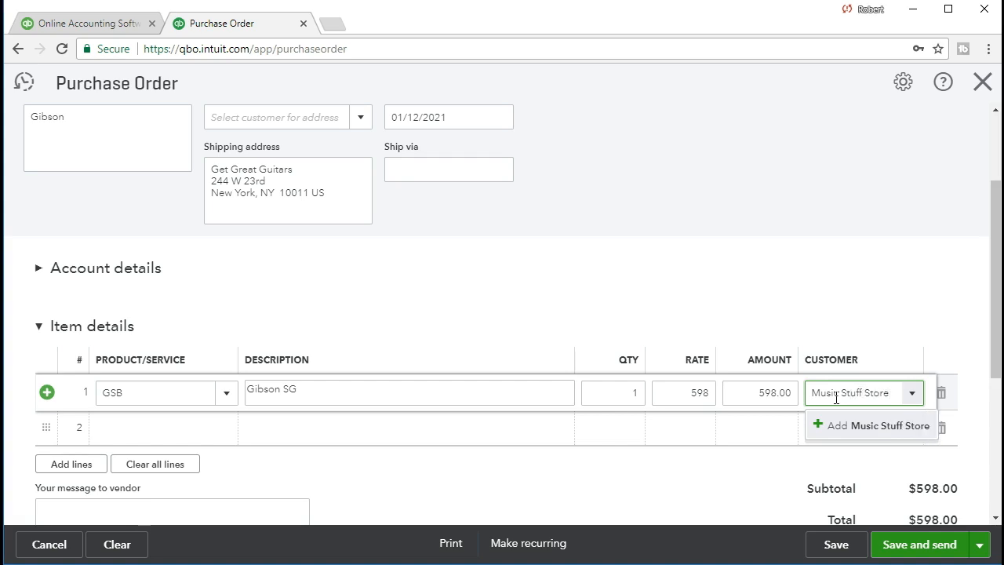
pyautogui.click(851, 429)
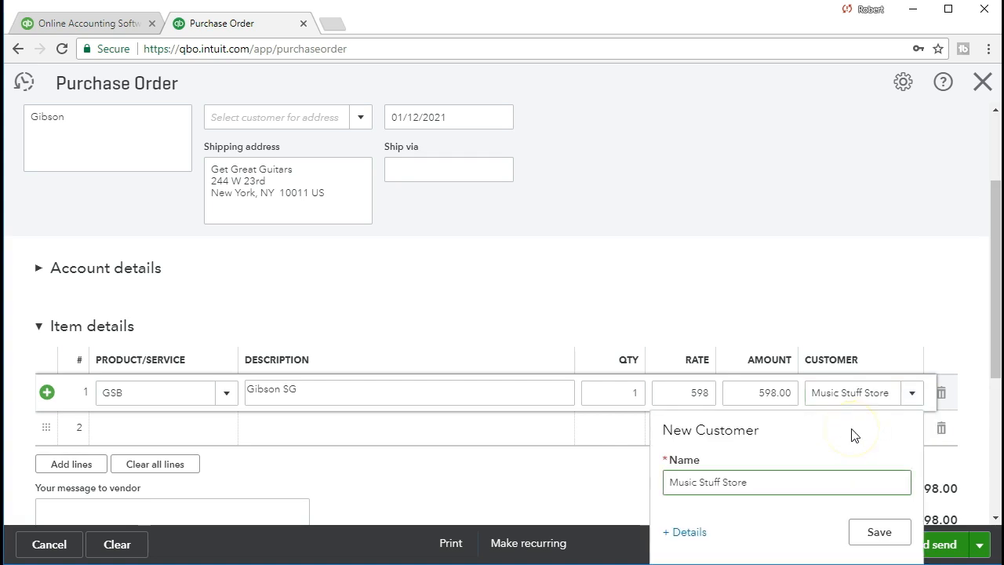
pyautogui.click(874, 536)
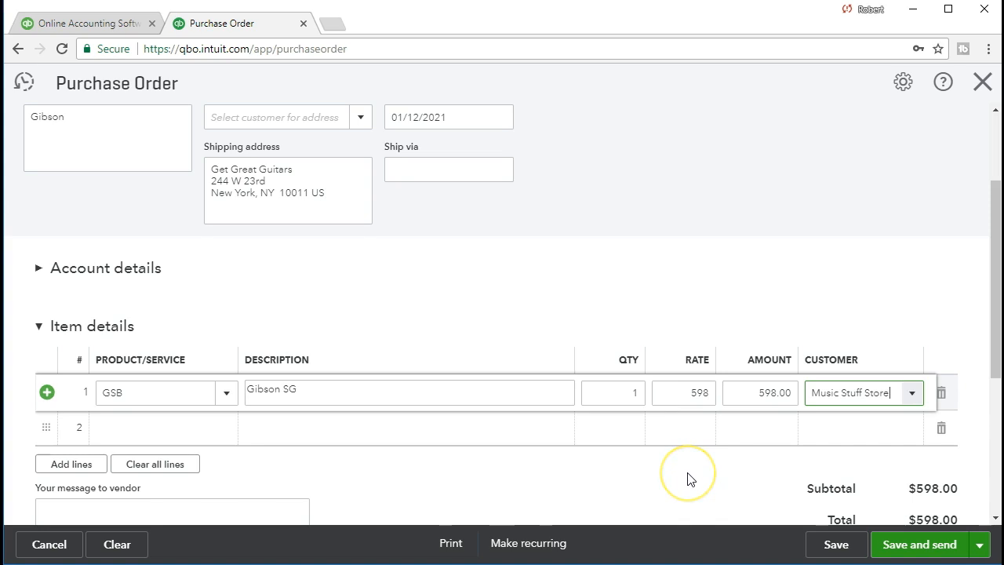
# - Look over the completed purchase order and open its print preview
pyautogui.scroll(-1, 688, 477)
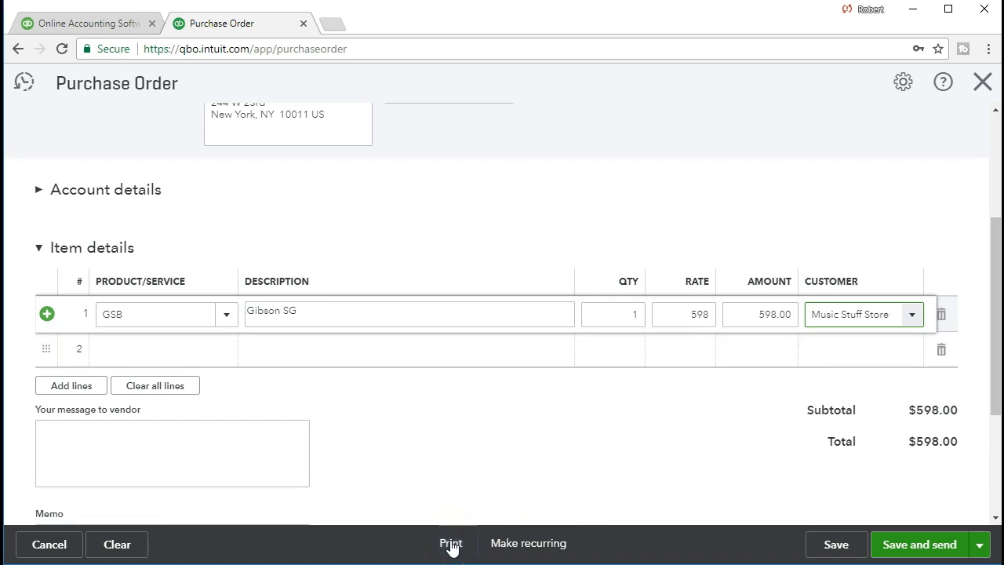
pyautogui.scroll(3, 439, 471)
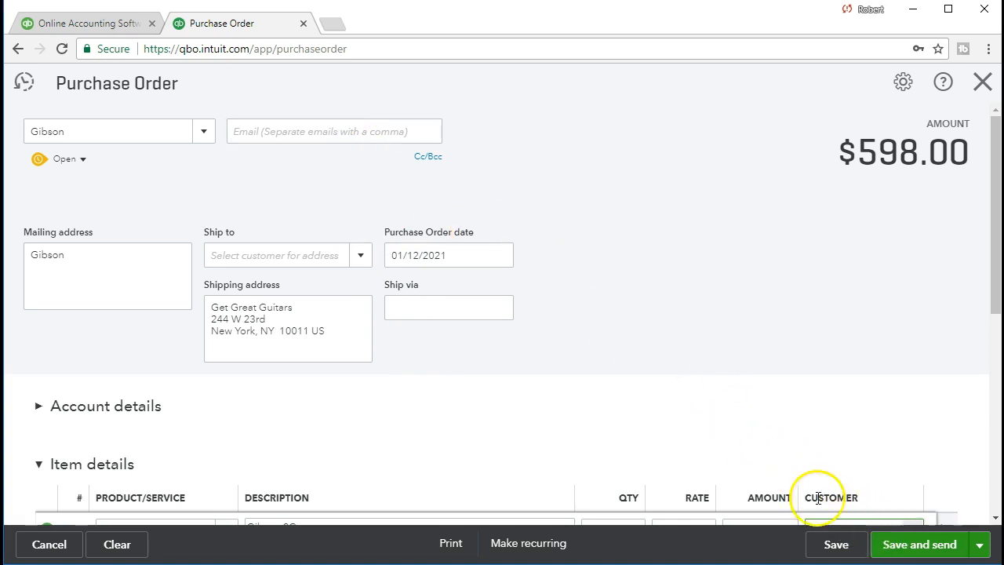
pyautogui.scroll(-5, 542, 385)
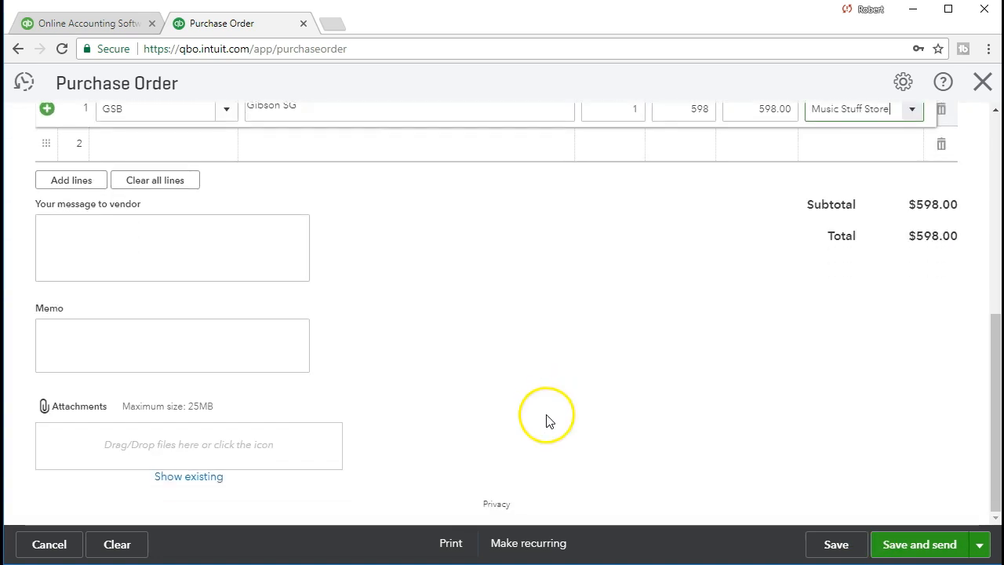
pyautogui.click(451, 543)
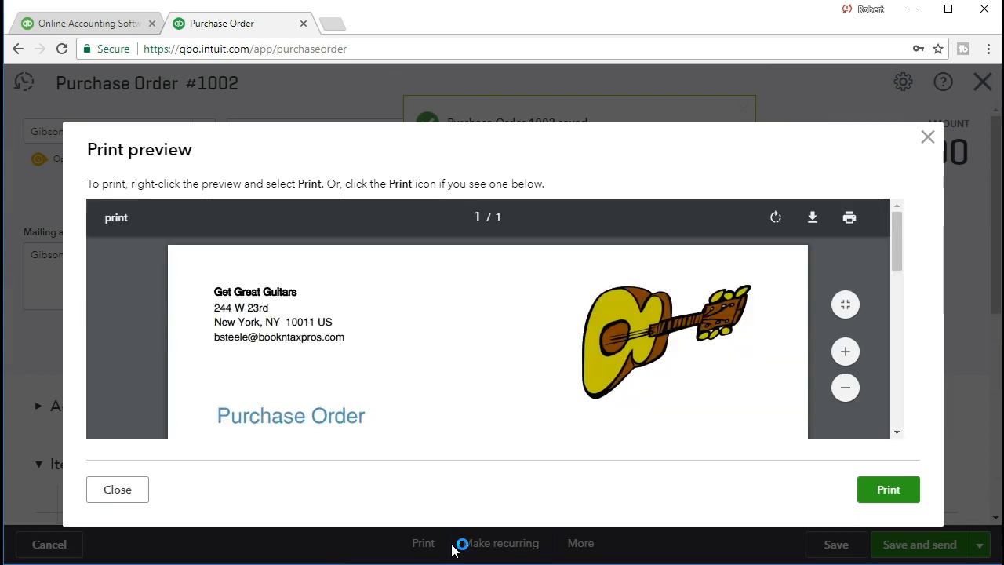
# - Download the purchase order PDF to the Excel Docs 7 folder as 01.12.21 Music Stuff Store PO.pdf
pyautogui.click(812, 219)
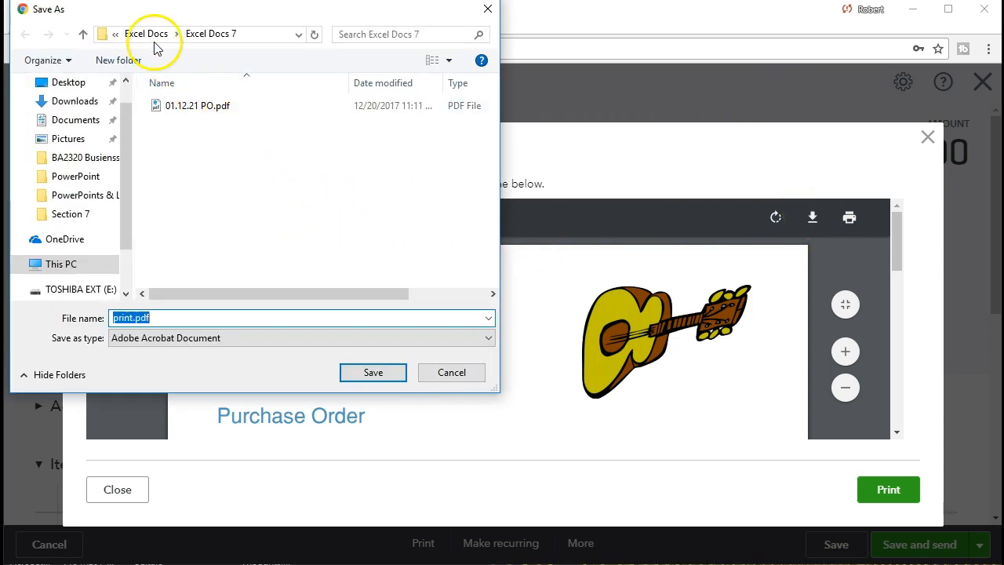
pyautogui.click(133, 318)
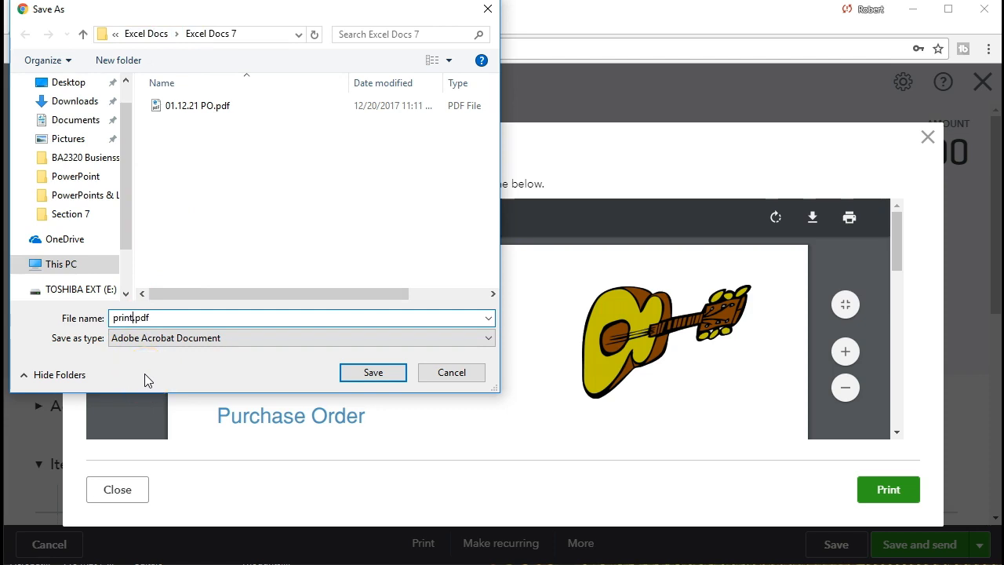
pyautogui.press('BackSpace')
pyautogui.press('BackSpace')
pyautogui.press('BackSpace')
pyautogui.press('BackSpace')
pyautogui.press('BackSpace')
pyautogui.write('01.12.21 Music S')
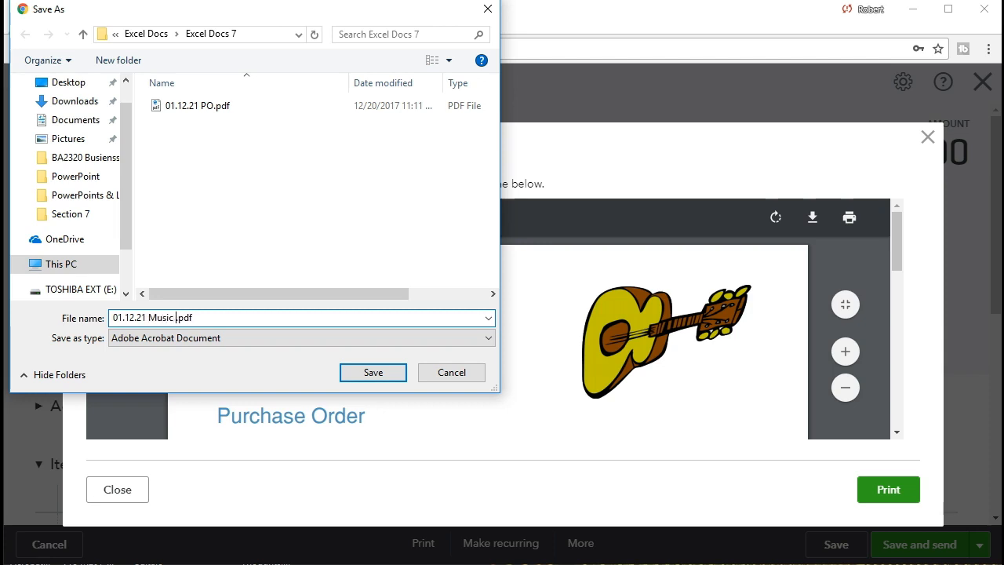
pyautogui.write('tuff Store PO')
pyautogui.click(360, 376)
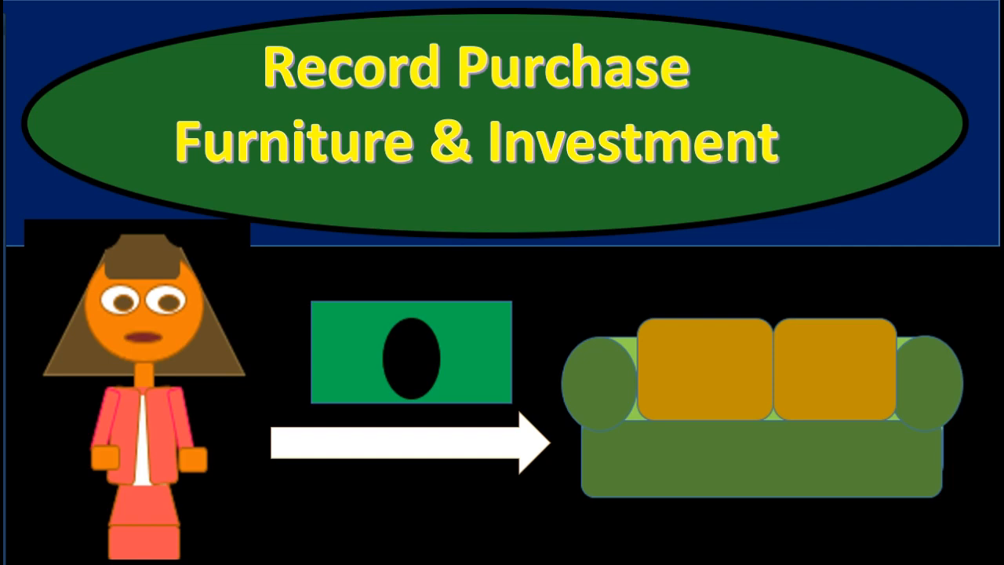
pyautogui.click(194, 443)
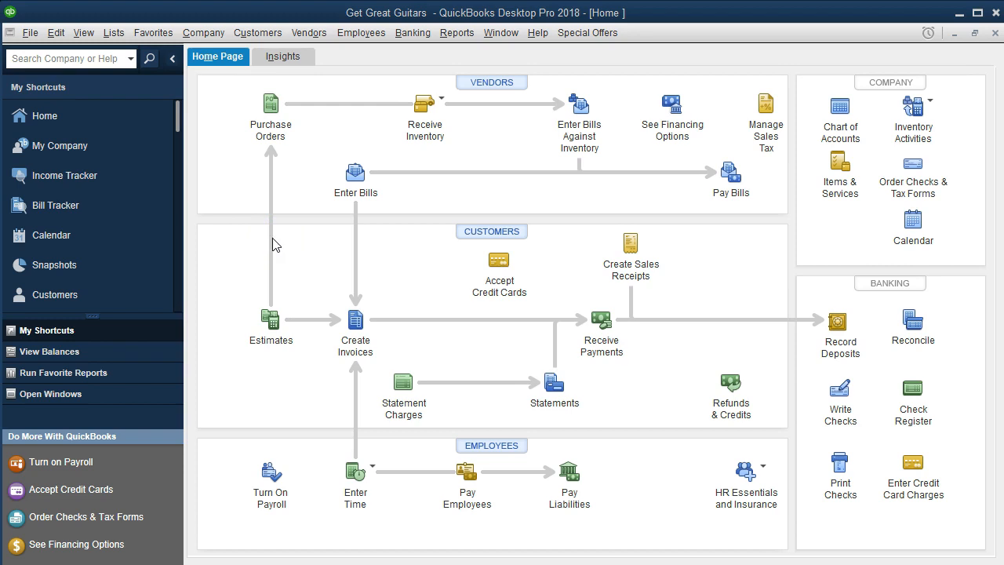
pyautogui.click(30, 33)
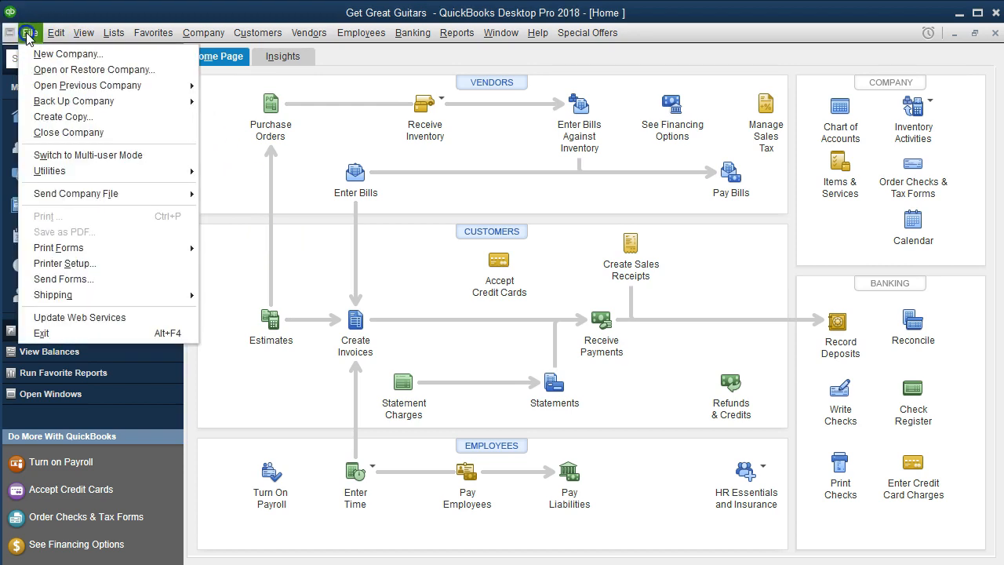
pyautogui.click(137, 72)
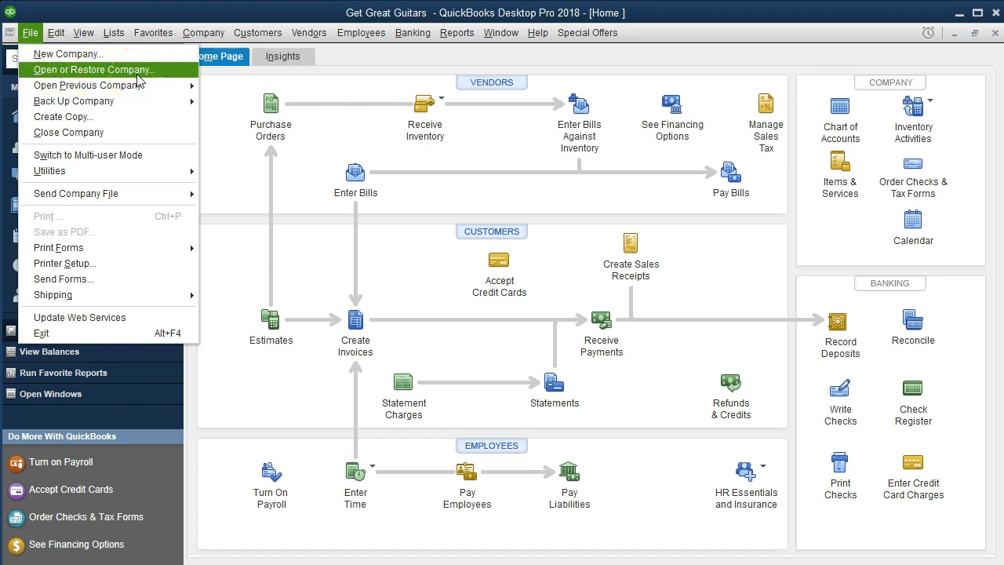
pyautogui.click(213, 83)
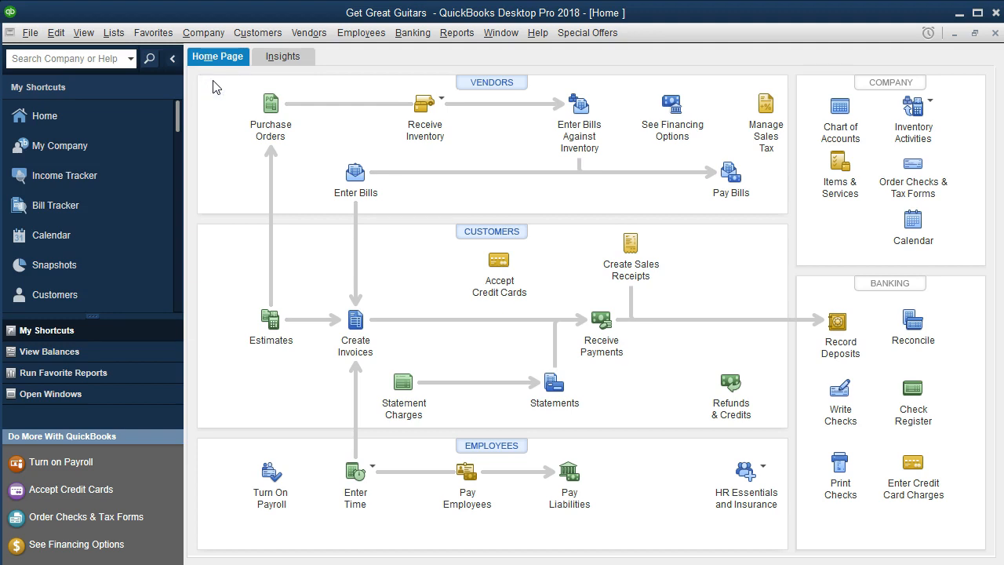
pyautogui.click(155, 138)
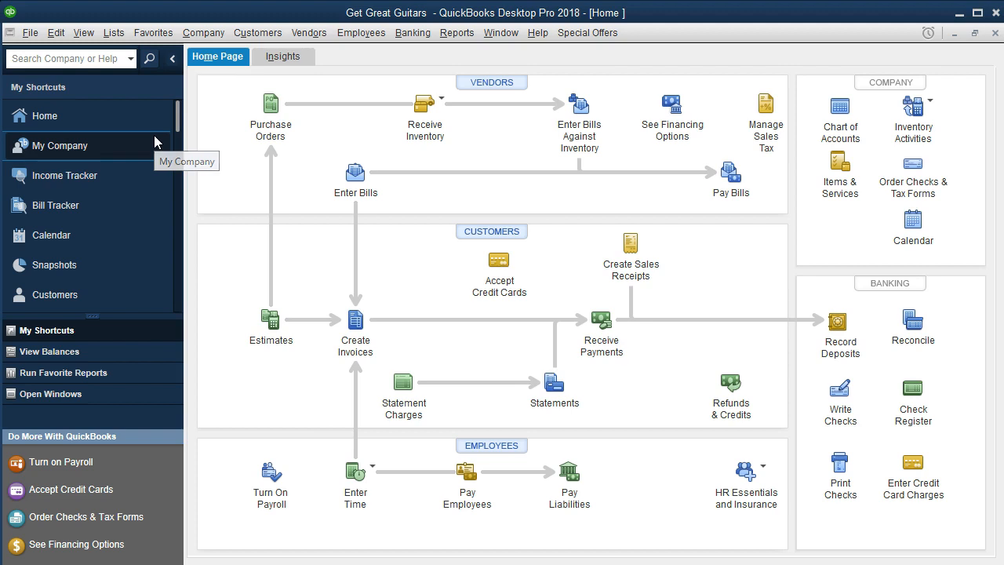
# - In QuickBooks Desktop, show the list of open windows, and bring up and close the Balance Sheet report
pyautogui.click(84, 33)
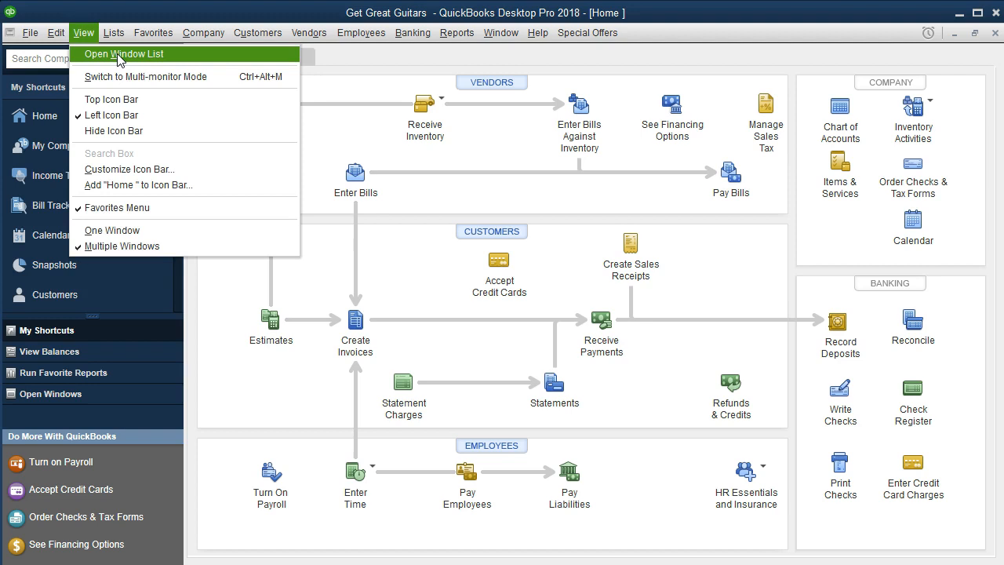
pyautogui.click(119, 54)
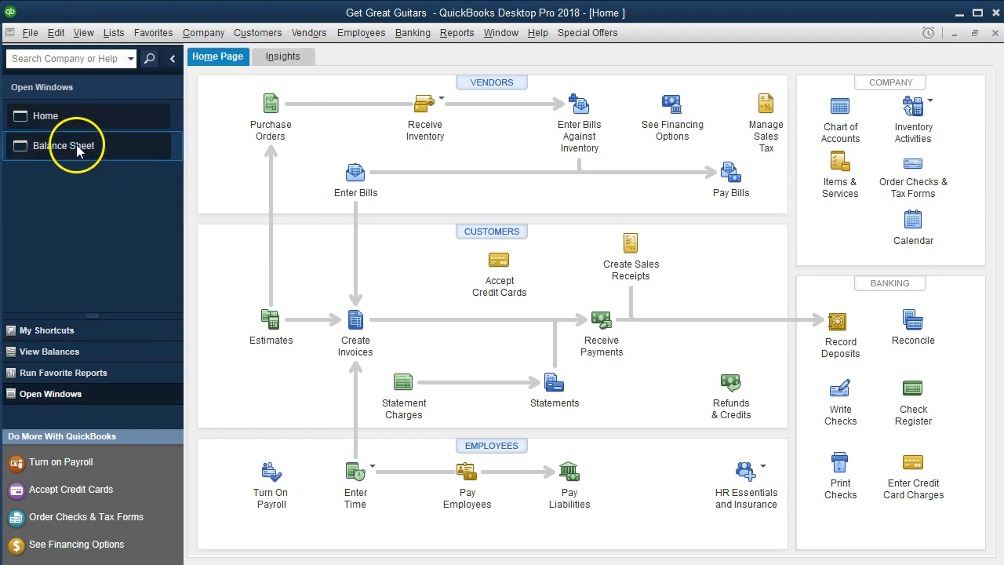
pyautogui.click(121, 144)
pyautogui.click(161, 146)
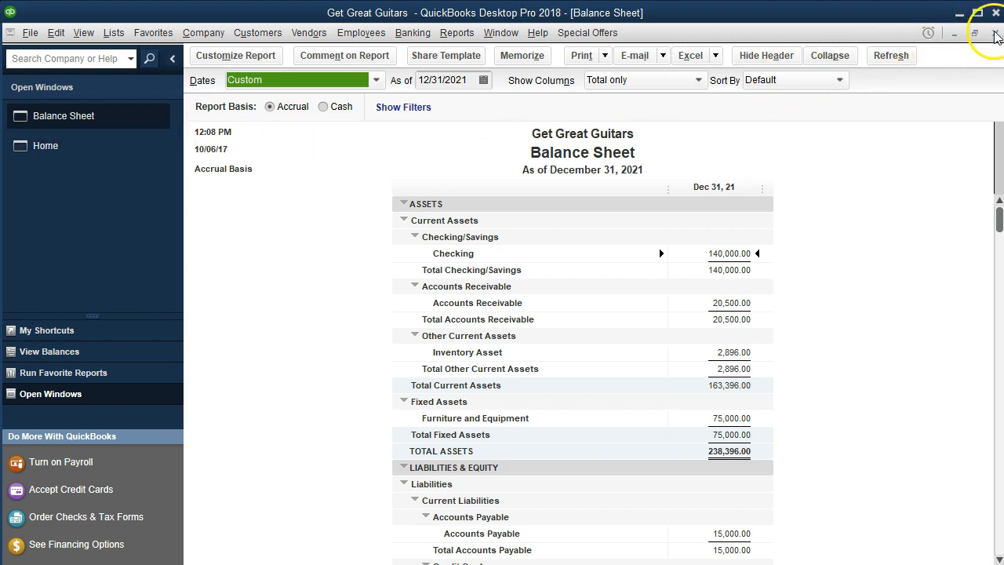
pyautogui.click(995, 33)
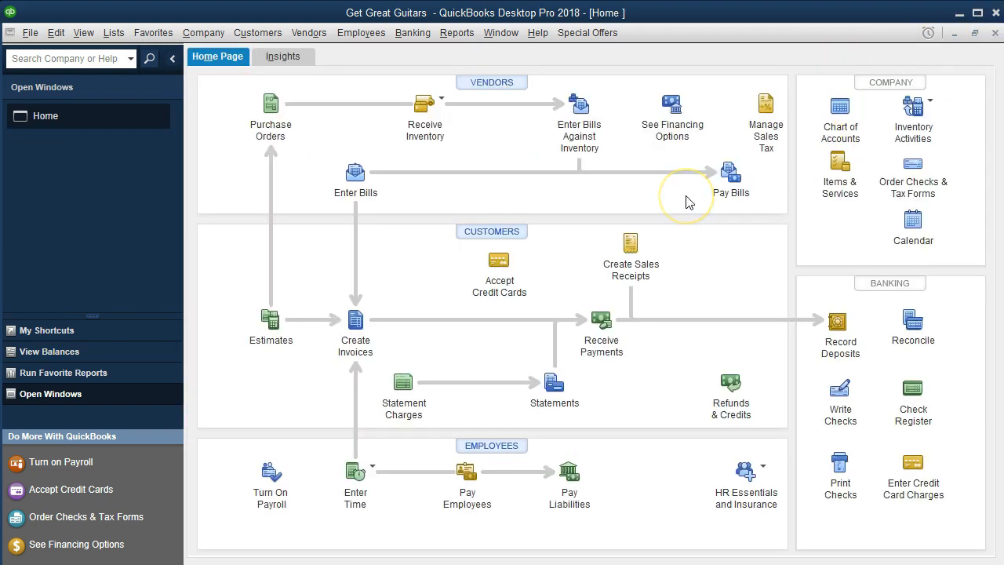
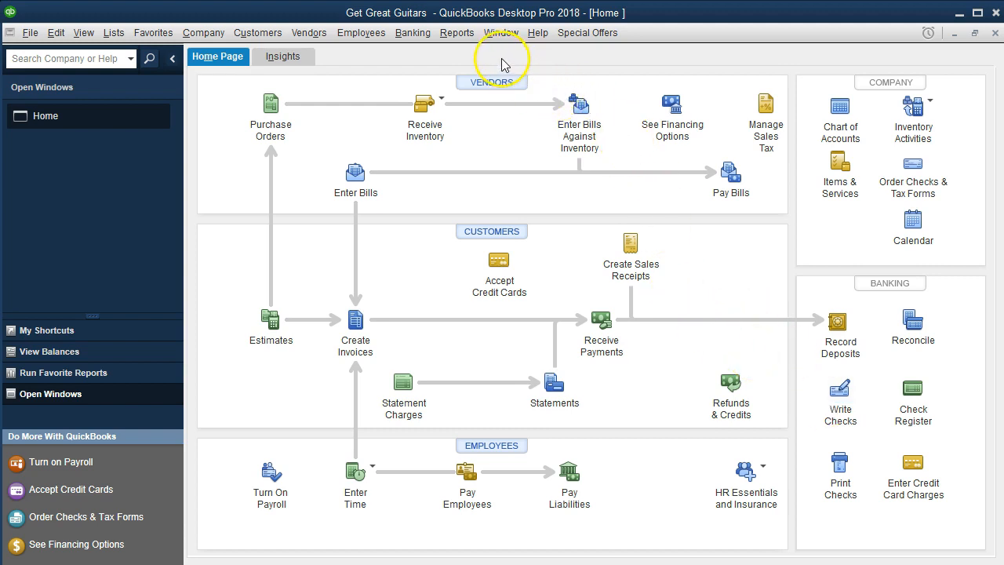
# - Open the register for the Checking account
pyautogui.click(412, 35)
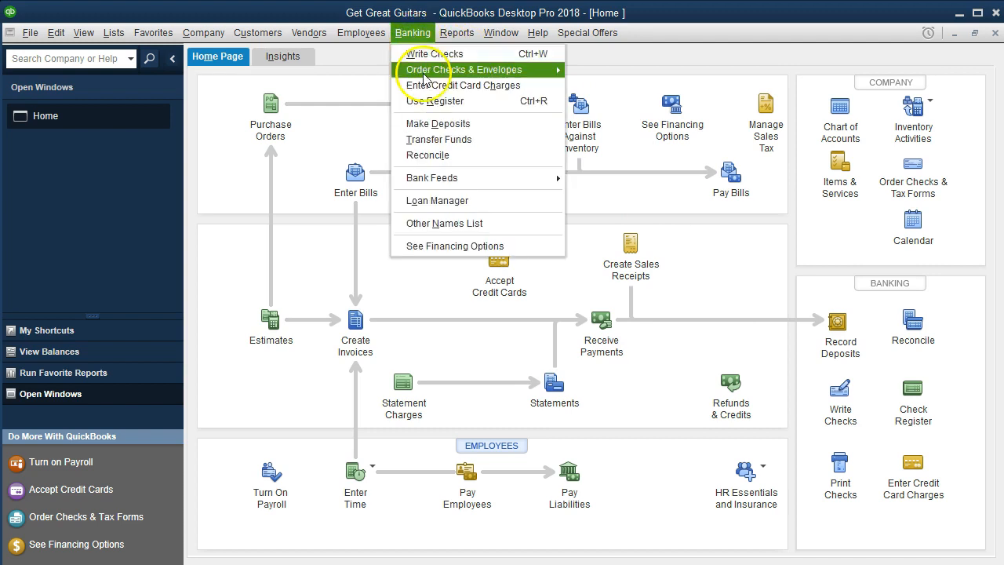
pyautogui.click(480, 109)
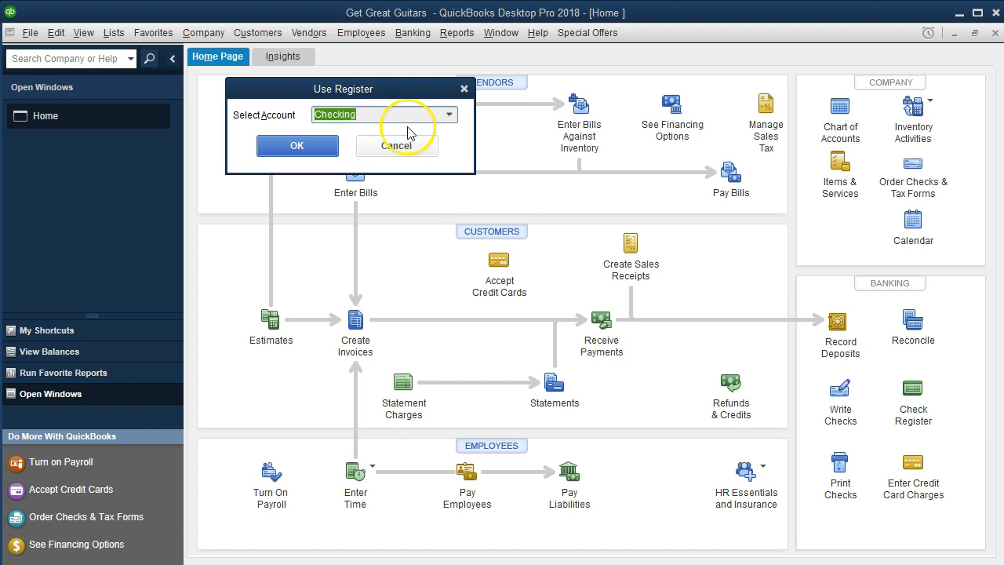
pyautogui.click(450, 116)
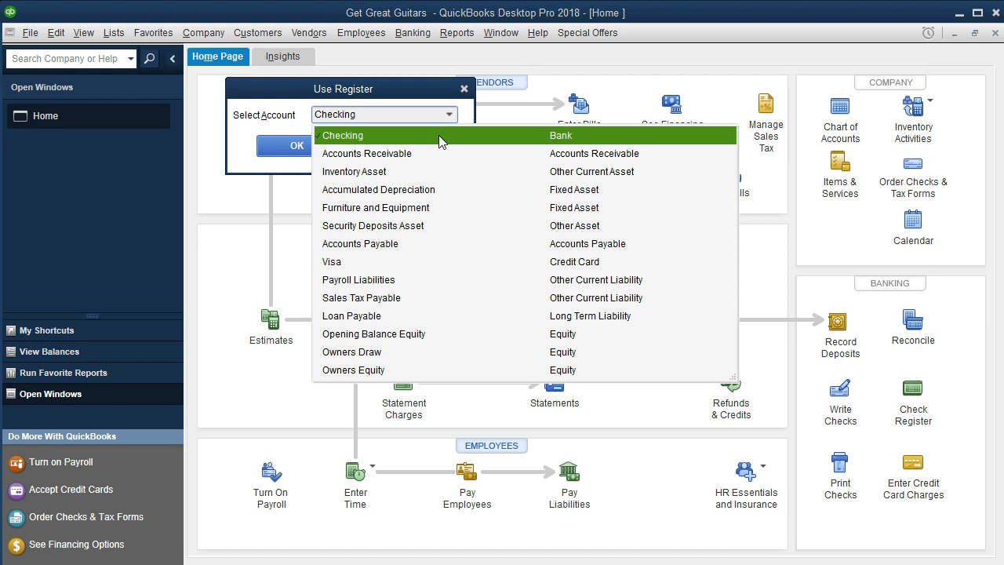
pyautogui.click(439, 134)
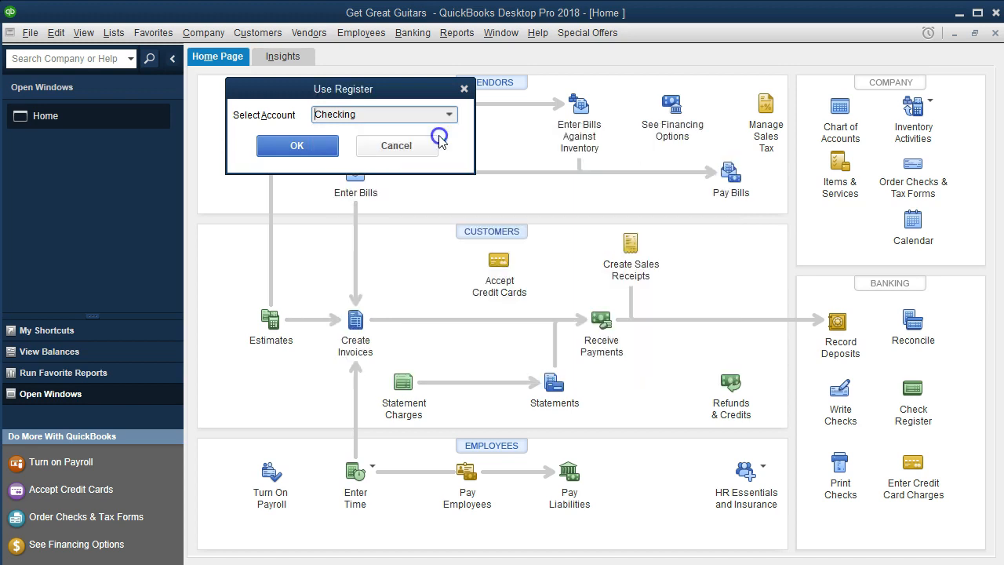
pyautogui.click(313, 152)
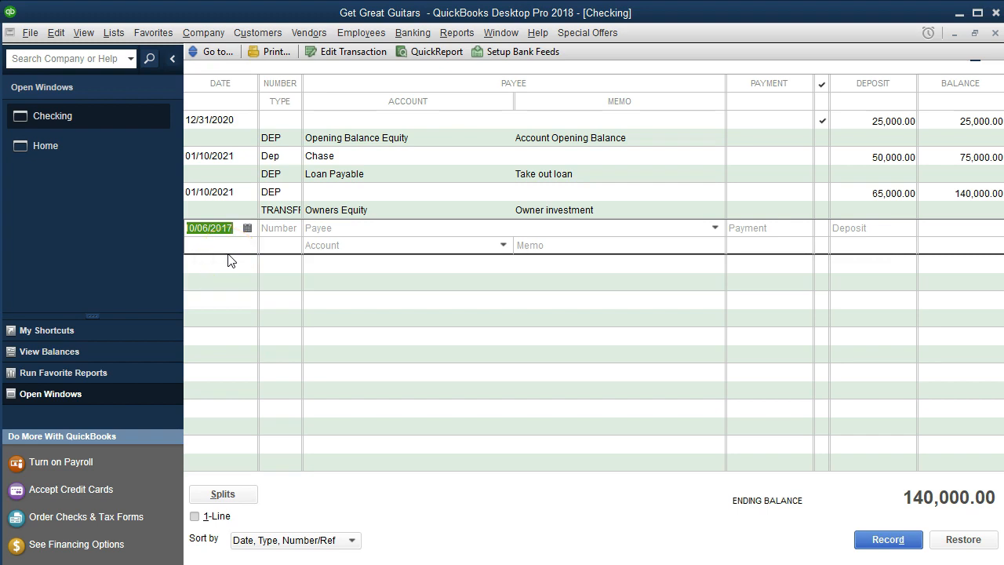
# - Date the new Checking register entry 01/04/2021 and set its number to 1001
pyautogui.write('010421')
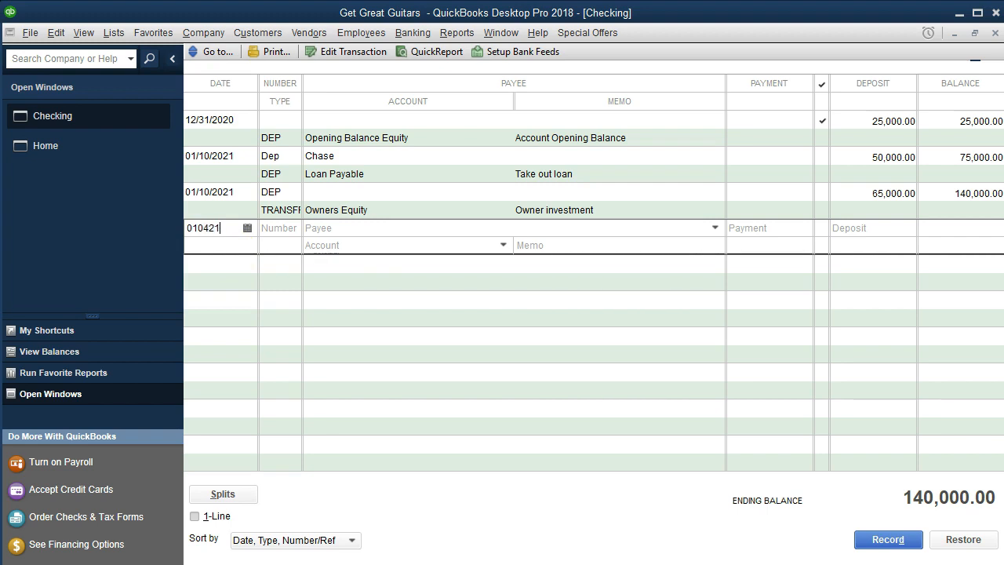
pyautogui.click(235, 381)
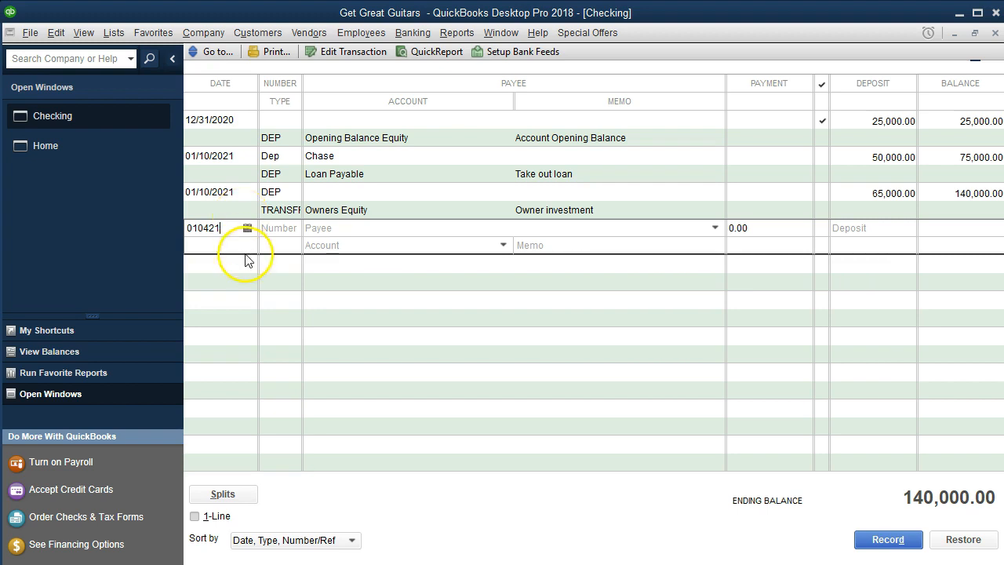
pyautogui.press('Tab')
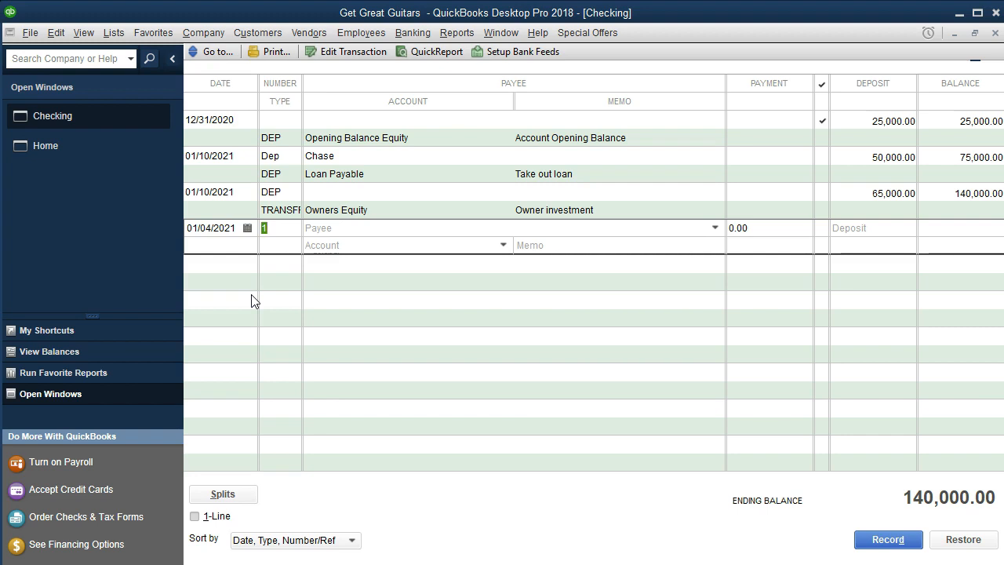
pyautogui.write('1001')
pyautogui.press('Tab')
pyautogui.click(294, 227)
pyautogui.press('Tab')
pyautogui.click(294, 227)
pyautogui.click(294, 228)
pyautogui.press('Tab')
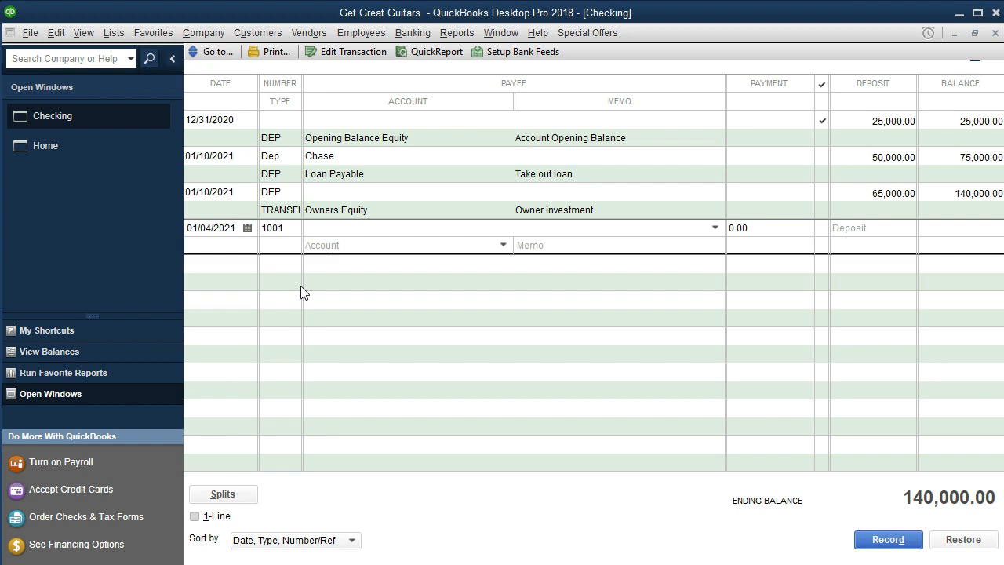
# - Enter Vanguard as the payee of check 1001, quick-adding it as an Other name, and set the payment to 12,000.00
pyautogui.write('Vanguard')
pyautogui.press('Tab')
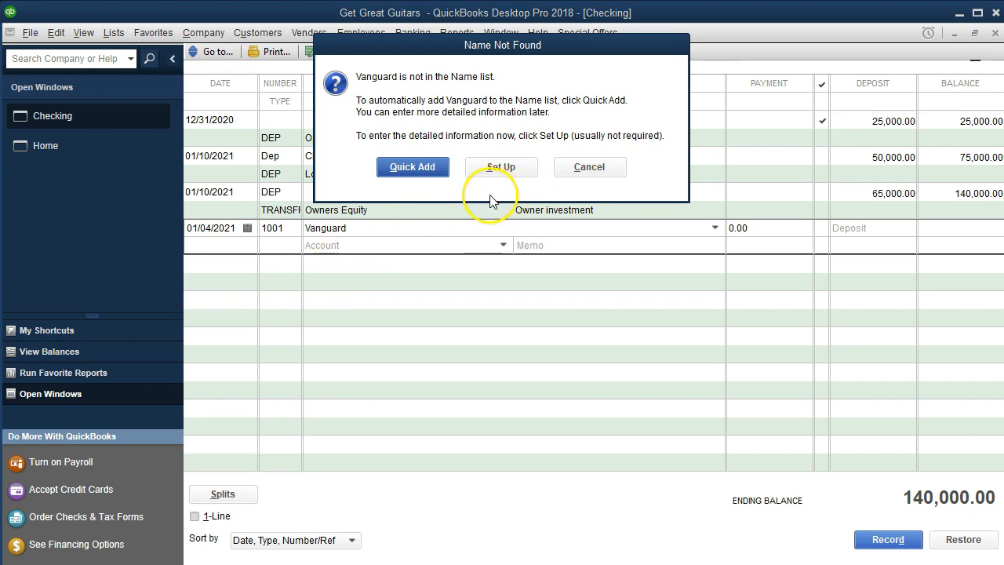
pyautogui.click(438, 178)
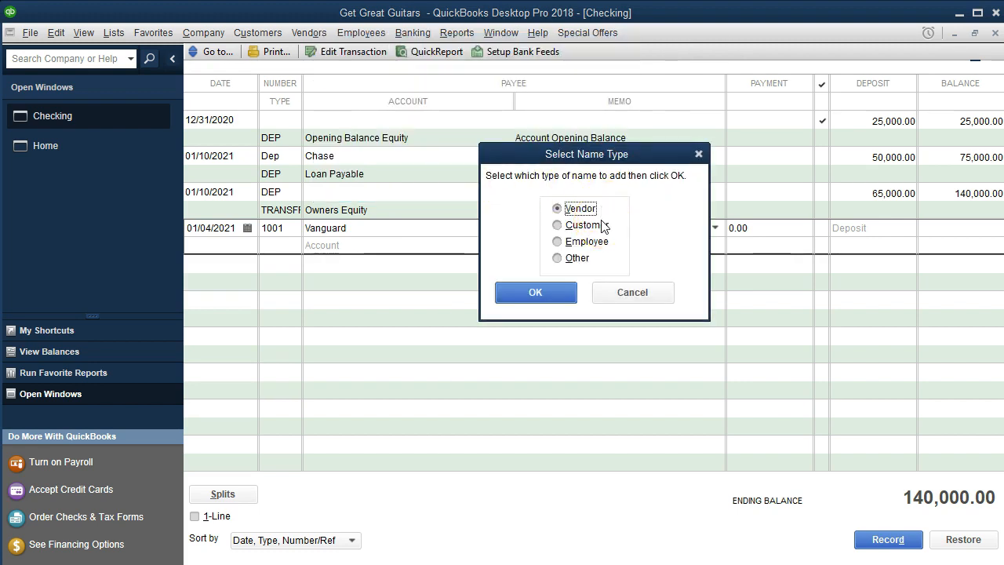
pyautogui.click(584, 261)
pyautogui.click(566, 294)
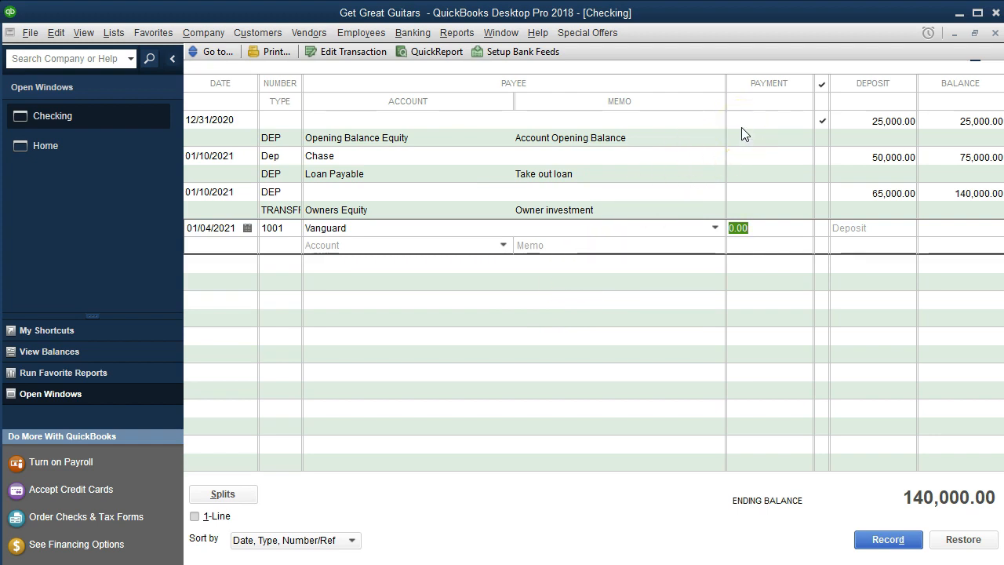
pyautogui.write('12000')
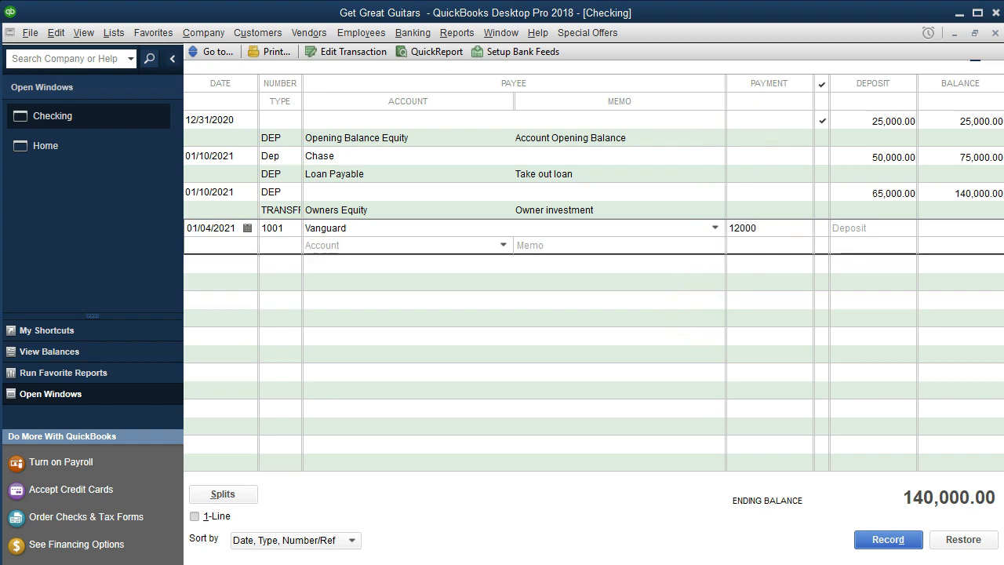
pyautogui.press('Tab')
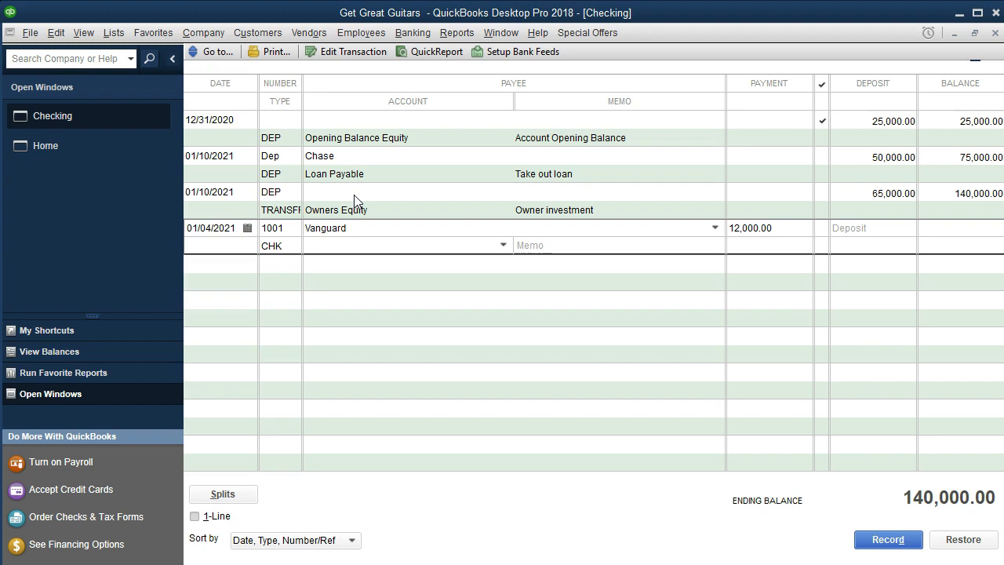
# - Assign check 1001 to a new Other Current Asset account named Short-Term Investments and record the entry
pyautogui.write('Shor')
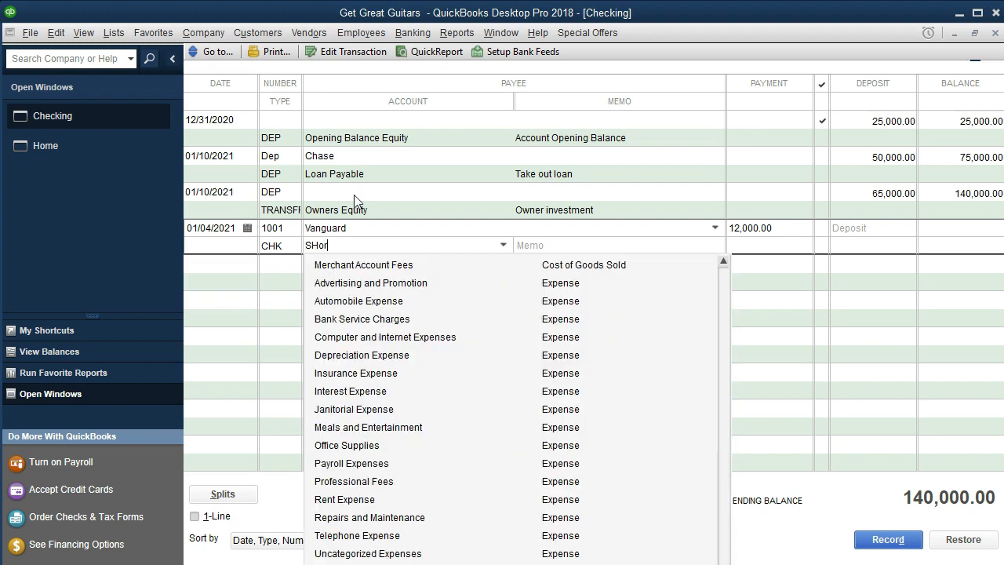
pyautogui.write('t-Term Investments')
pyautogui.press('Tab')
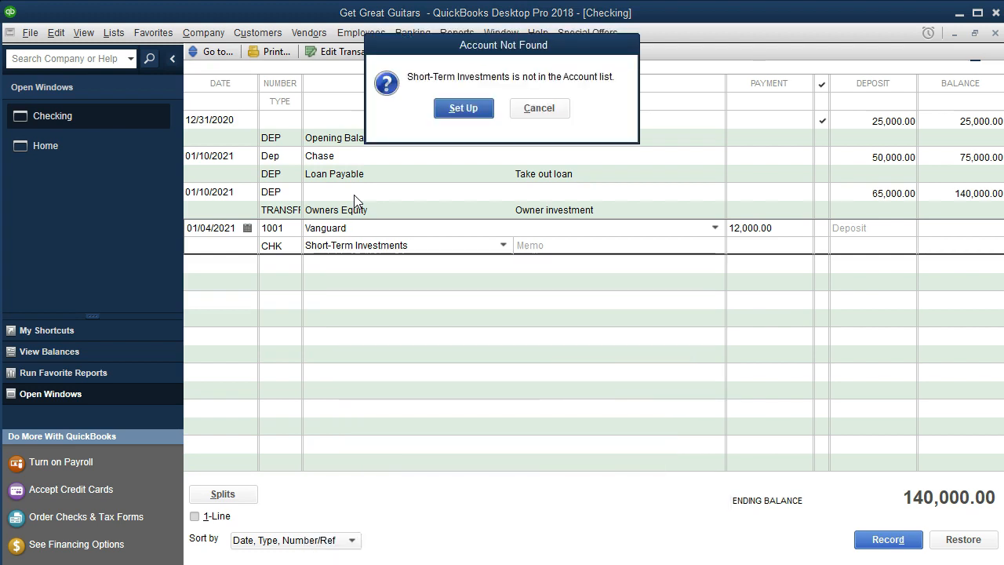
pyautogui.click(463, 110)
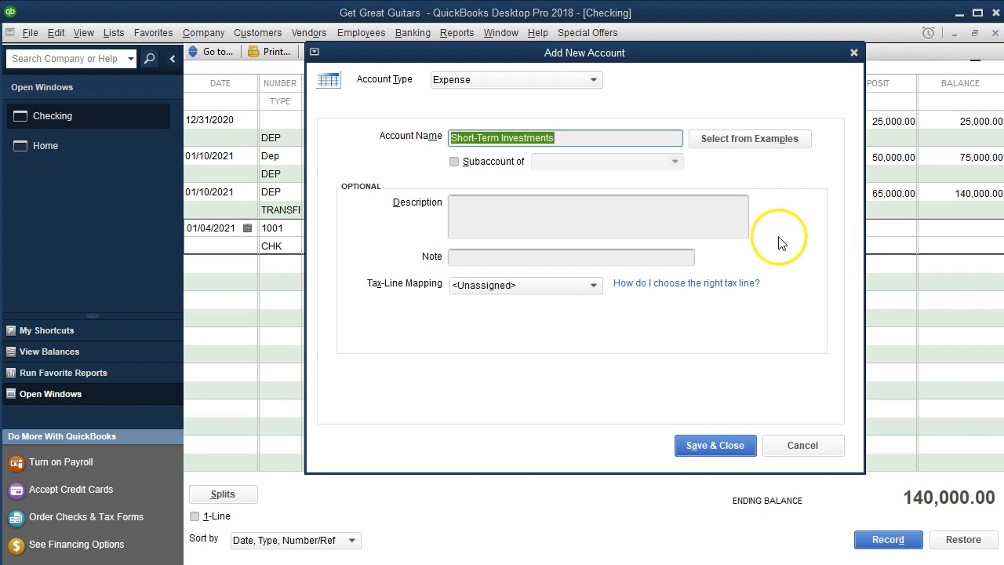
pyautogui.click(593, 82)
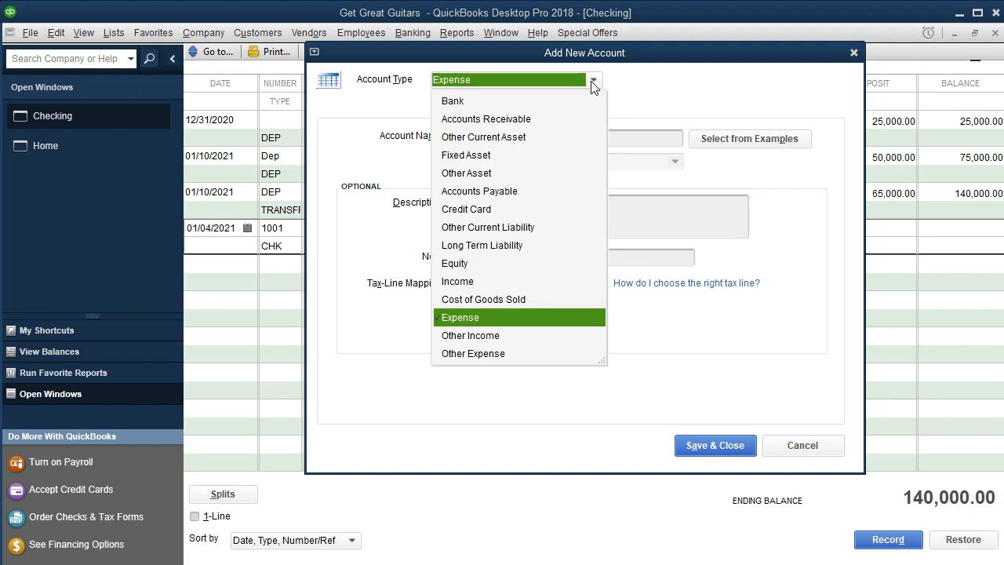
pyautogui.click(528, 138)
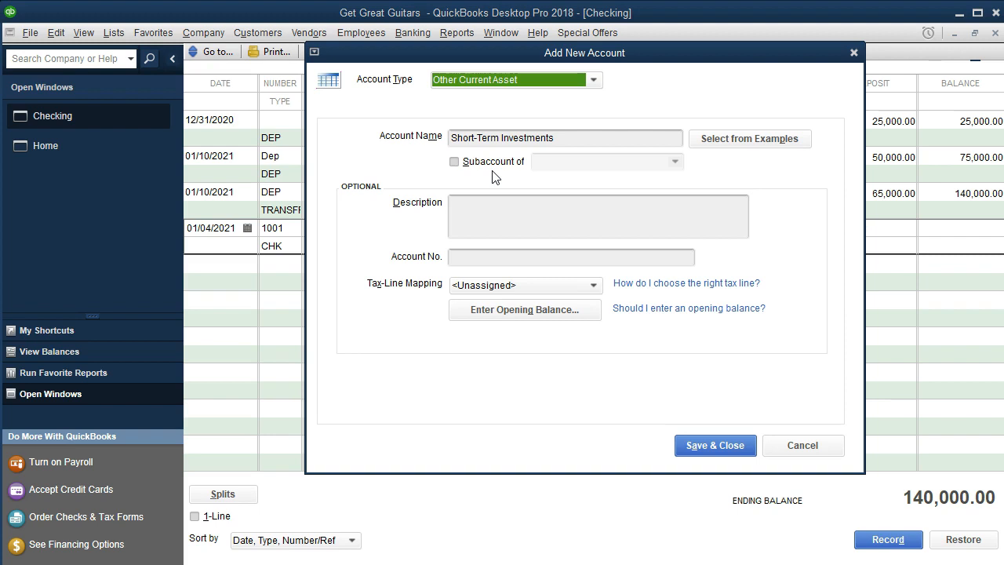
pyautogui.click(477, 209)
pyautogui.click(703, 449)
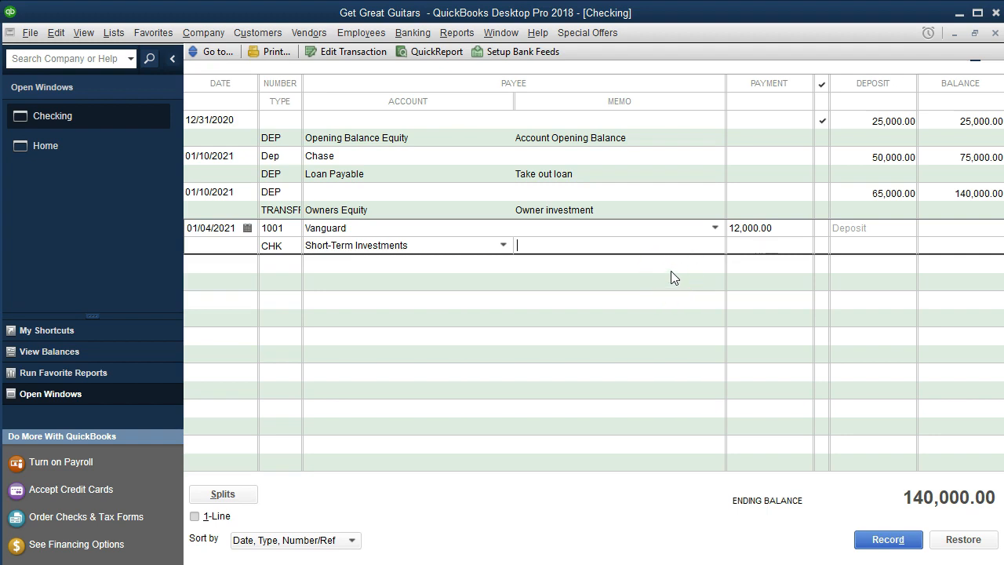
pyautogui.press('Return')
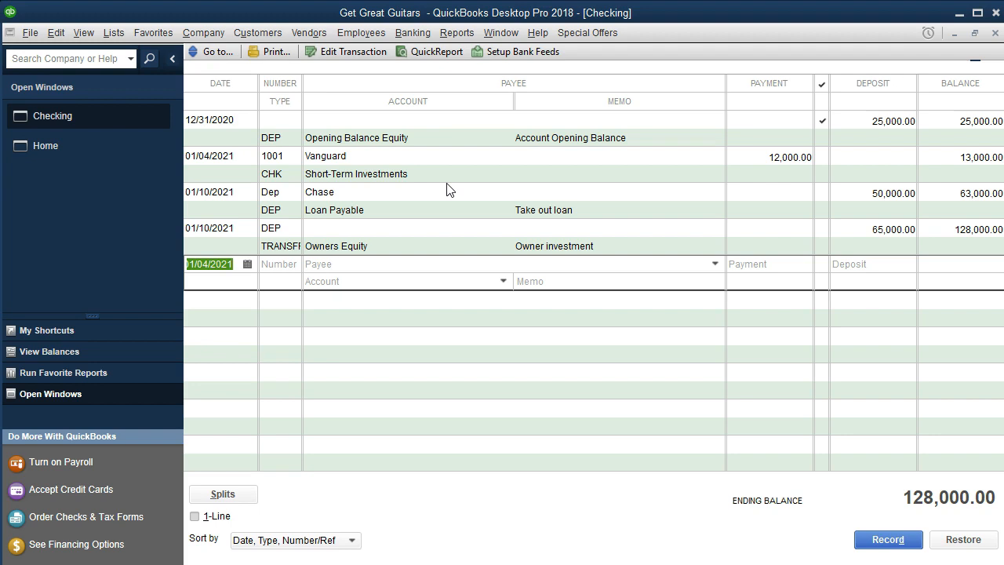
# - Run the standard Balance Sheet report as of 12/31/2021
pyautogui.click(470, 37)
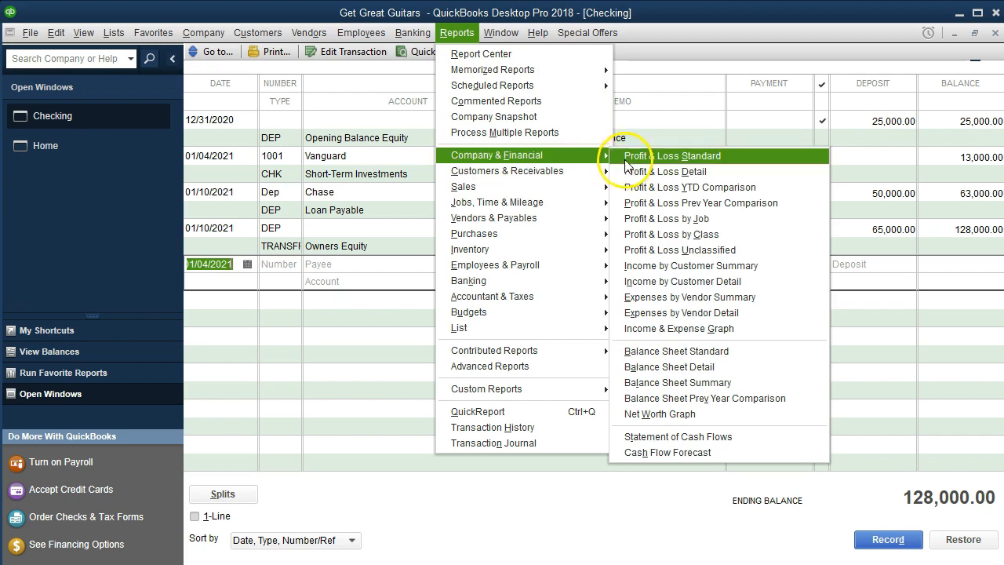
pyautogui.click(741, 354)
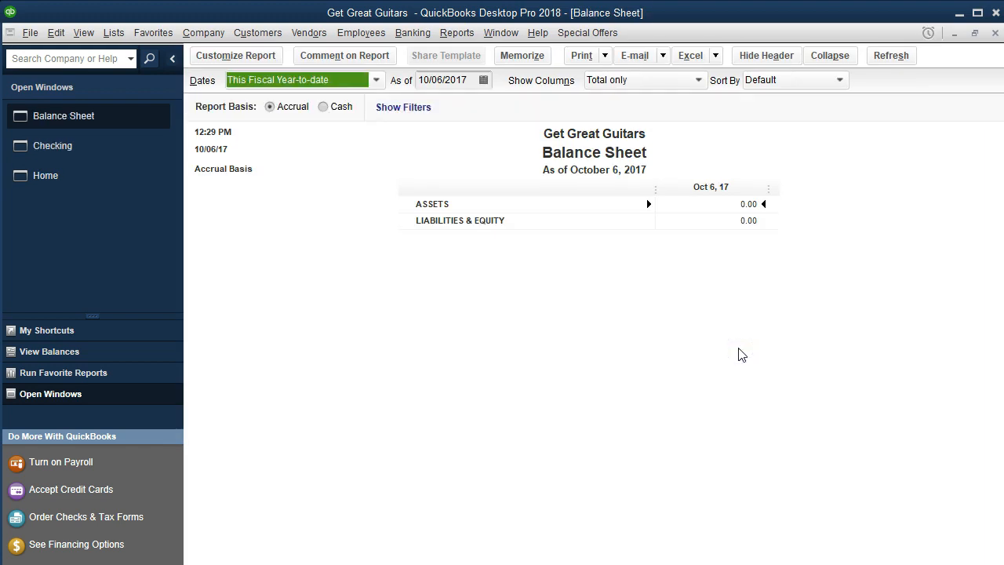
pyautogui.press('Tab')
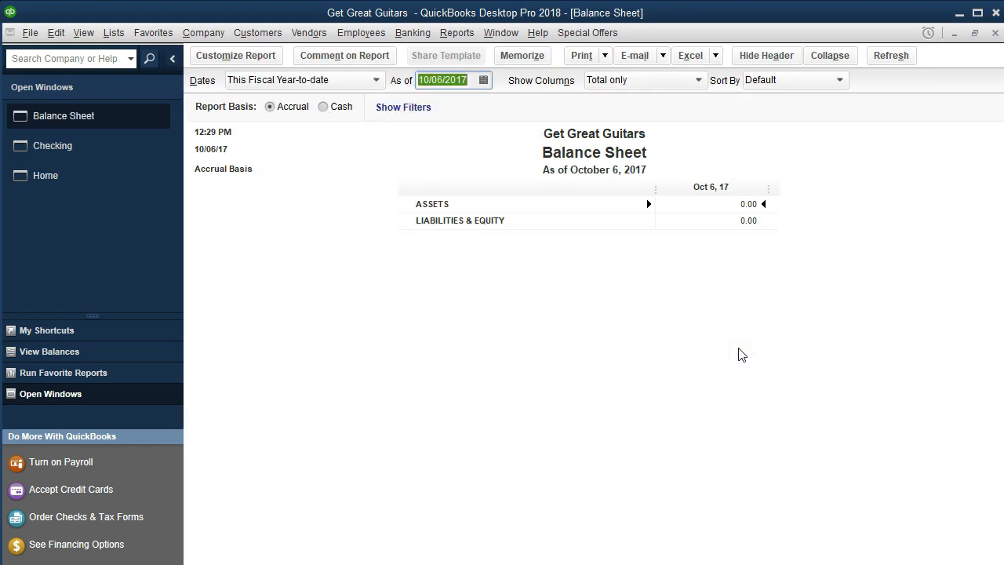
pyautogui.write('1')
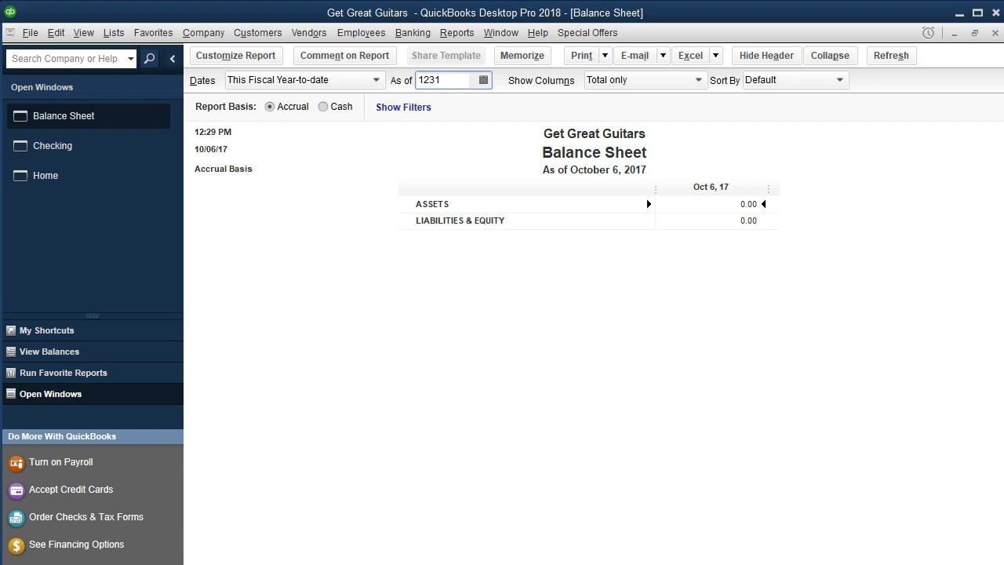
pyautogui.write('2/31/2021')
pyautogui.press('Tab')
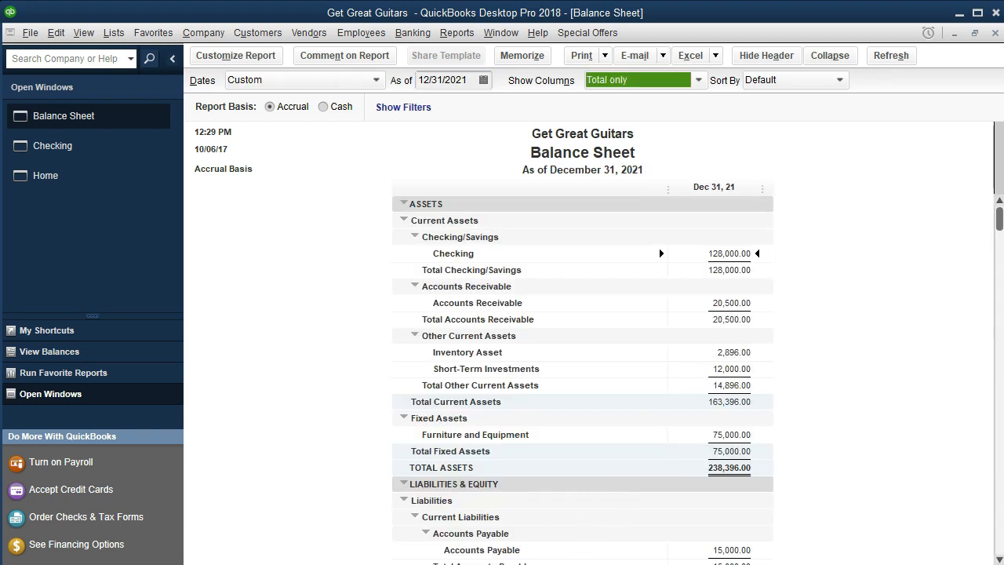
pyautogui.click(317, 399)
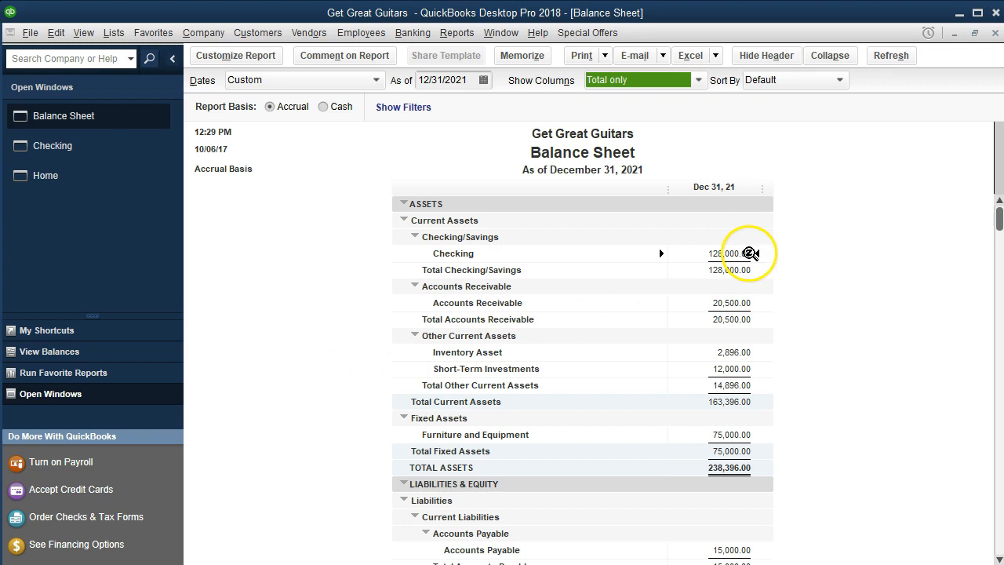
# - Examine the Checking transactions behind the Balance Sheet from 01/01/2021 to 12/31/2021, then close that detail and review the remaining balances
pyautogui.doubleClick(744, 254)
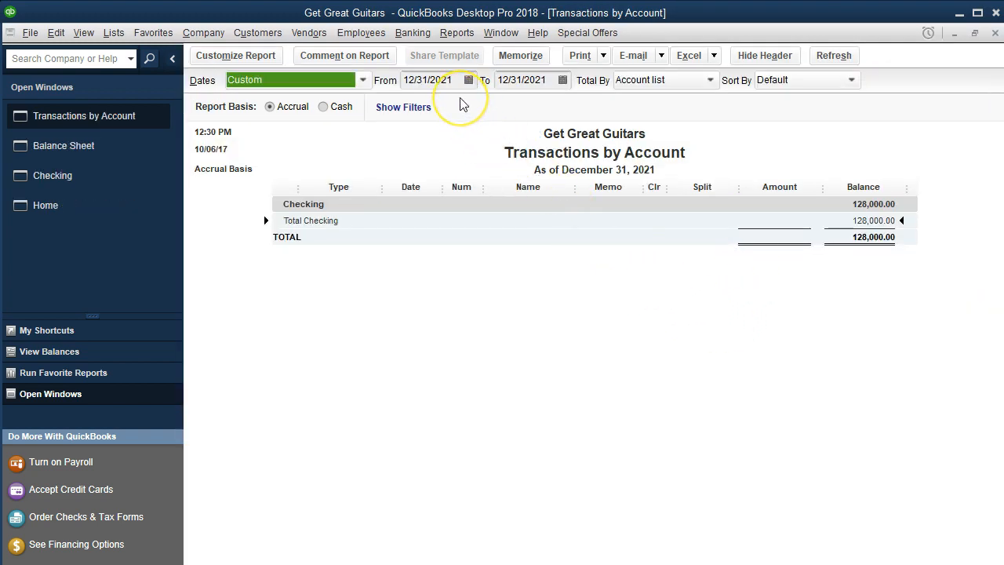
pyautogui.press('Tab')
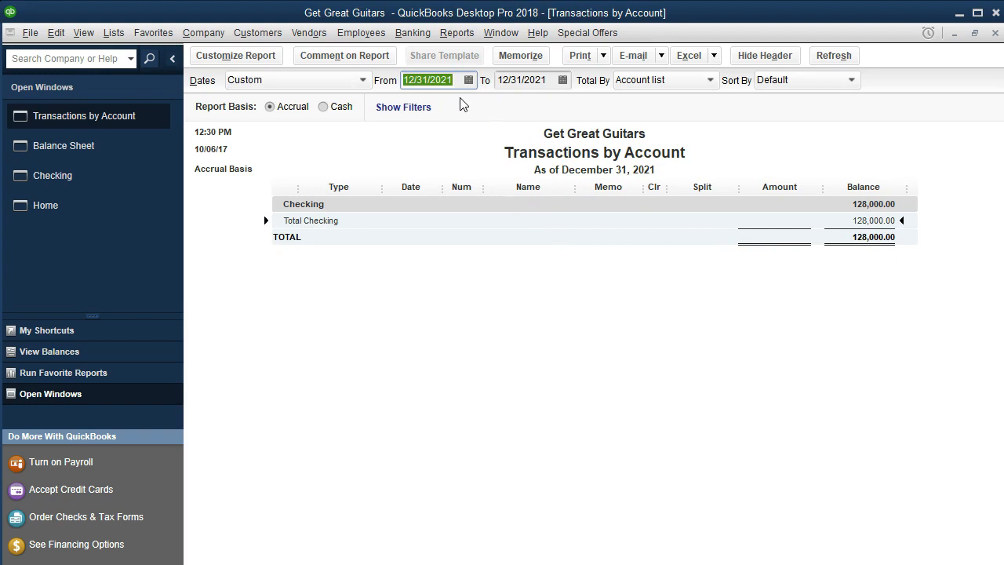
pyautogui.write('010121')
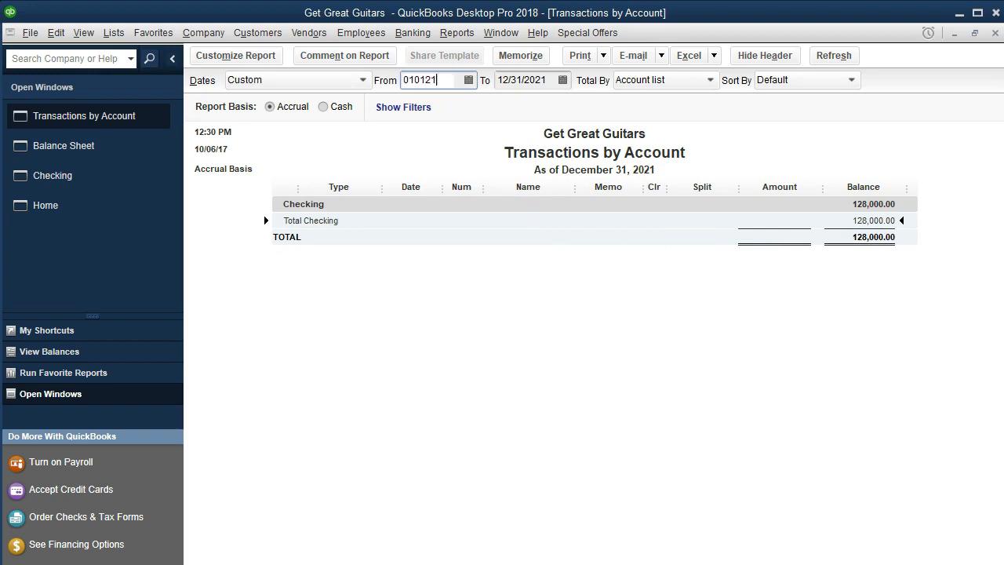
pyautogui.press('Tab')
pyautogui.press('Tab')
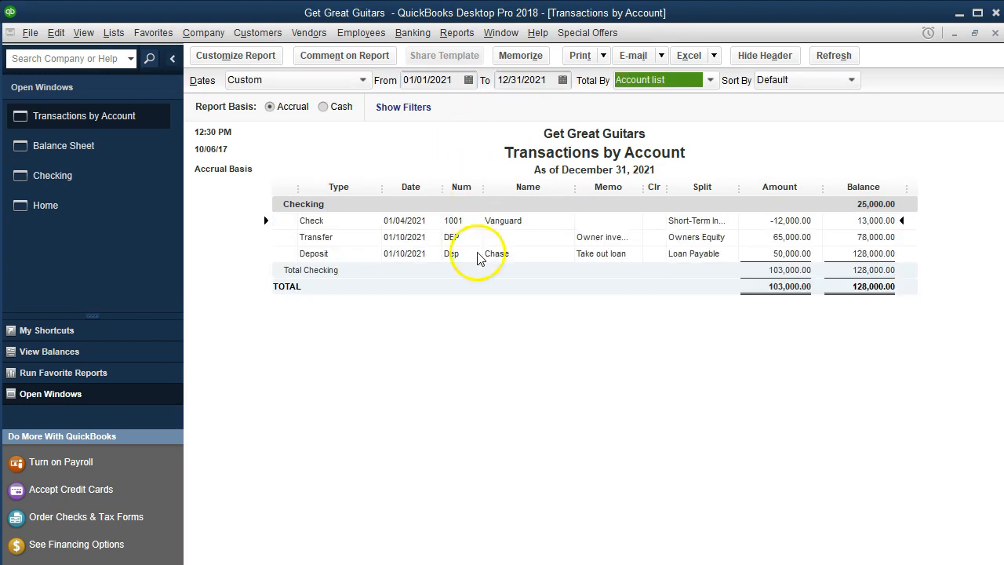
pyautogui.press('Tab')
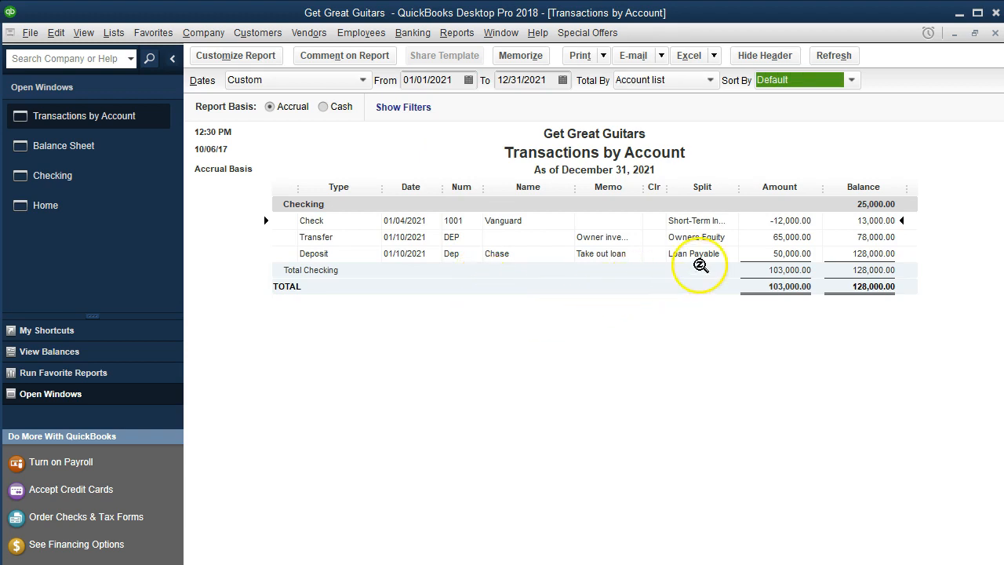
pyautogui.click(788, 233)
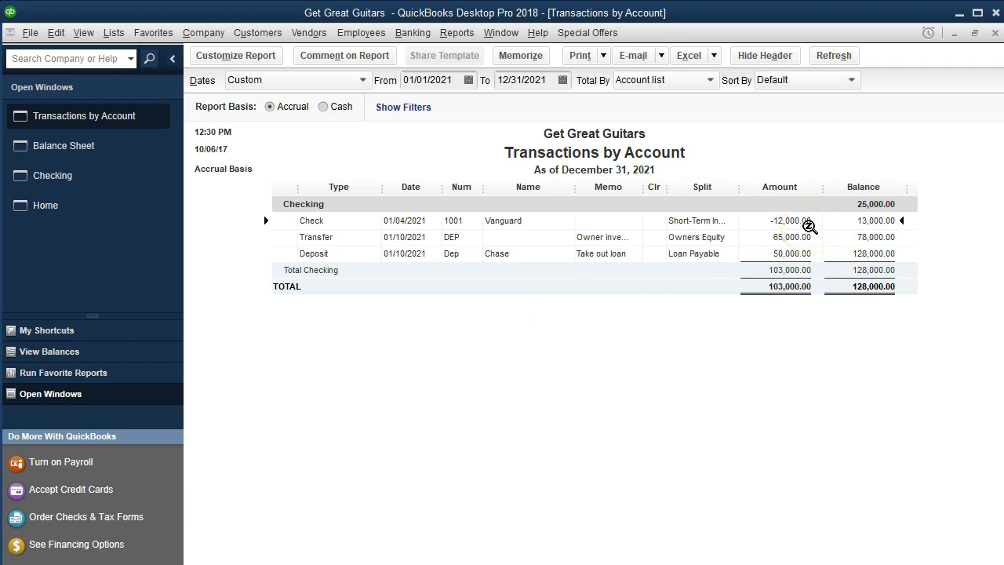
pyautogui.click(994, 33)
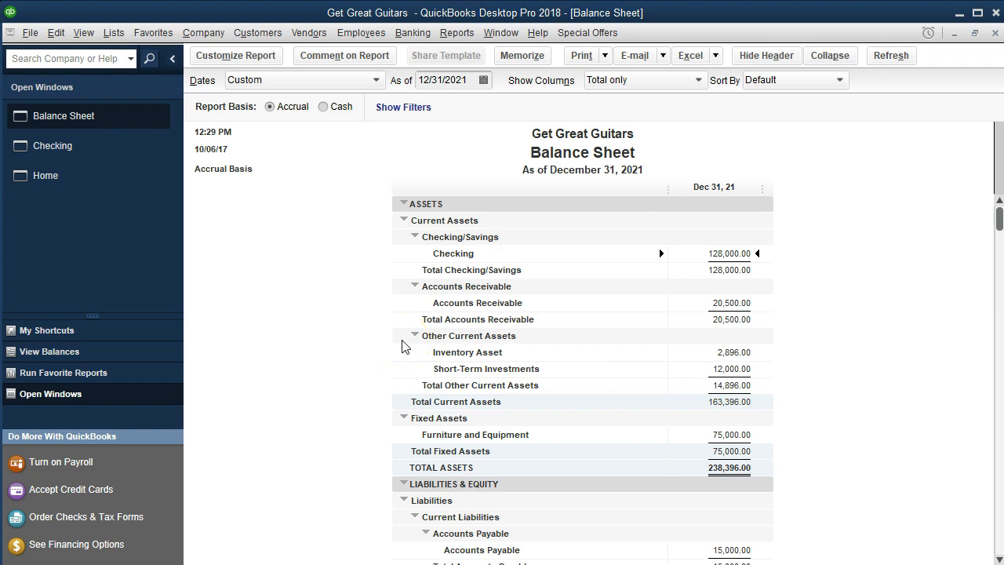
pyautogui.scroll(-1, 401, 346)
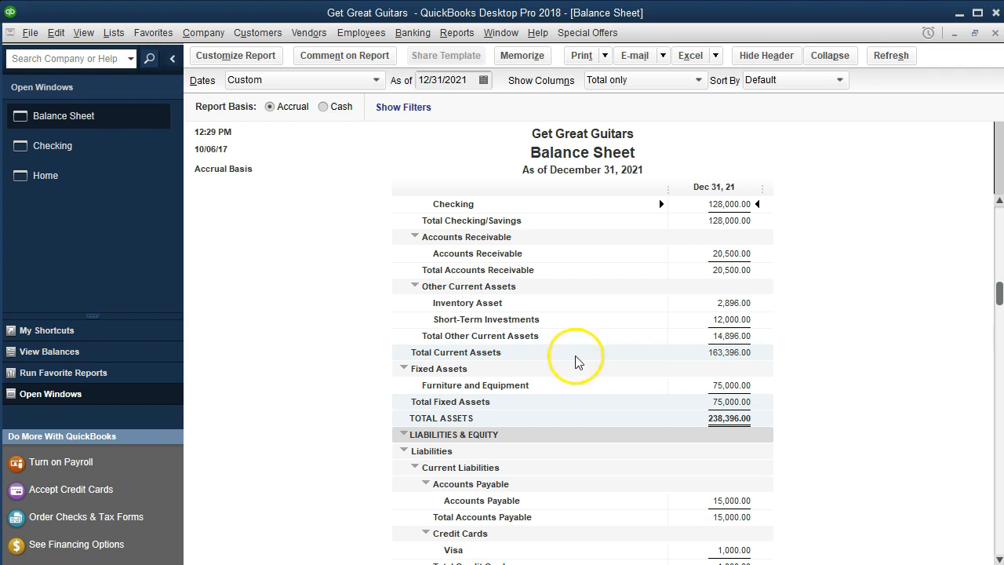
# - Look at the check-writing options reachable from the home page and return to the Checking register
pyautogui.click(85, 155)
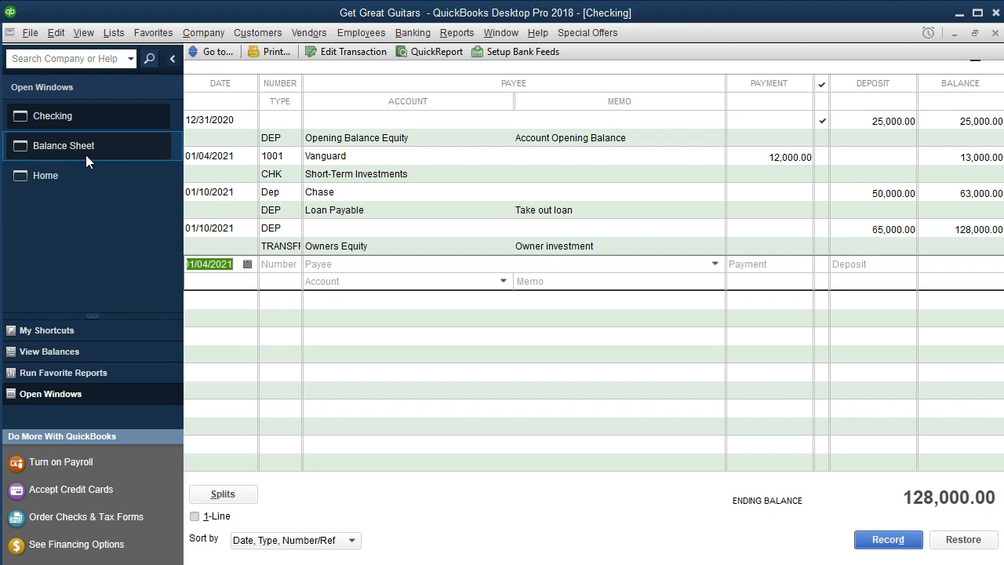
pyautogui.click(76, 173)
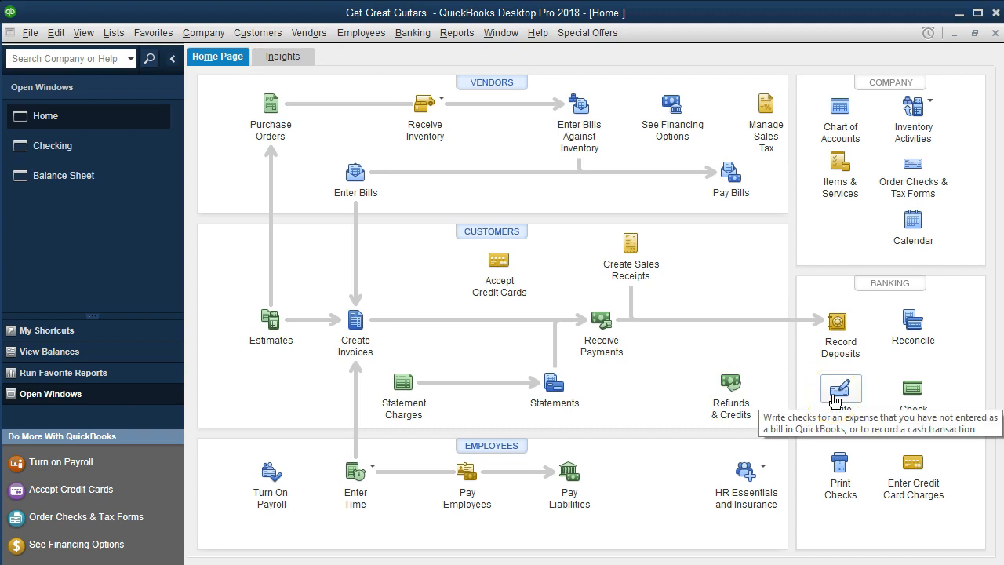
pyautogui.click(412, 33)
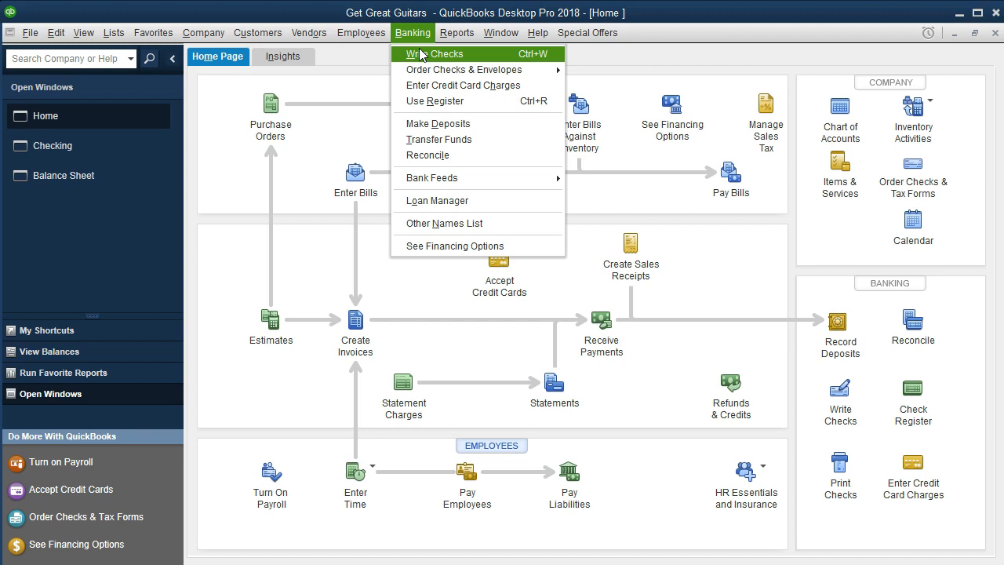
pyautogui.click(206, 181)
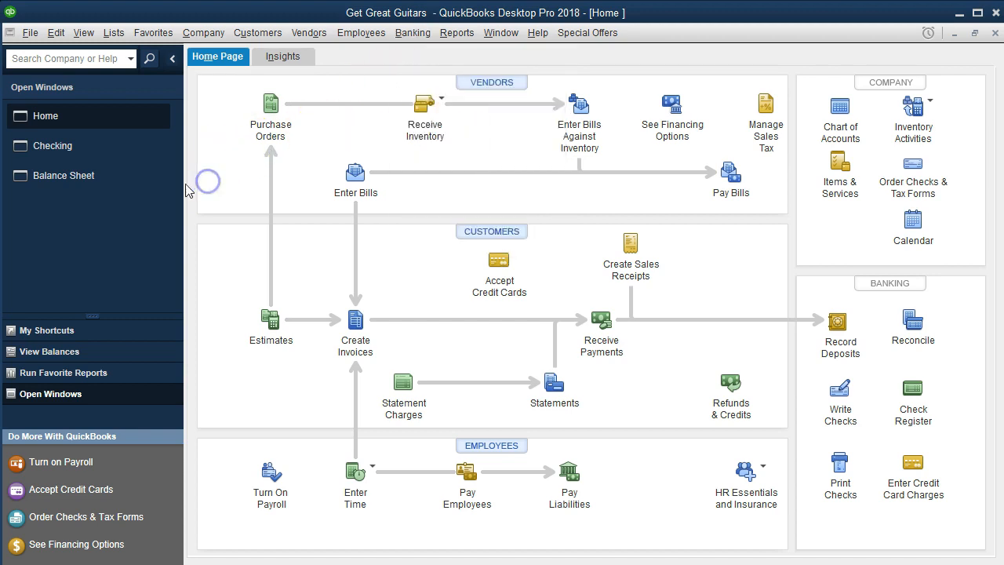
pyautogui.click(98, 154)
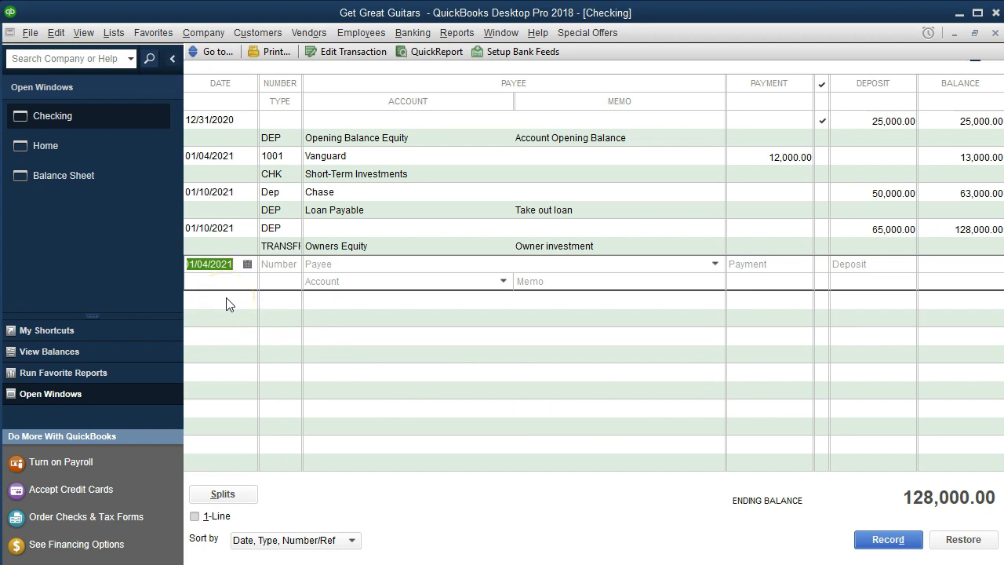
# - Date the next Checking register entry 01/09/2021 and accept check number 1002
pyautogui.press('+')
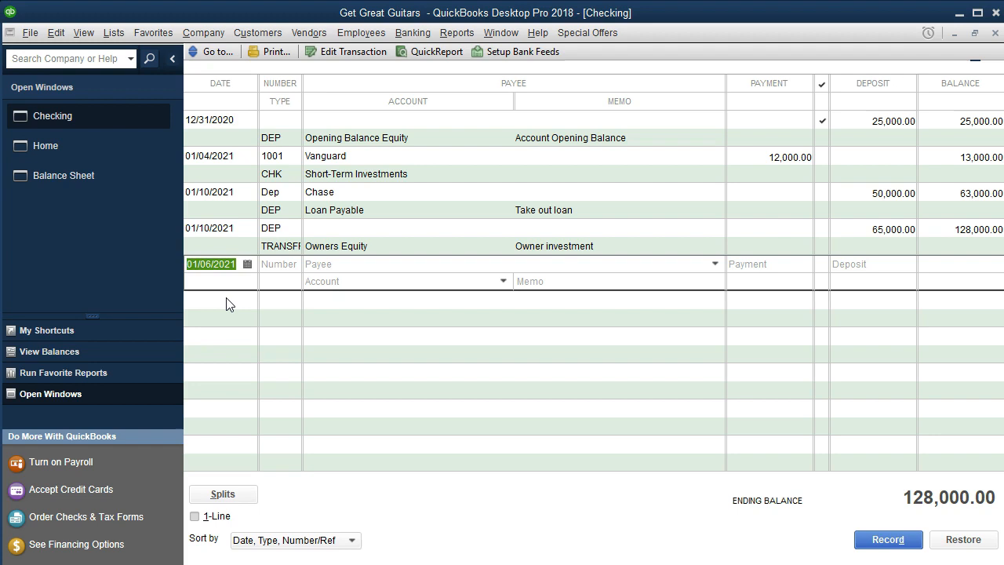
pyautogui.press('+')
pyautogui.press('+')
pyautogui.press('Tab')
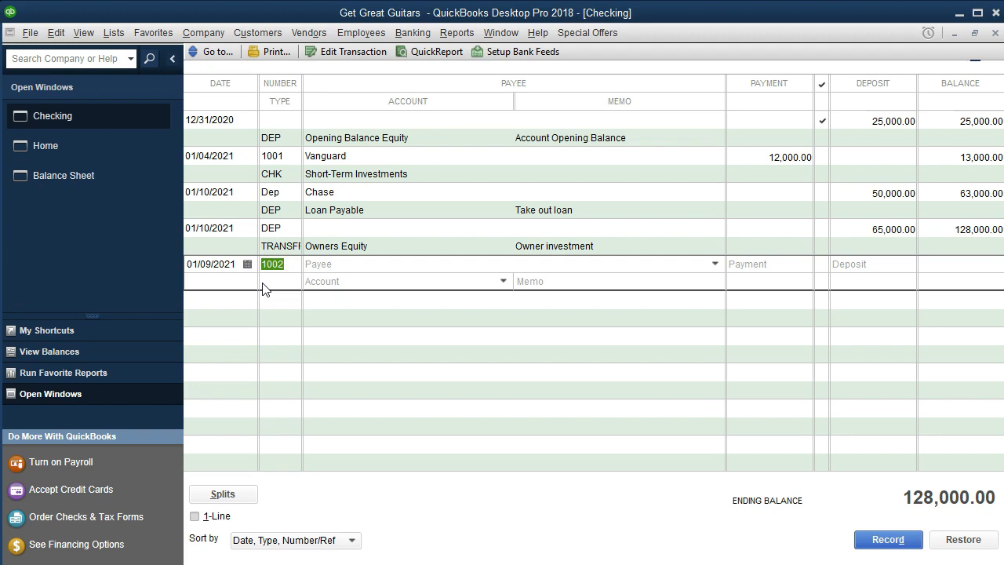
pyautogui.press('Tab')
# - Enter Office Depot as the payee of check 1002 and quick-add it to the name list as a vendor
pyautogui.write('Office Depot')
pyautogui.press('Tab')
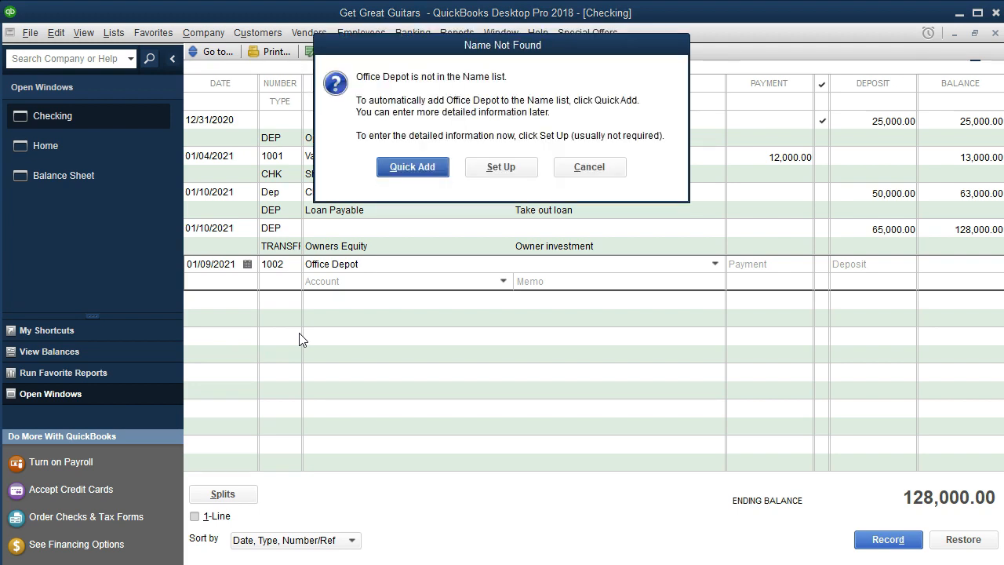
pyautogui.click(430, 168)
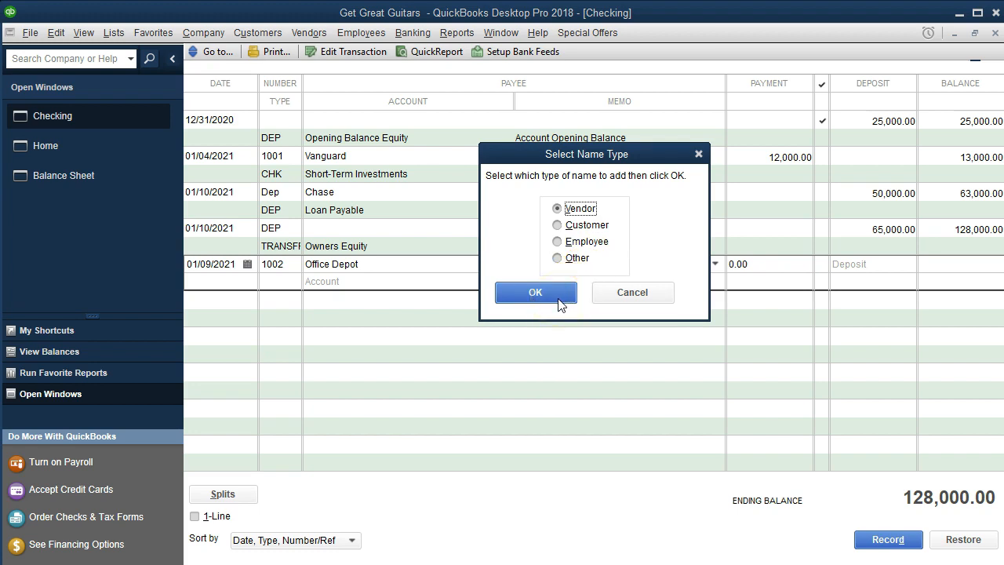
pyautogui.click(535, 292)
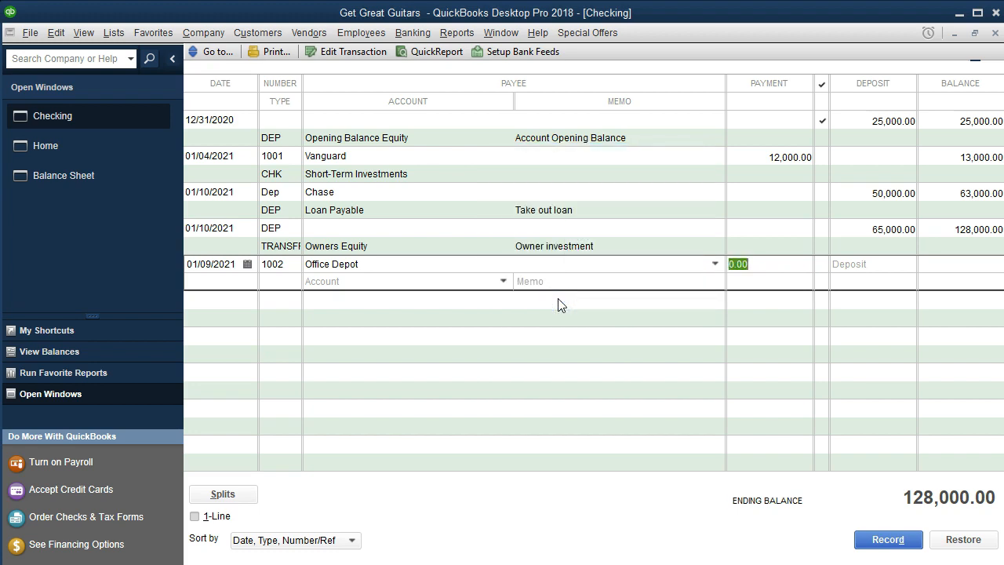
# - Set the Office Depot payment to 16,000, assign it to the Furniture and Equipment account, and record the check
pyautogui.click(566, 345)
pyautogui.write('16000')
pyautogui.press('Tab')
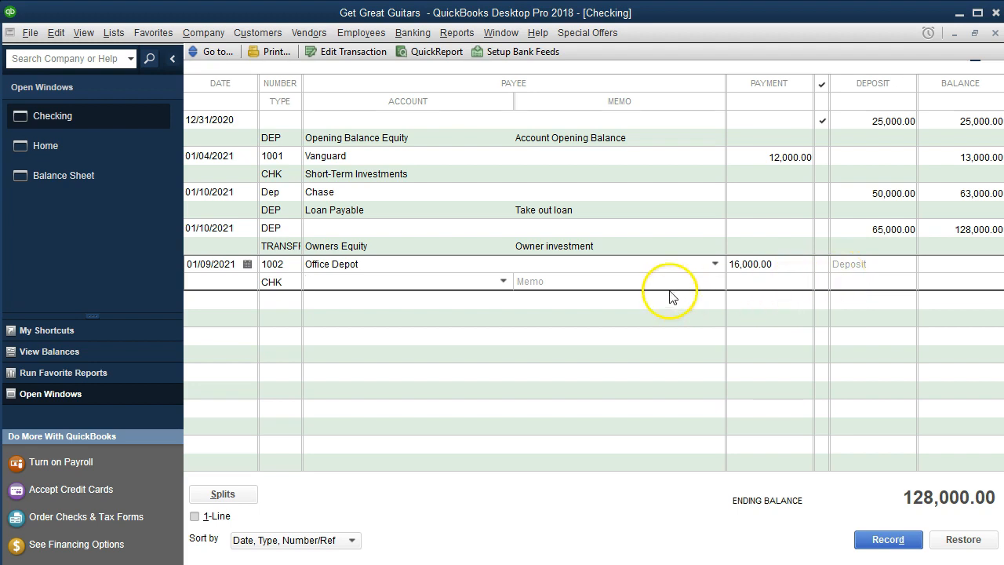
pyautogui.click(415, 288)
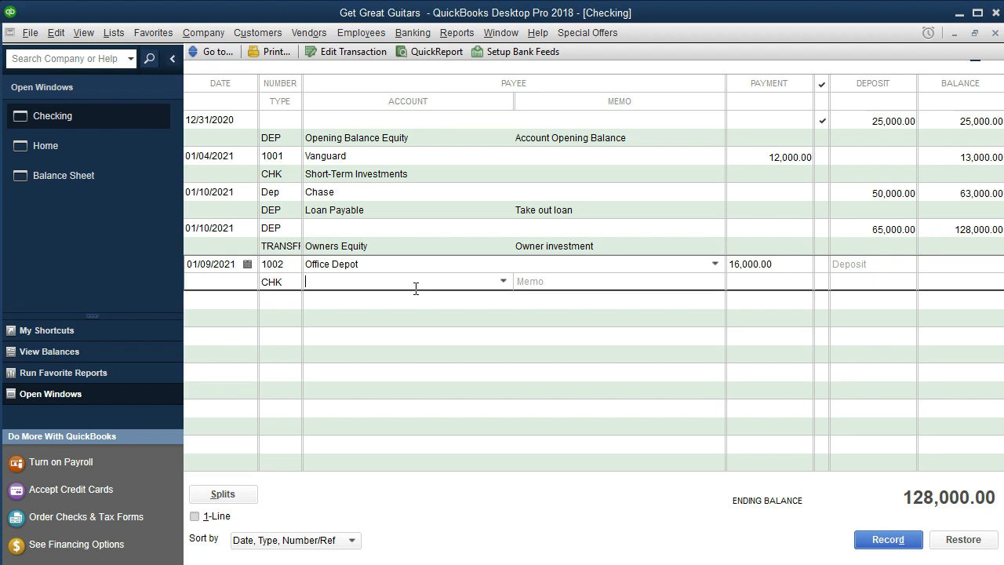
pyautogui.write('Furniture and Equipment')
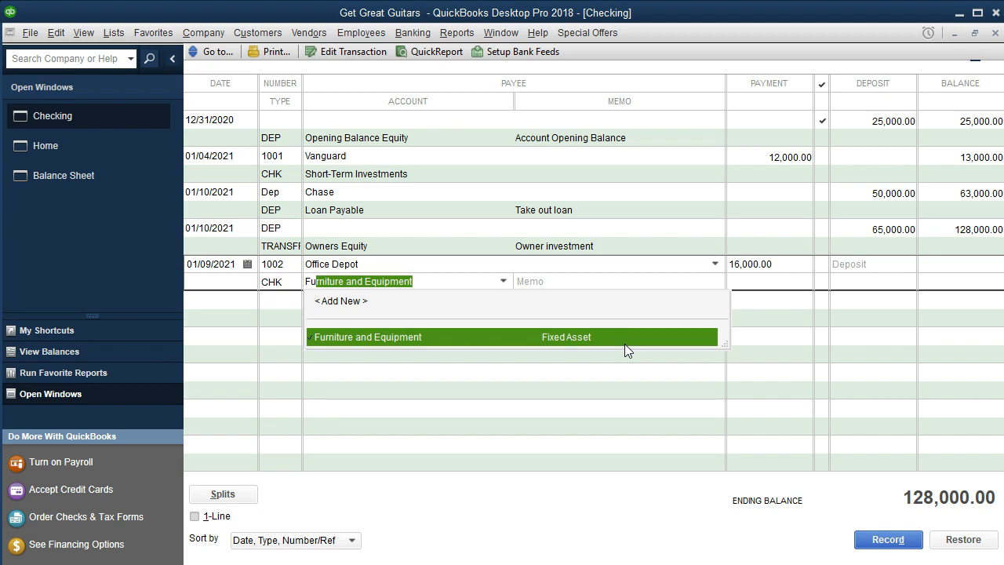
pyautogui.press('Tab')
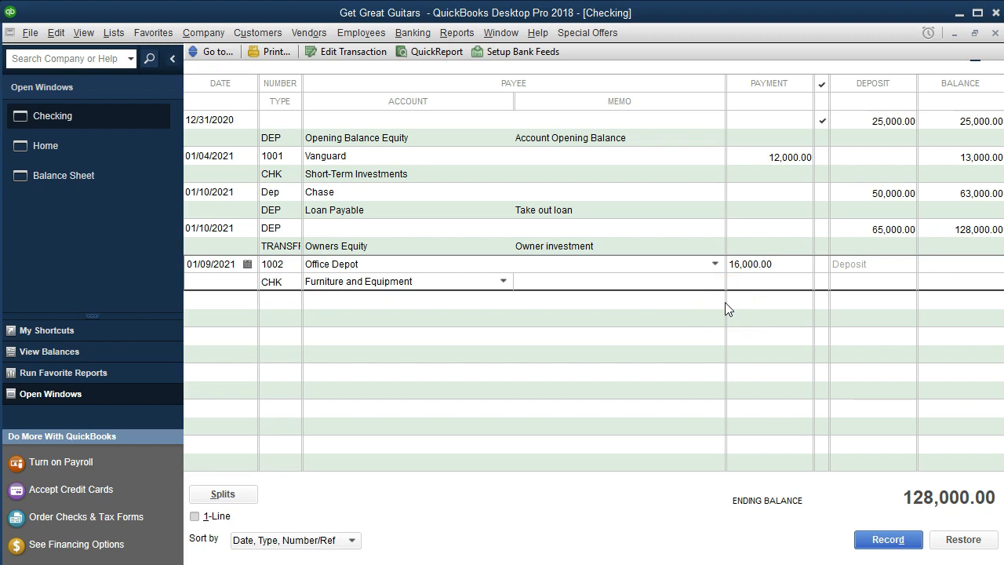
pyautogui.press('Return')
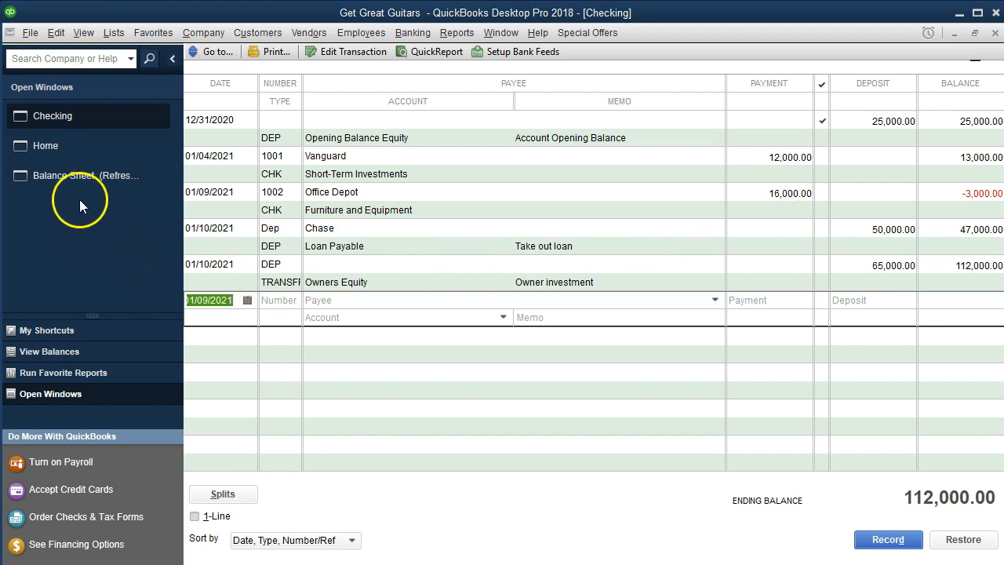
# - On the Balance Sheet, examine the Checking transactions from 01/01/2021 to 12/31/2021 and the Office Depot check behind them, then close both
pyautogui.click(124, 182)
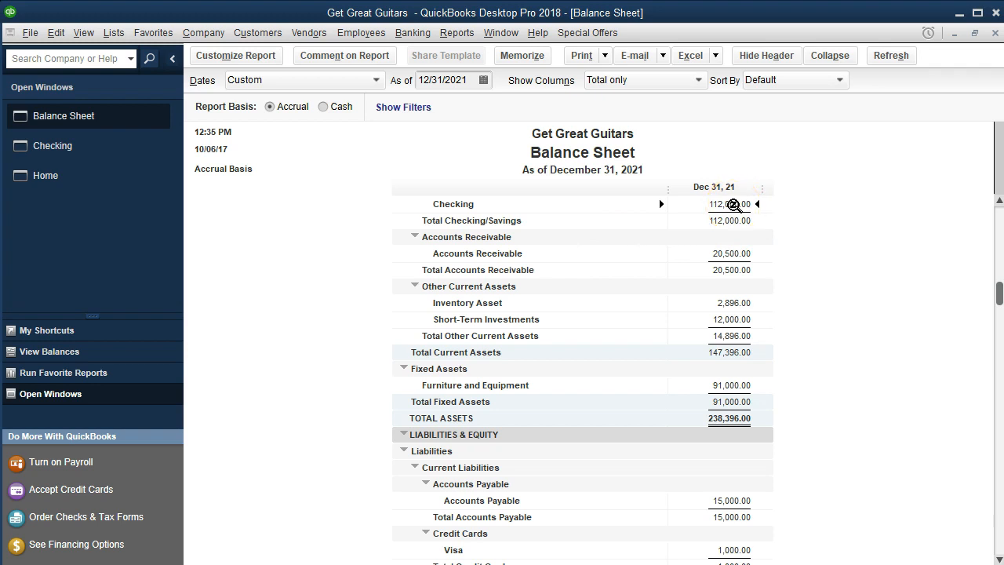
pyautogui.doubleClick(737, 205)
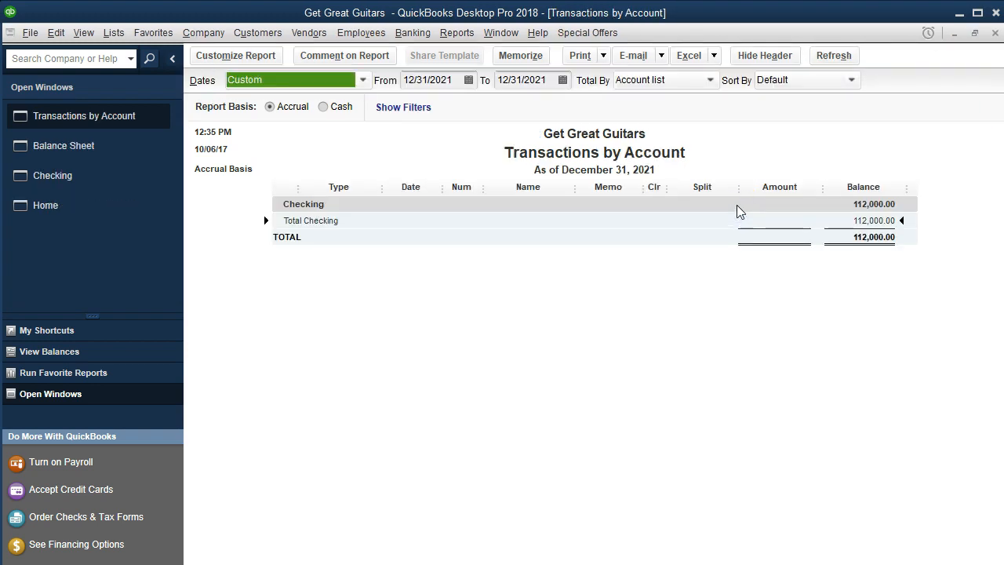
pyautogui.write('010121')
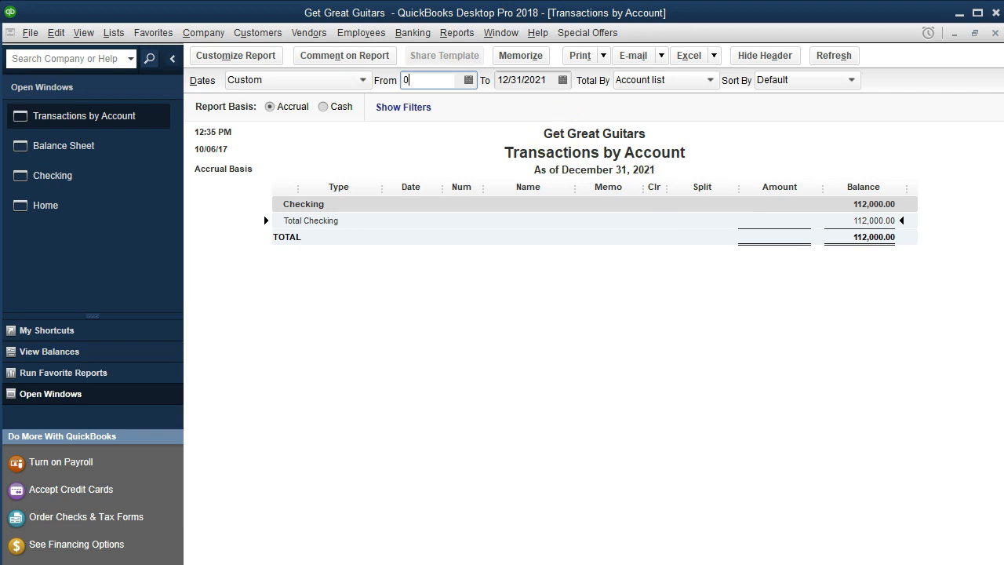
pyautogui.press('Tab')
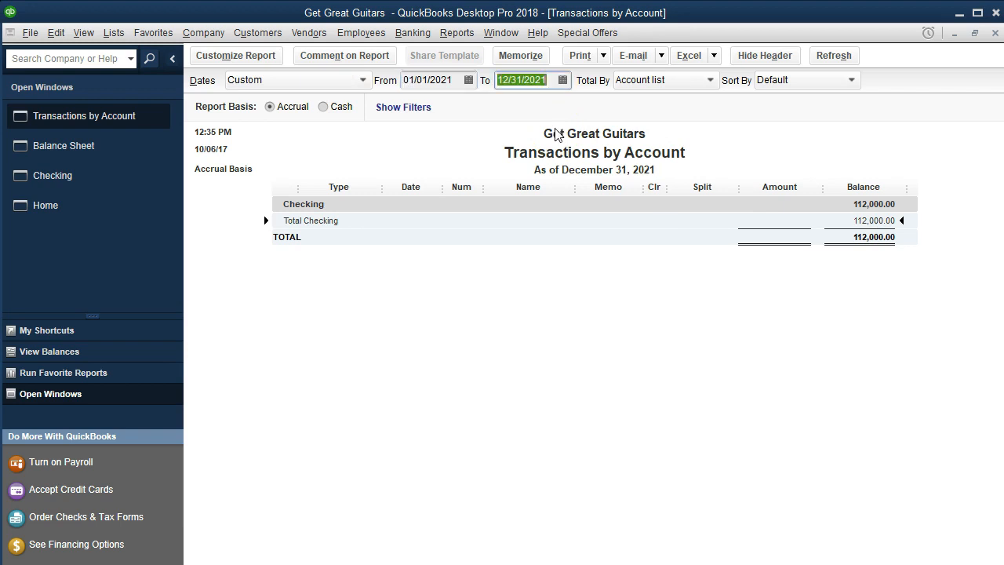
pyautogui.press('Tab')
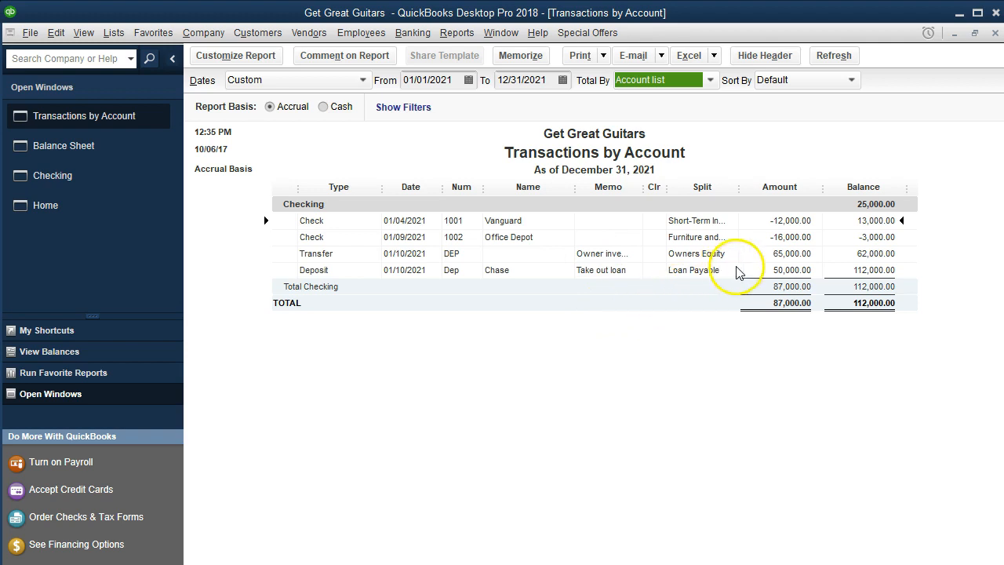
pyautogui.click(787, 235)
pyautogui.click(816, 270)
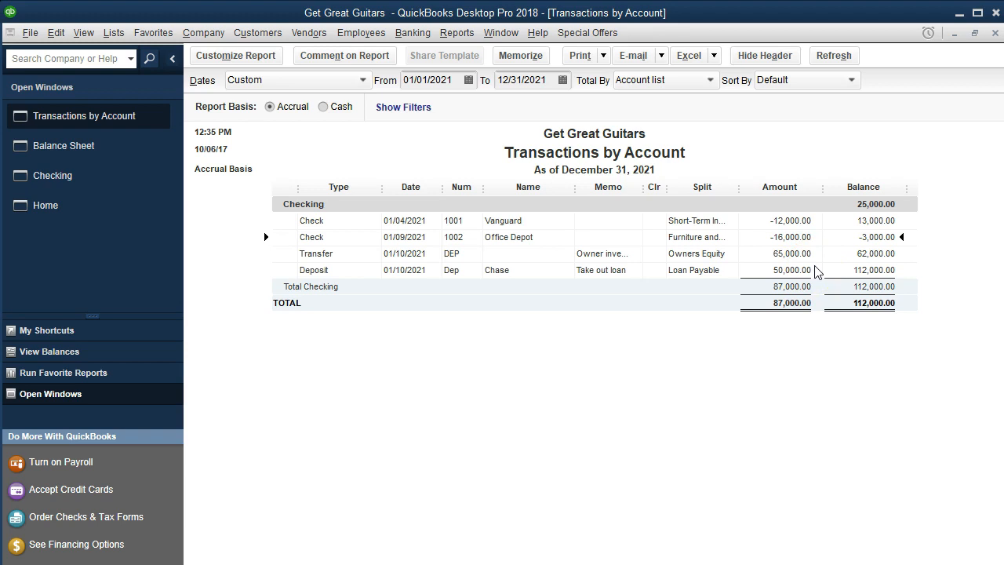
pyautogui.click(795, 237)
pyautogui.doubleClick(795, 237)
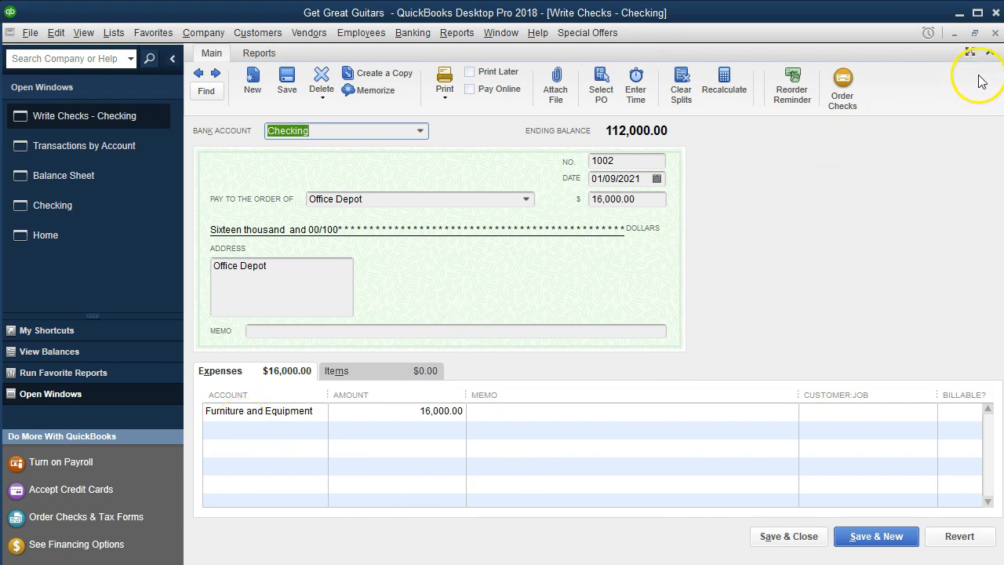
pyautogui.click(994, 34)
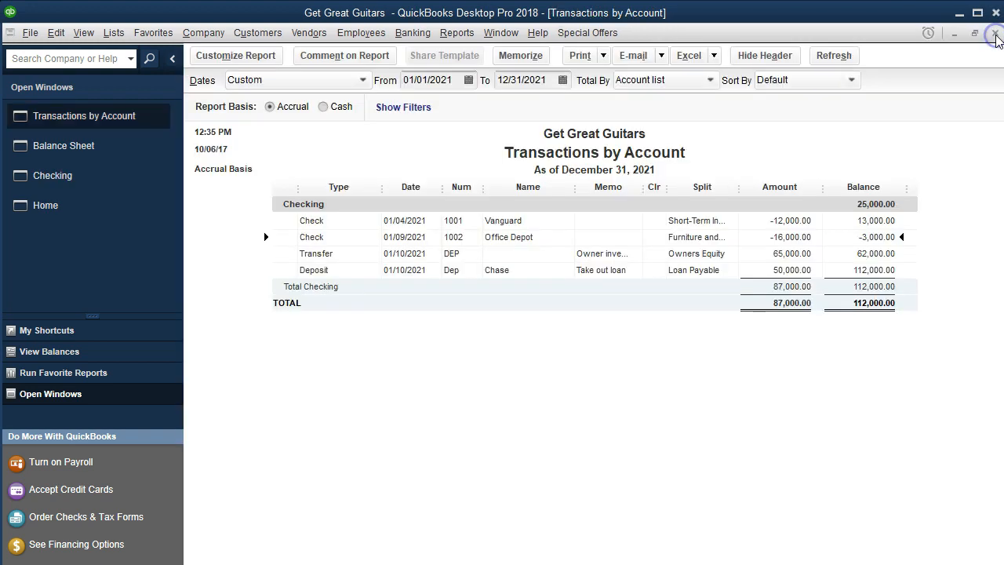
pyautogui.click(994, 34)
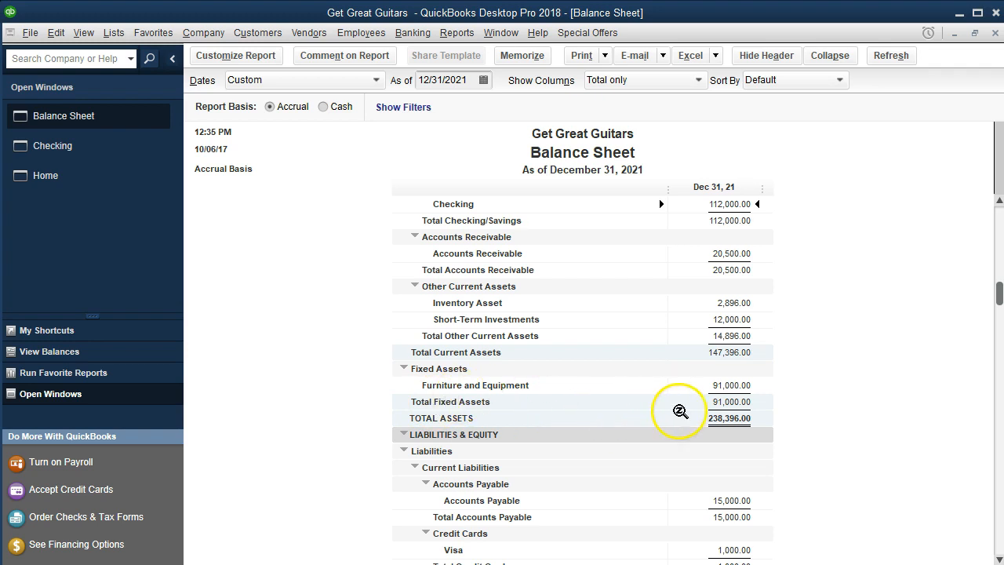
# - Examine the Furniture and Equipment transactions from 01/01/2021 to 12/31/2021 and their source check, then return to the Balance Sheet
pyautogui.doubleClick(728, 384)
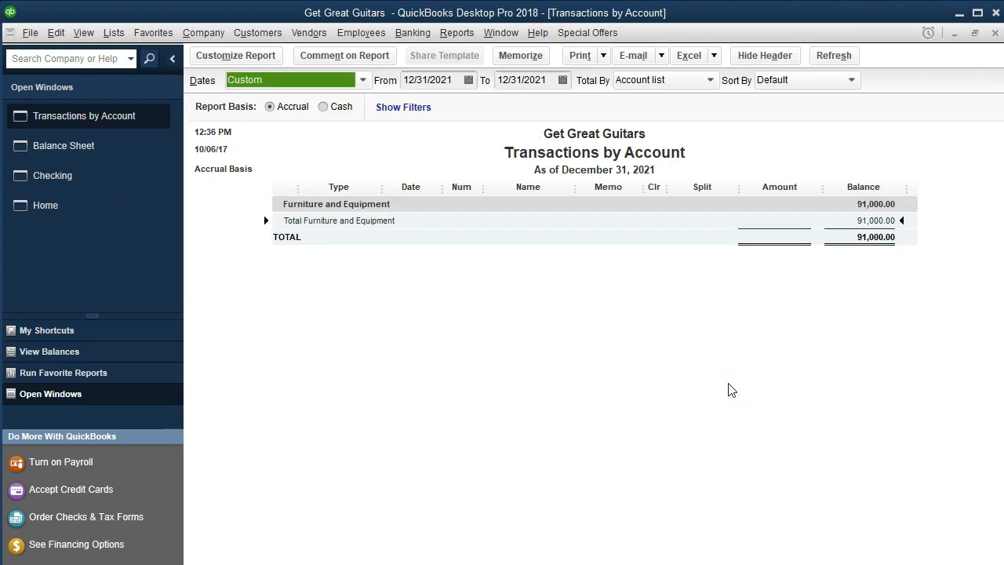
pyautogui.press('Tab')
pyautogui.write('010121')
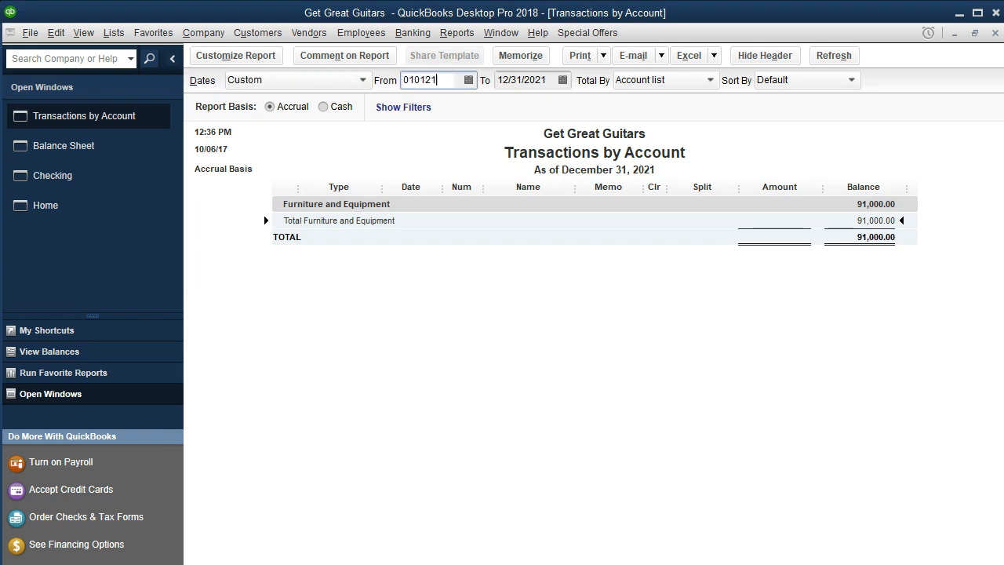
pyautogui.press('Tab')
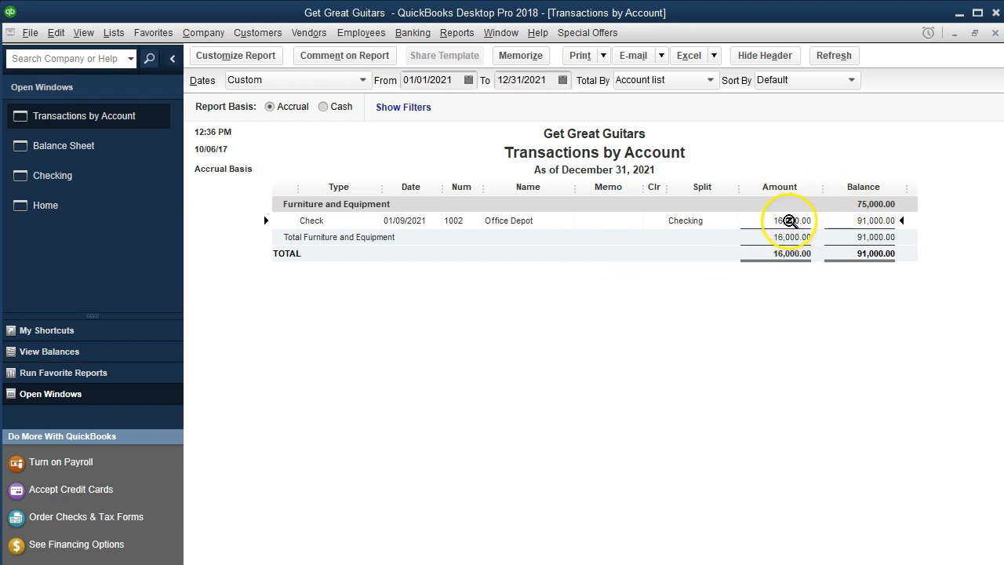
pyautogui.doubleClick(789, 218)
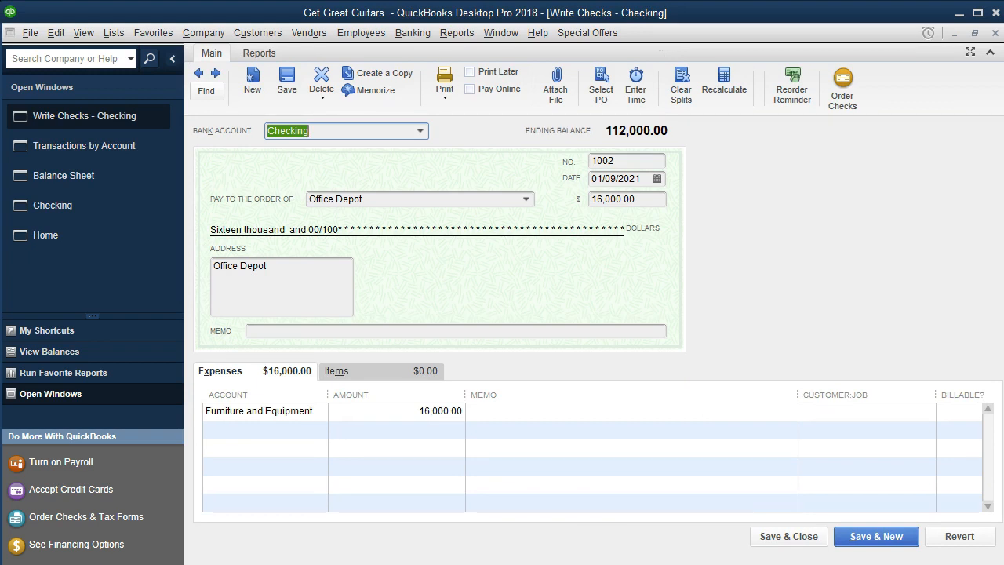
pyautogui.click(993, 34)
pyautogui.click(993, 34)
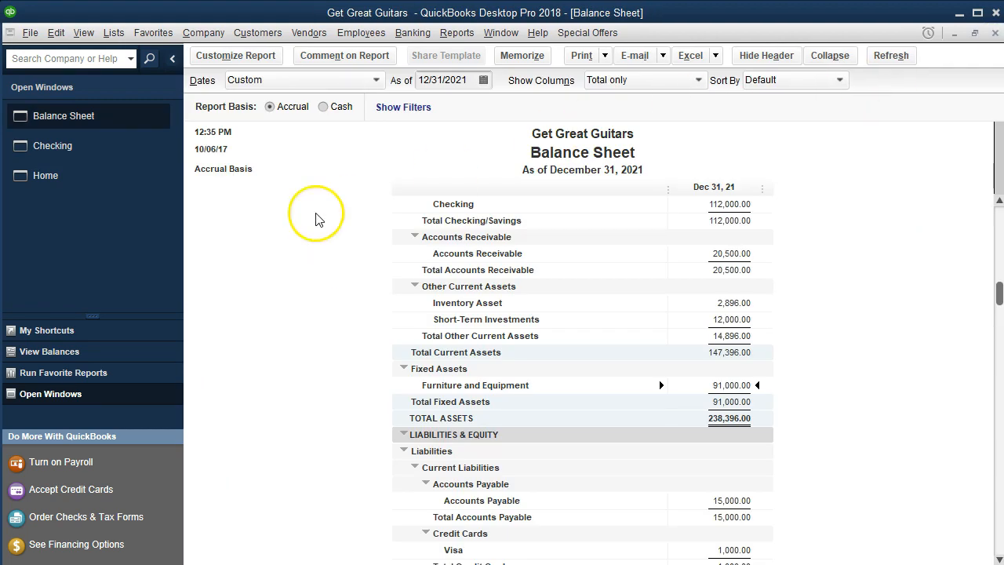
# - Return to the Checking register, date the next entry 01/11/2021, and accept check number 1003
pyautogui.click(63, 146)
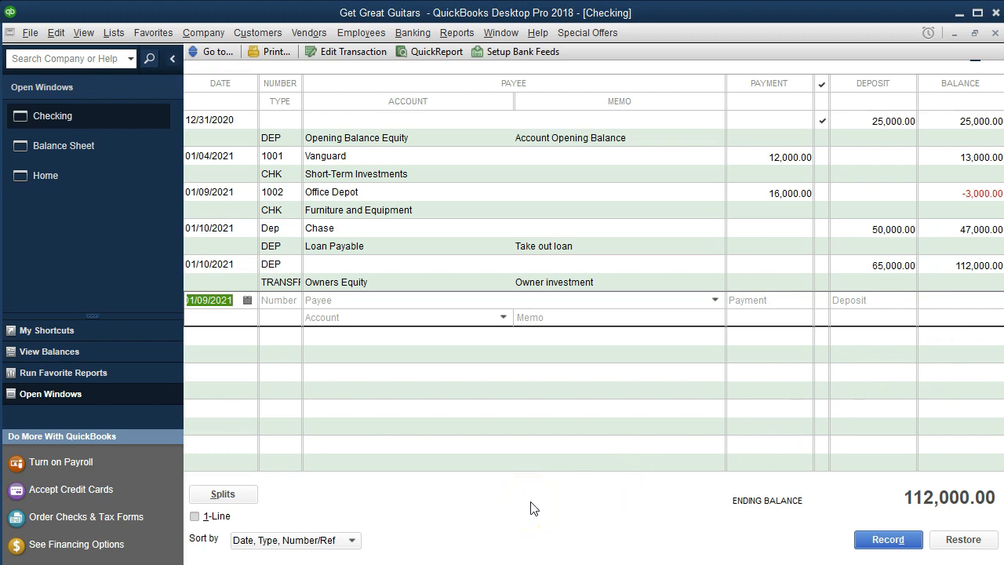
pyautogui.press('+')
pyautogui.press('+')
pyautogui.press('Tab')
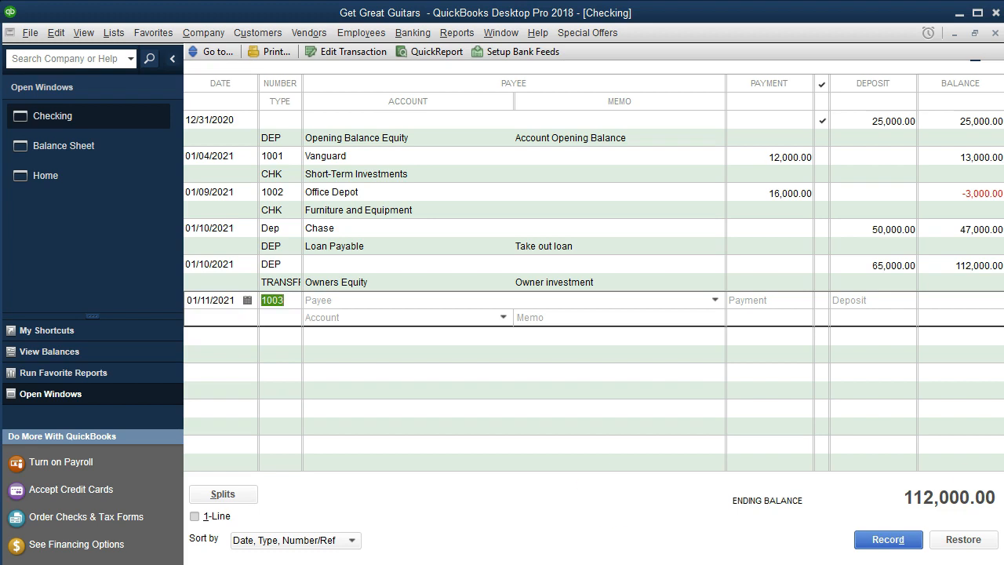
pyautogui.press('Tab')
# - Enter Amazon as the payee of check 1003, quick-add it as a vendor, and set the payment to 7,000
pyautogui.write('Ama')
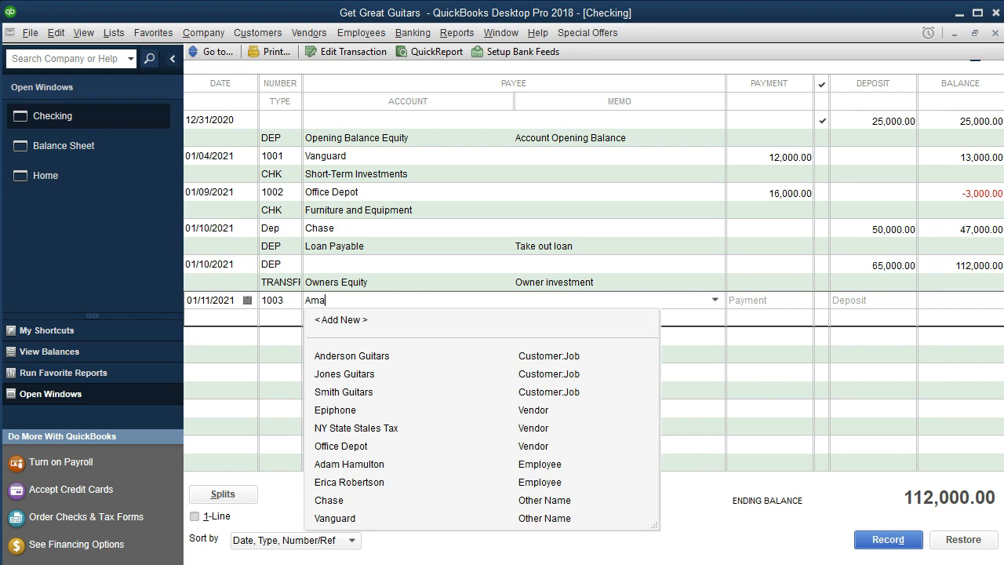
pyautogui.write('zon')
pyautogui.press('Tab')
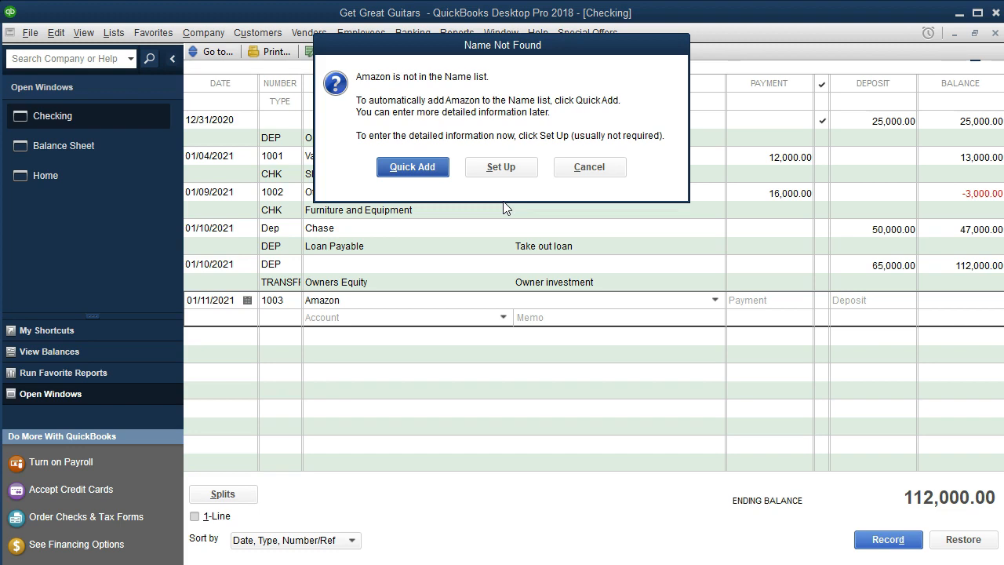
pyautogui.click(415, 167)
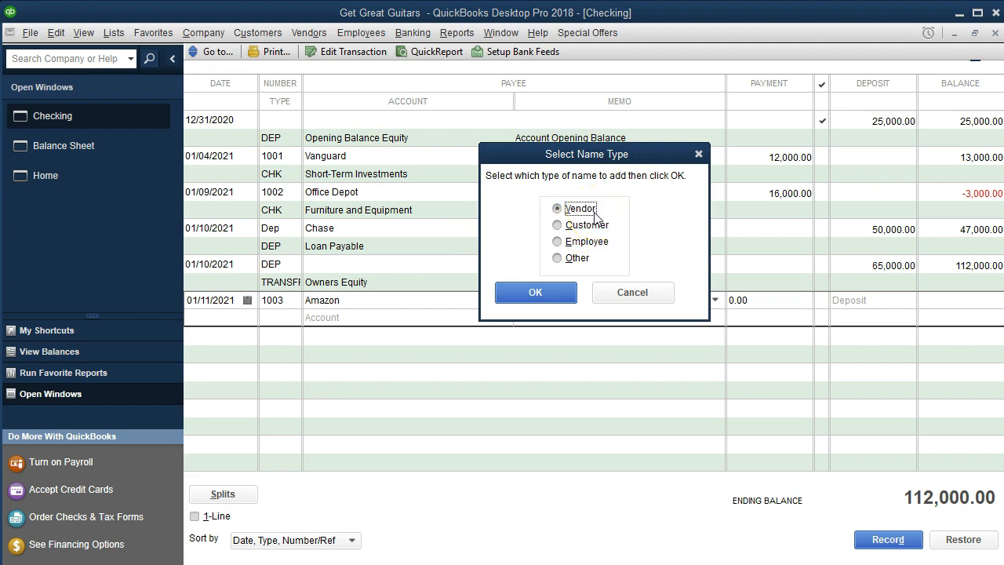
pyautogui.click(552, 296)
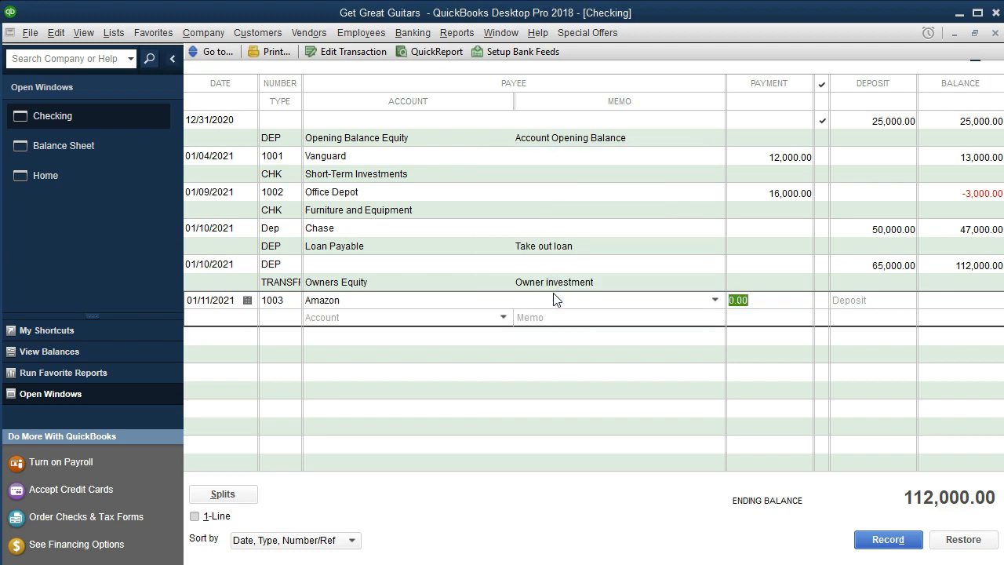
pyautogui.write('7000')
pyautogui.press('Tab')
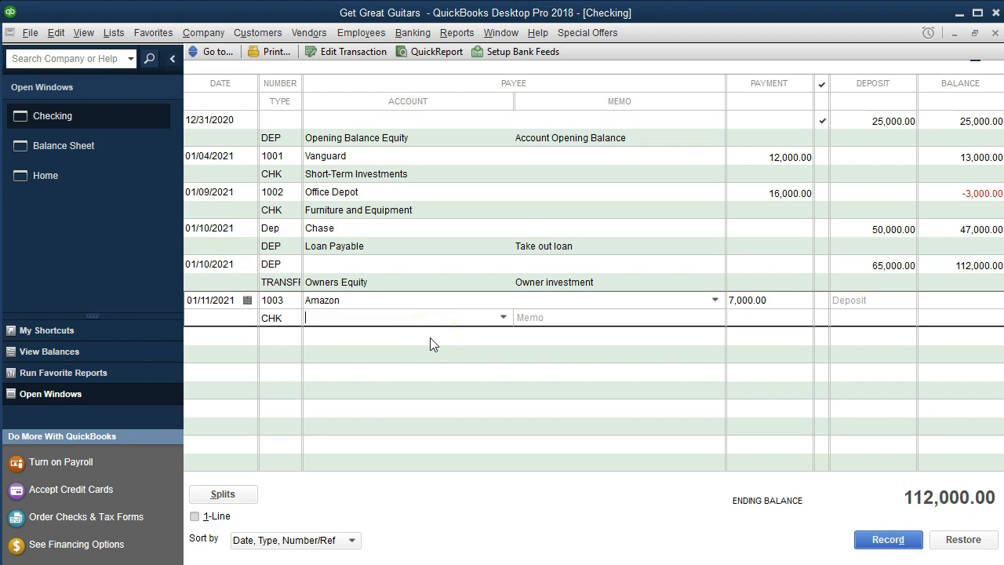
pyautogui.write('F')
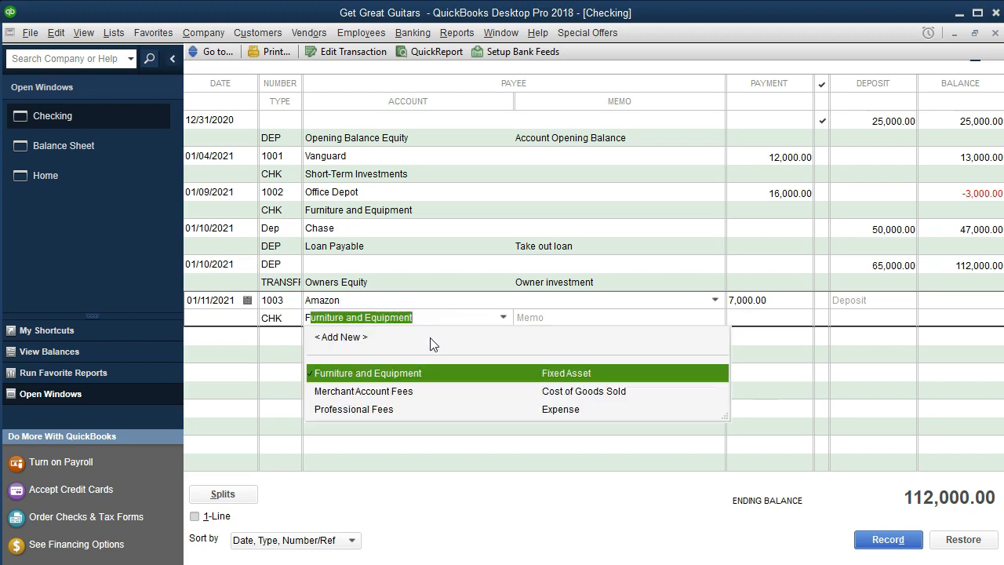
pyautogui.write('u')
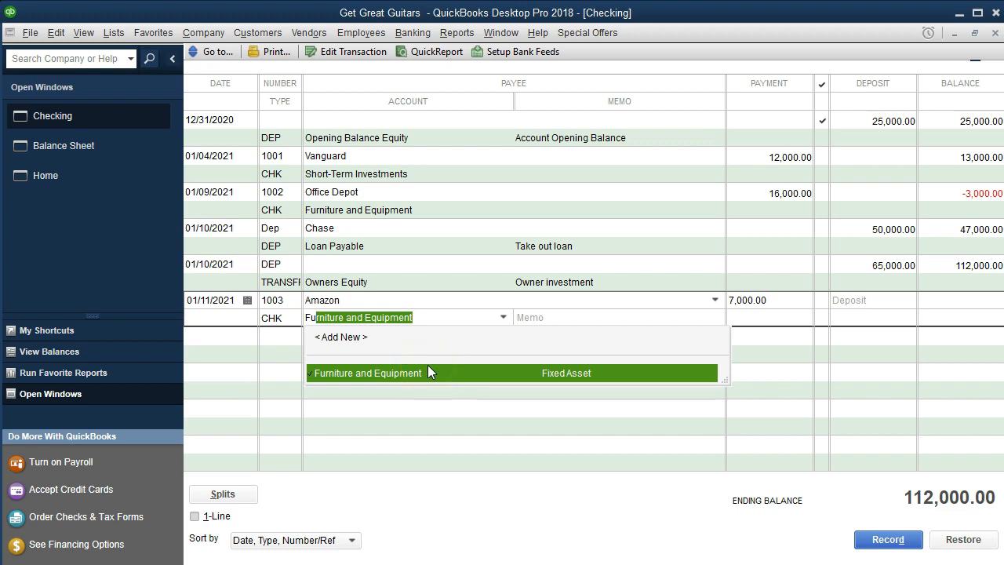
pyautogui.press('BackSpace')
pyautogui.press('BackSpace')
pyautogui.press('BackSpace')
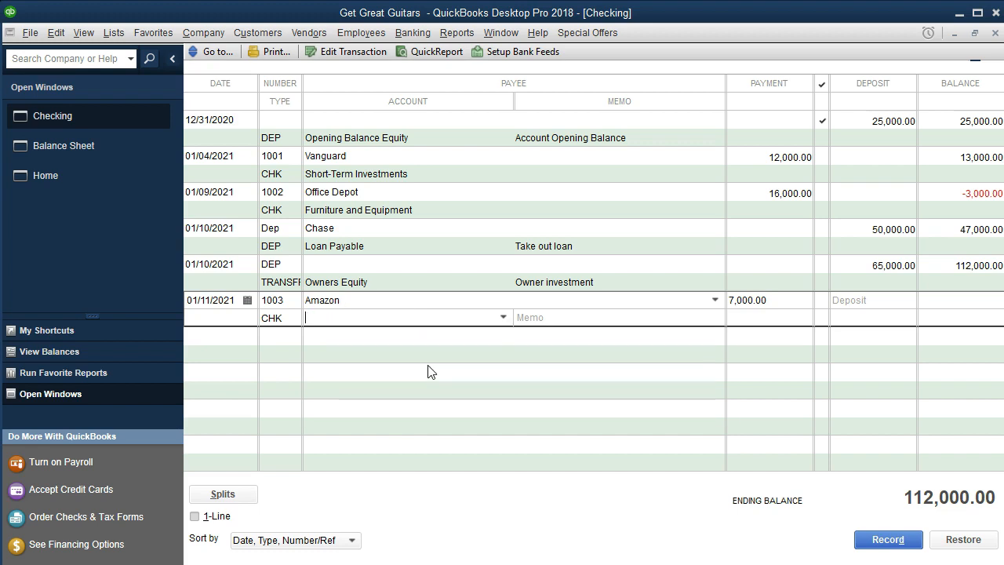
# - Assign check 1003 to the Furniture and Equipment account and record it in the Checking register
pyautogui.click(503, 317)
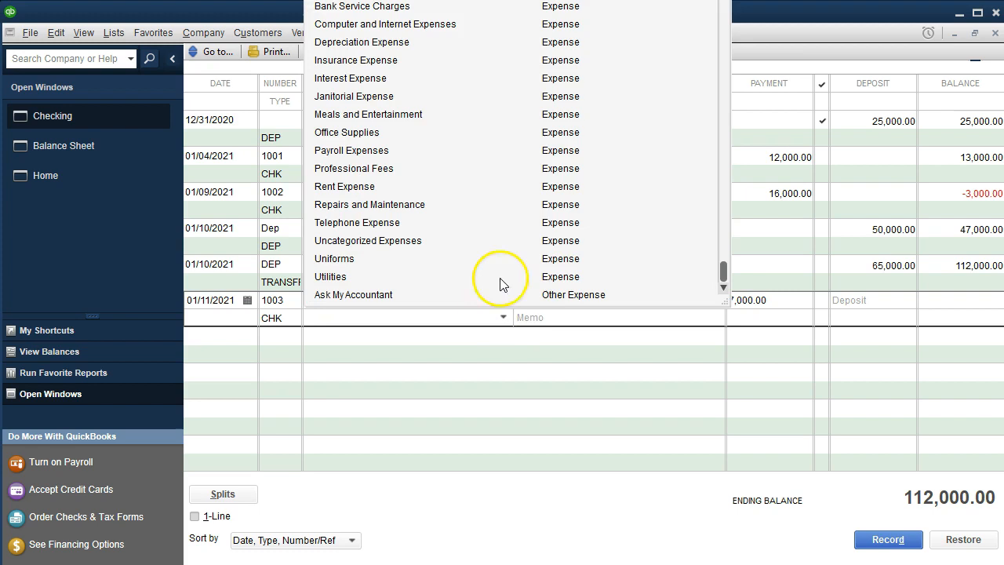
pyautogui.scroll(7, 502, 216)
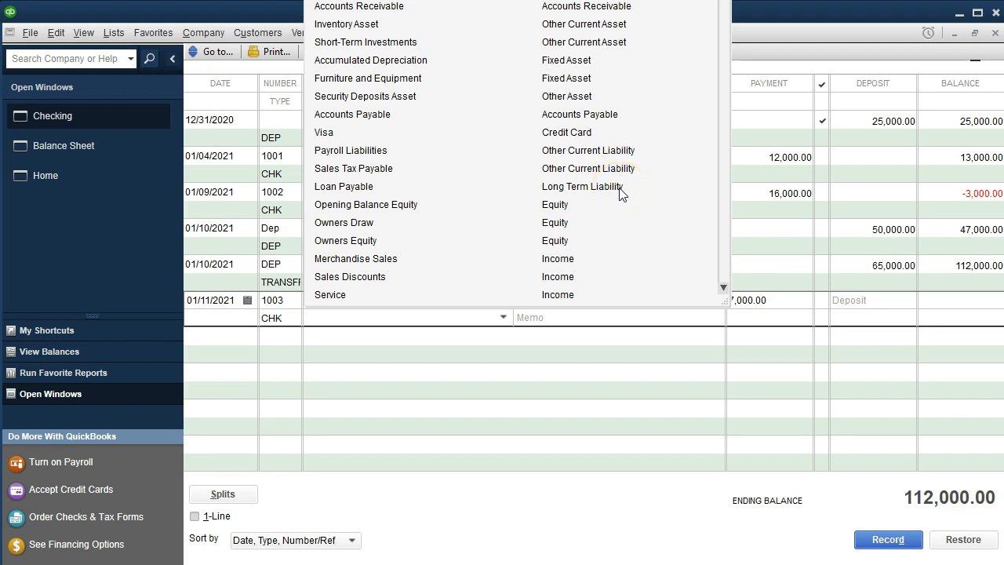
pyautogui.scroll(-1, 619, 193)
pyautogui.scroll(-1, 619, 193)
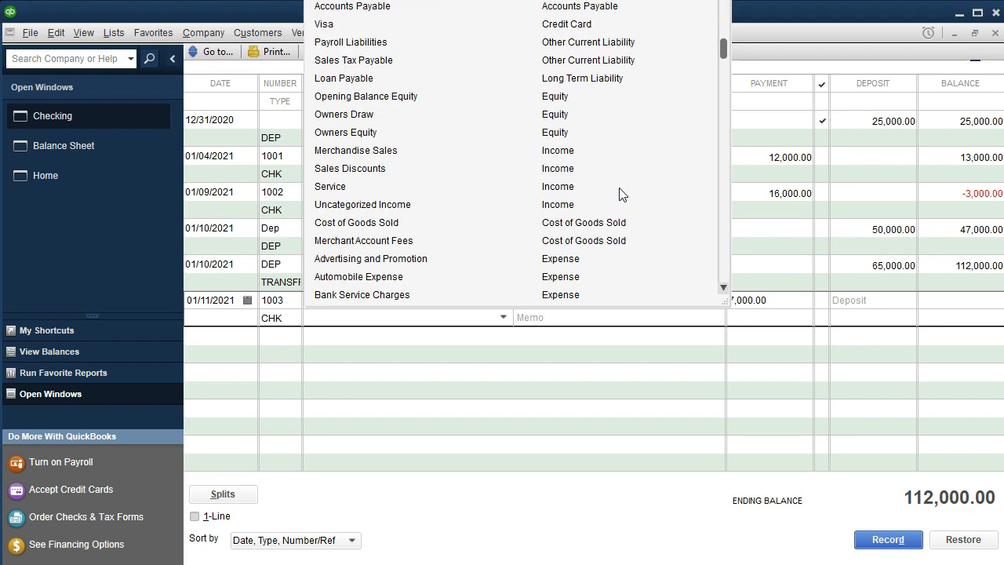
pyautogui.scroll(-1, 619, 194)
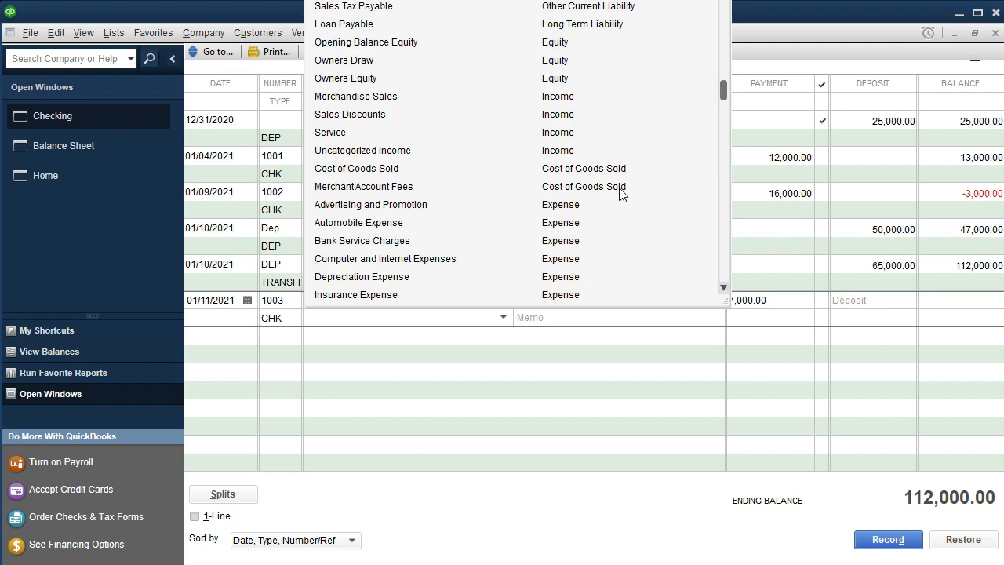
pyautogui.scroll(-2, 631, 185)
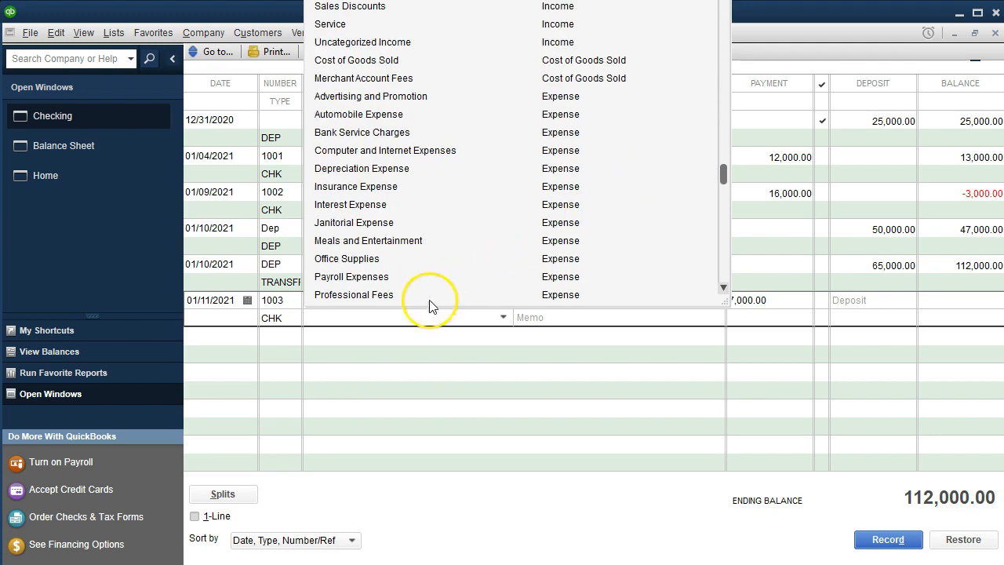
pyautogui.click(379, 320)
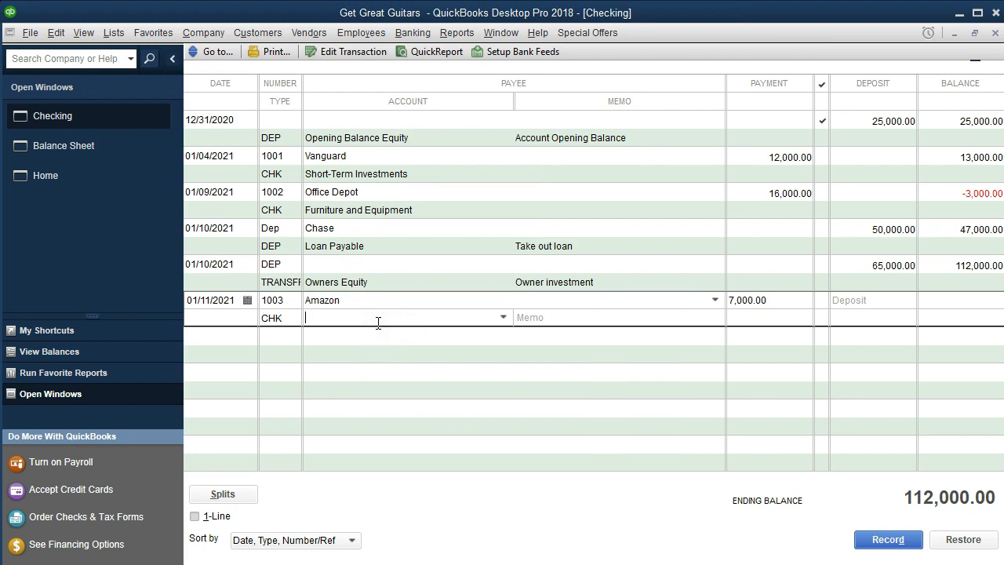
pyautogui.write('Furniture and Equipment')
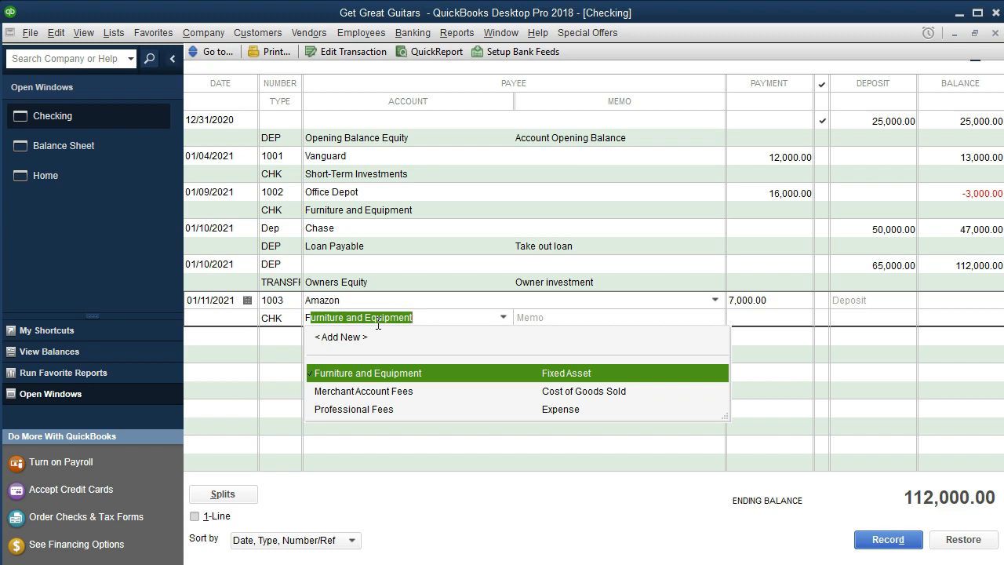
pyautogui.press('Tab')
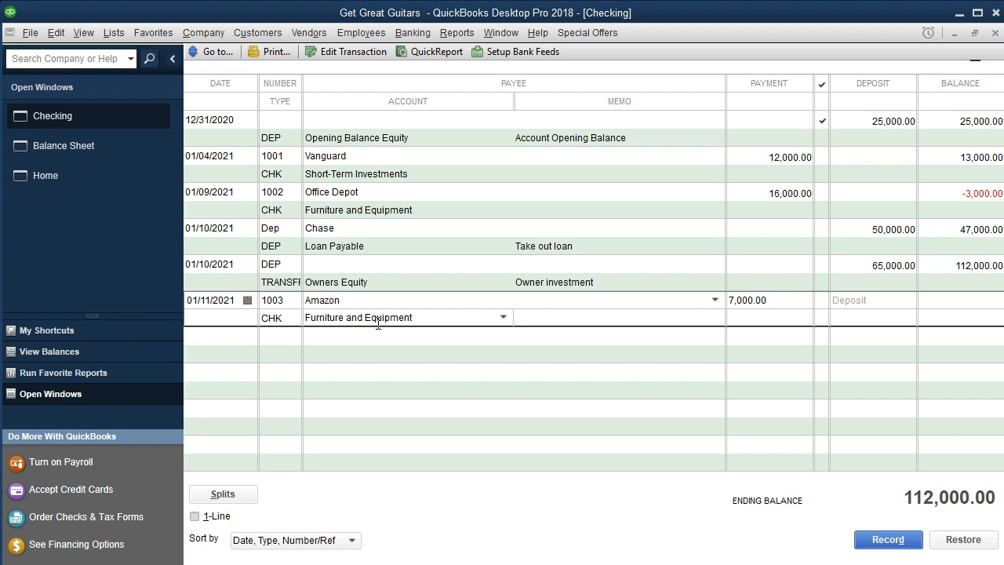
pyautogui.press('Return')
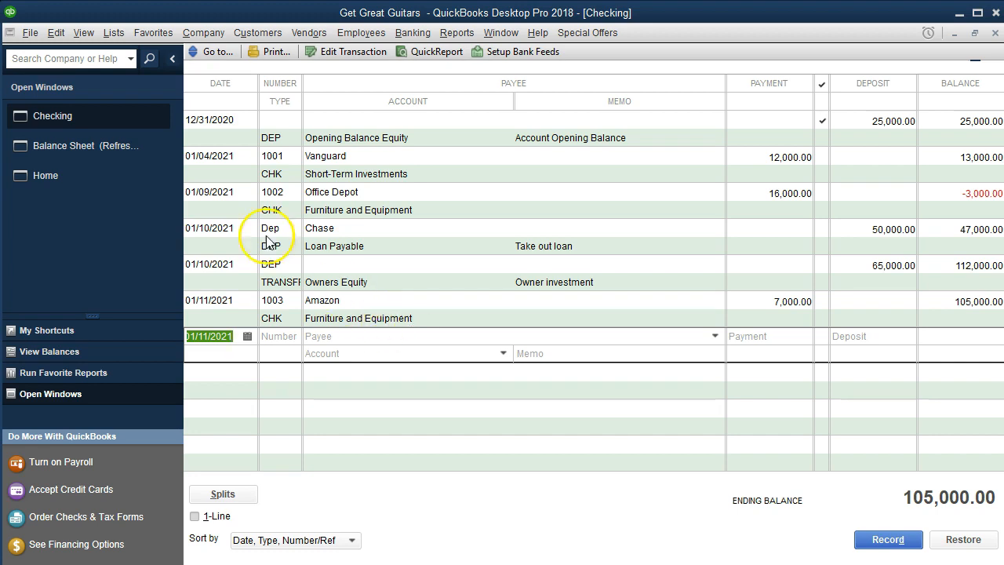
# - Examine the Furniture and Equipment transactions from 01/01/2021 to 12/31/2021 behind the Balance Sheet, then close both reports
pyautogui.click(96, 150)
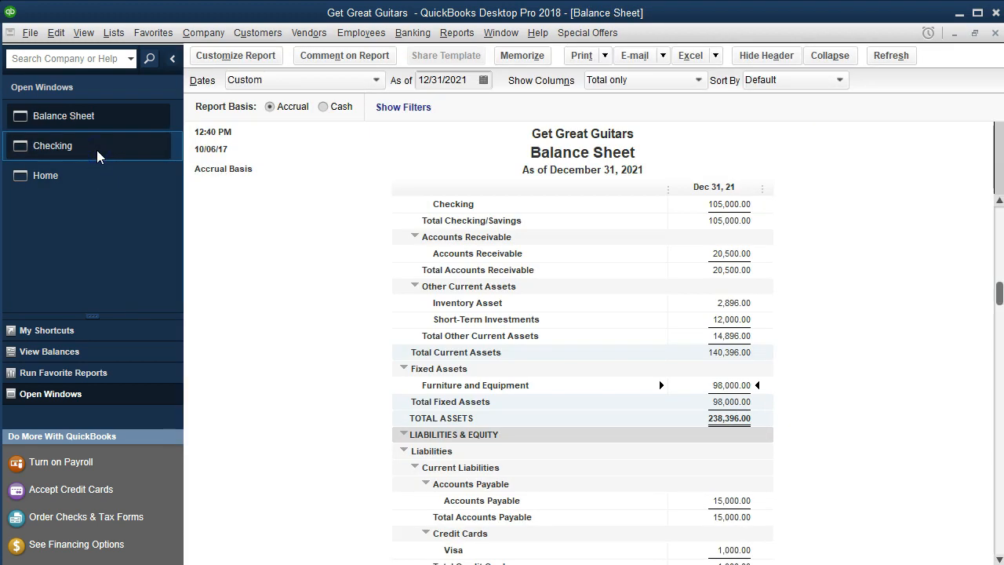
pyautogui.doubleClick(738, 386)
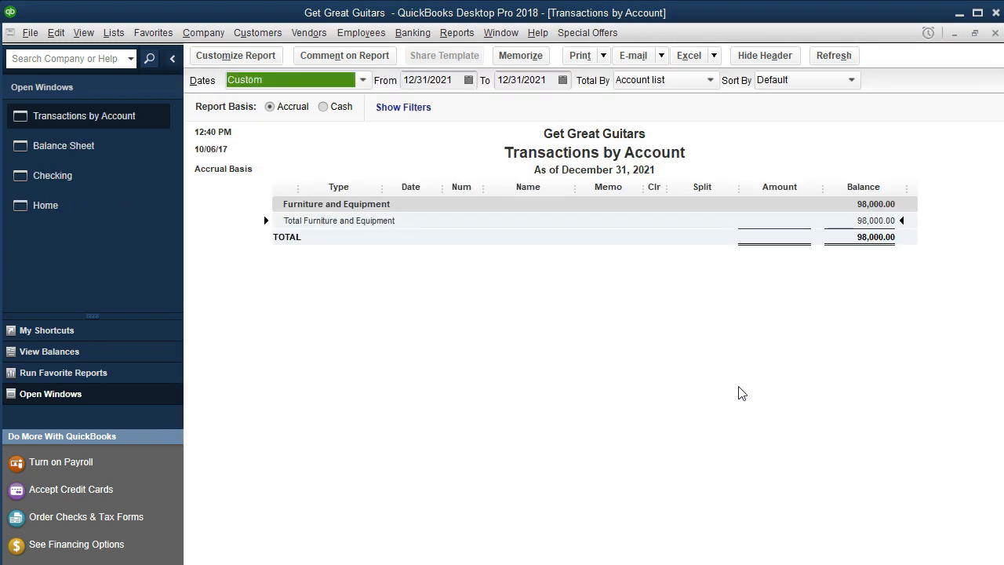
pyautogui.press('Tab')
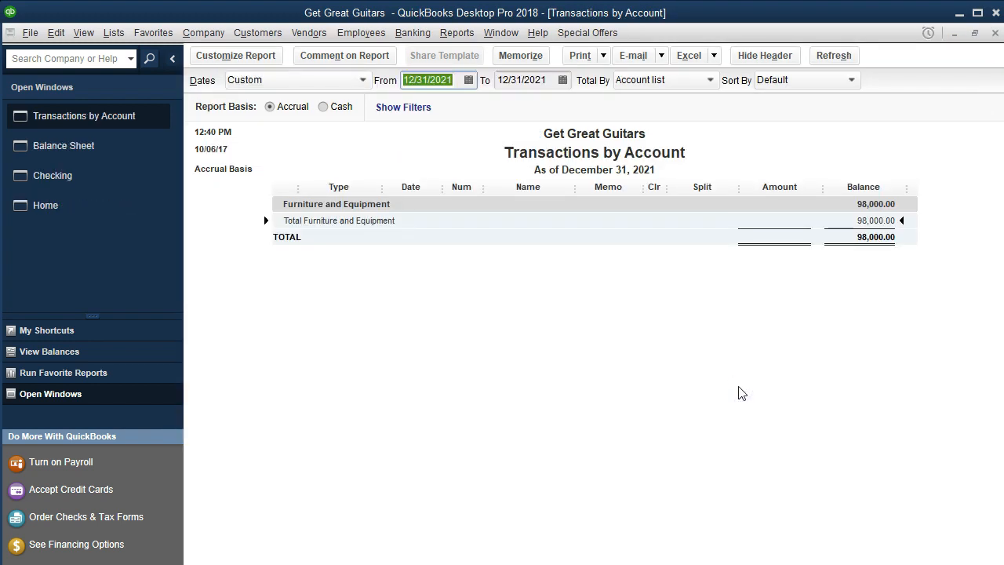
pyautogui.write('01')
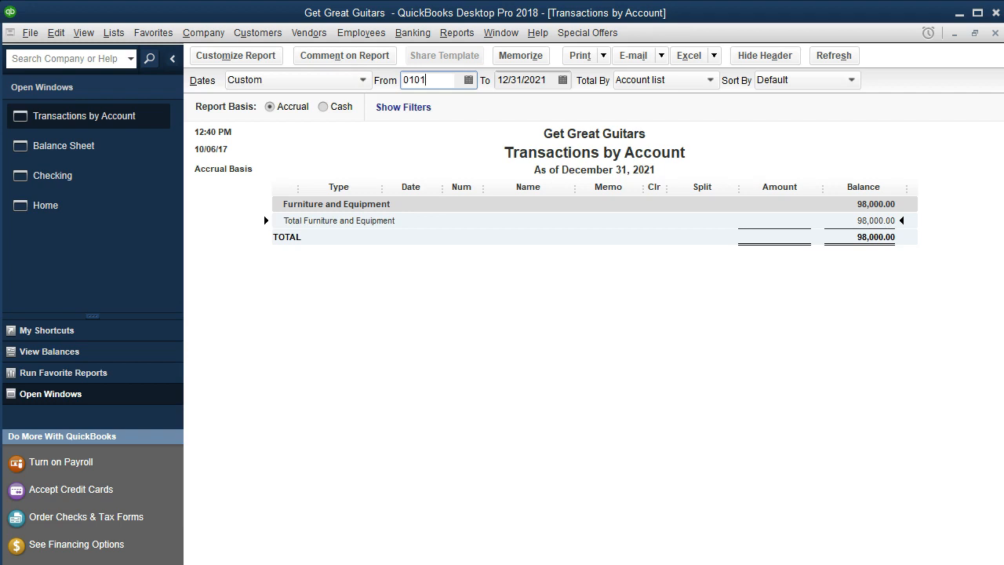
pyautogui.write('/01/2021')
pyautogui.press('Tab')
pyautogui.press('Tab')
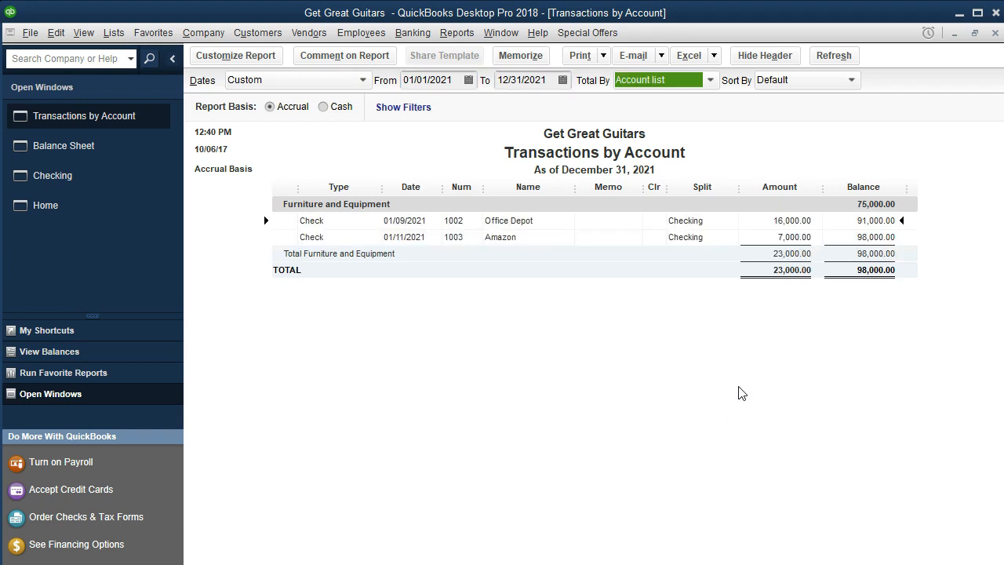
pyautogui.click(779, 238)
pyautogui.click(746, 343)
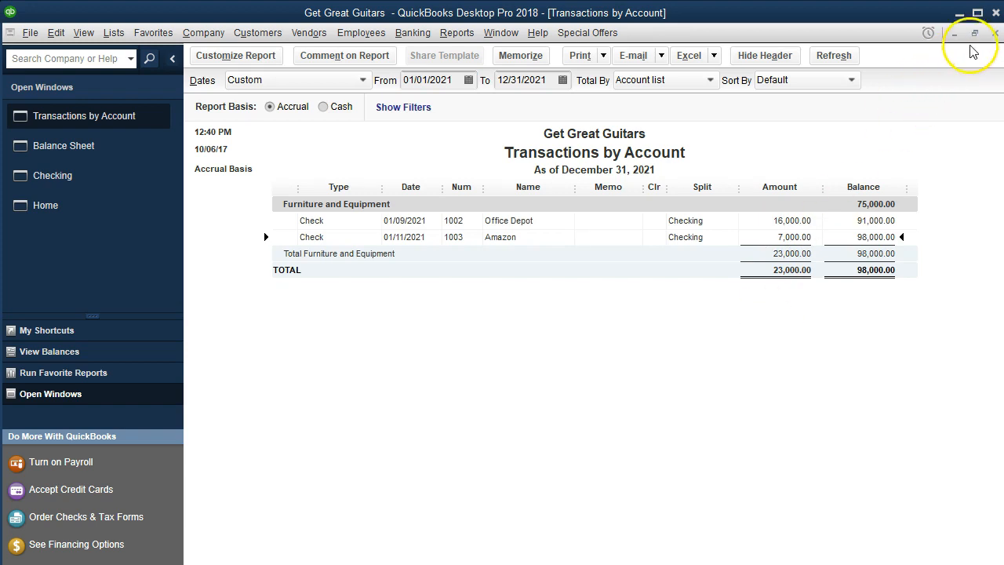
pyautogui.click(994, 33)
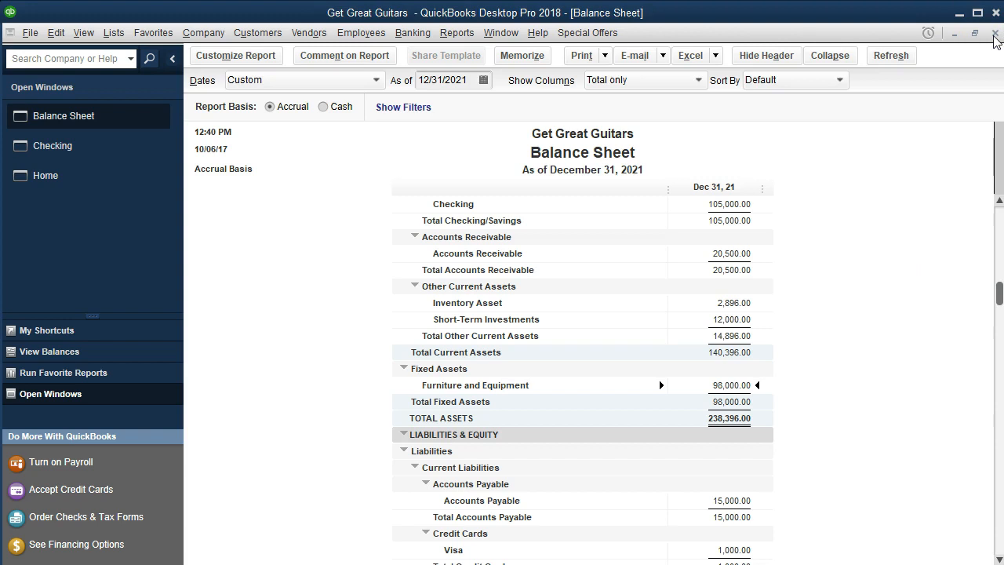
pyautogui.click(994, 33)
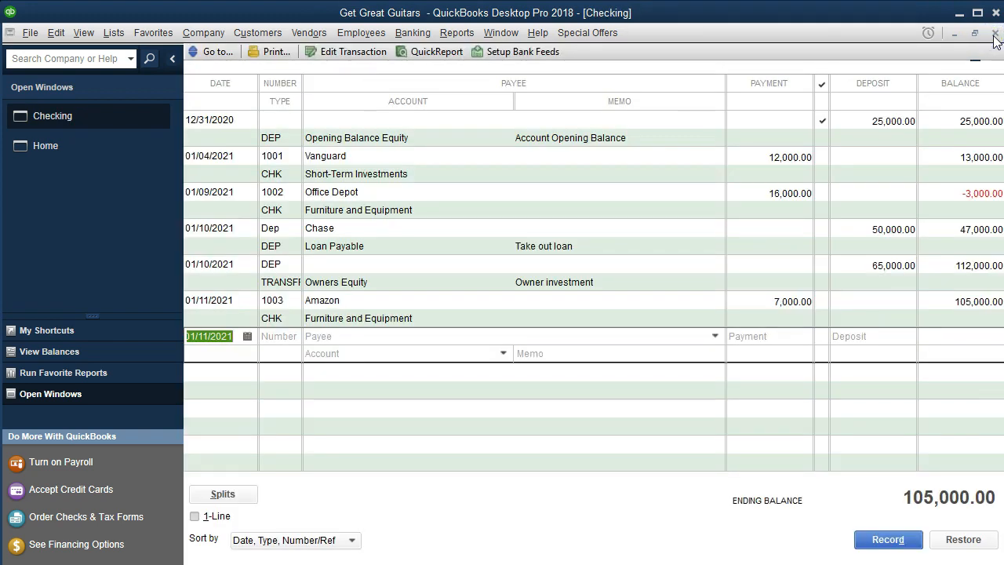
# - Check the account assigned to the Amazon check, then open the Furniture and Equipment register
pyautogui.click(326, 318)
pyautogui.click(412, 320)
pyautogui.click(411, 318)
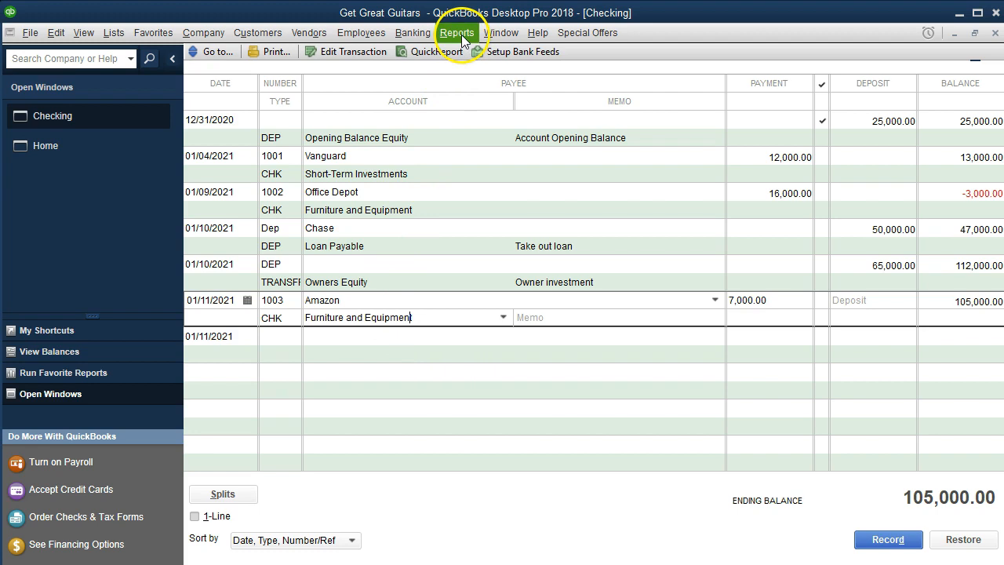
pyautogui.click(422, 36)
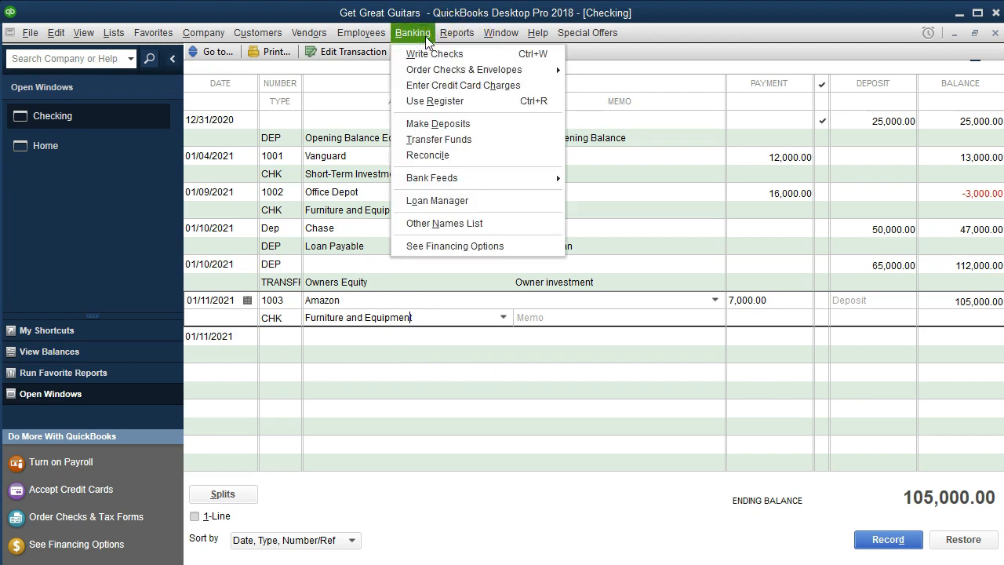
pyautogui.click(484, 102)
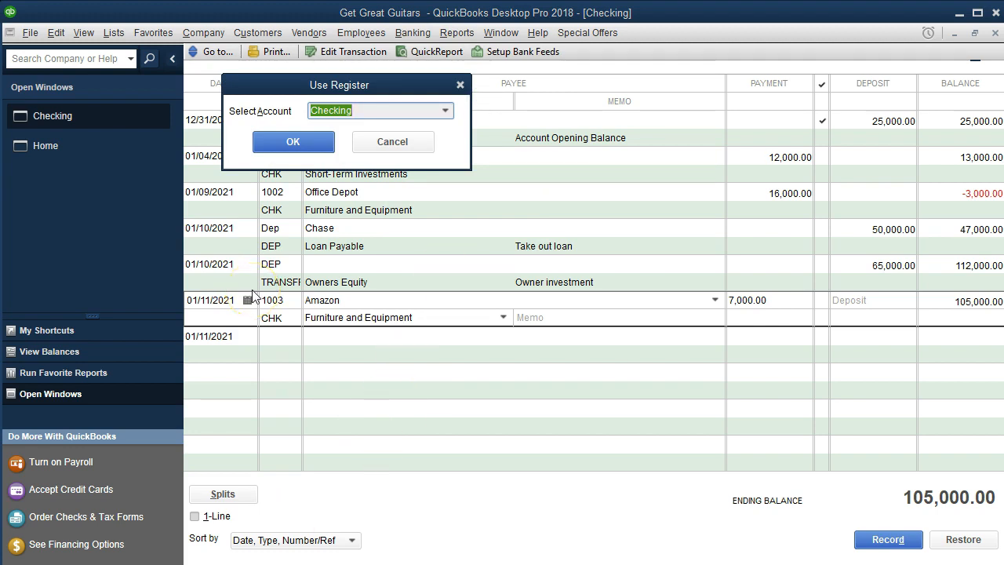
pyautogui.click(446, 113)
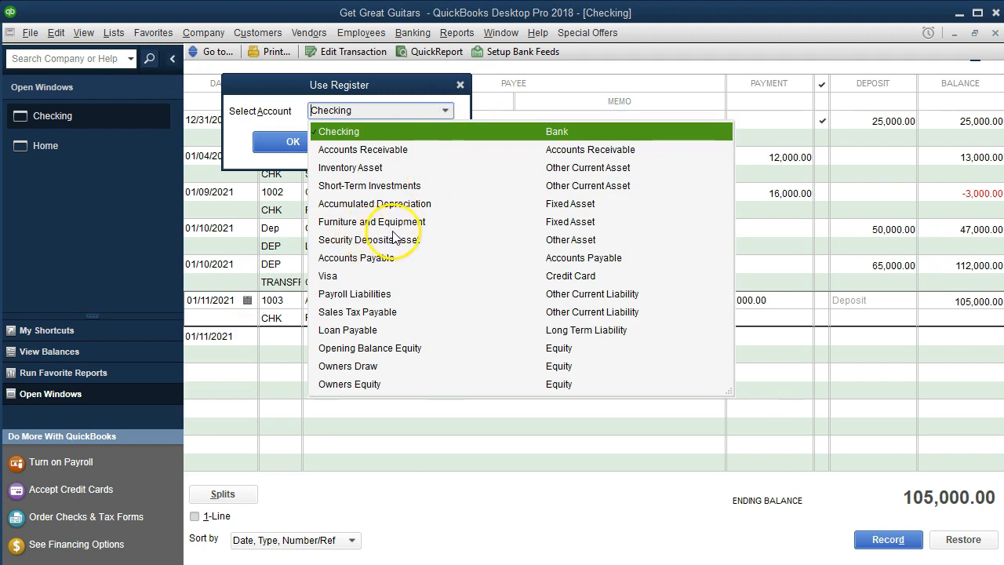
pyautogui.click(445, 223)
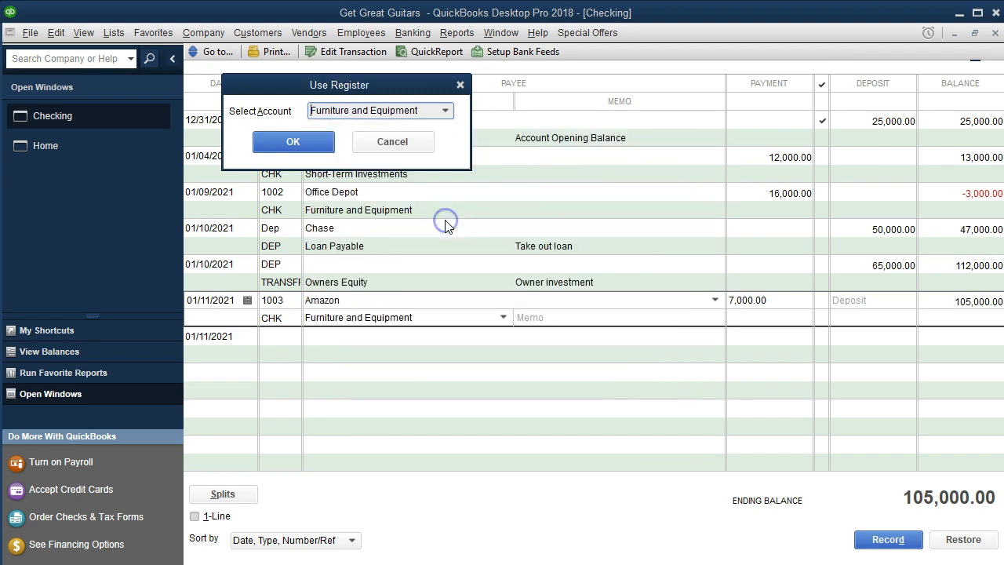
pyautogui.click(322, 143)
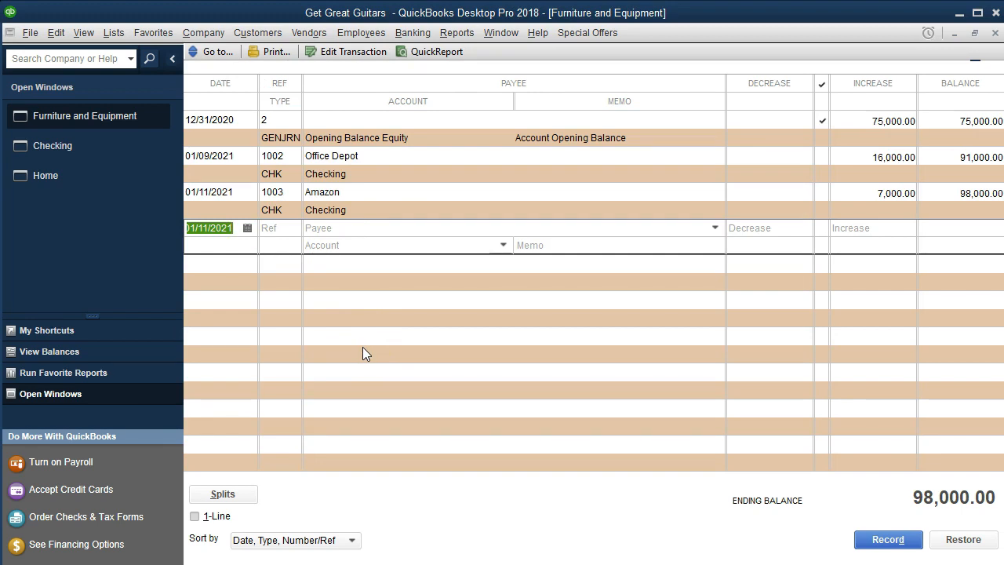
# - View the split lines of the blank Furniture and Equipment entry, then close them
pyautogui.click(250, 494)
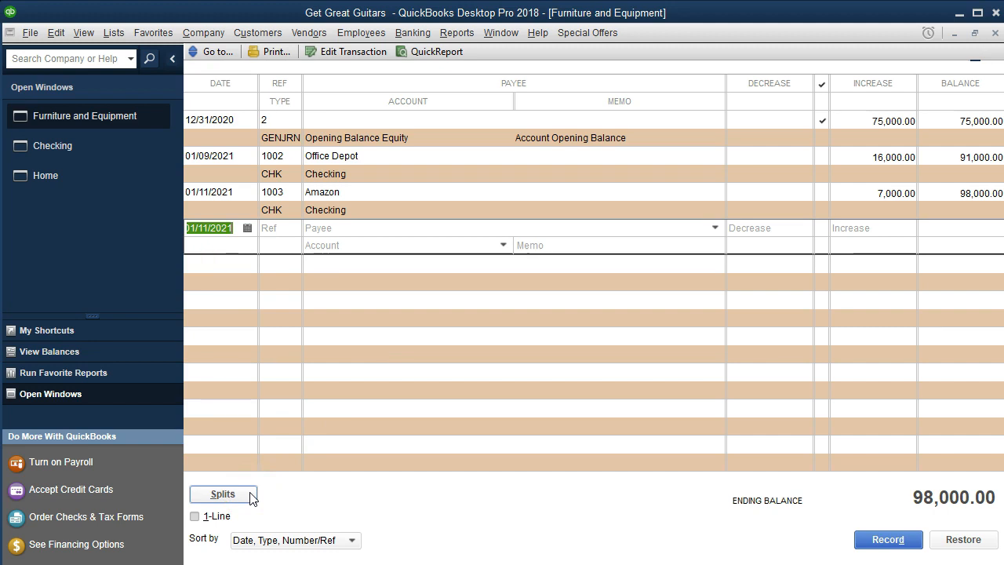
pyautogui.click(251, 496)
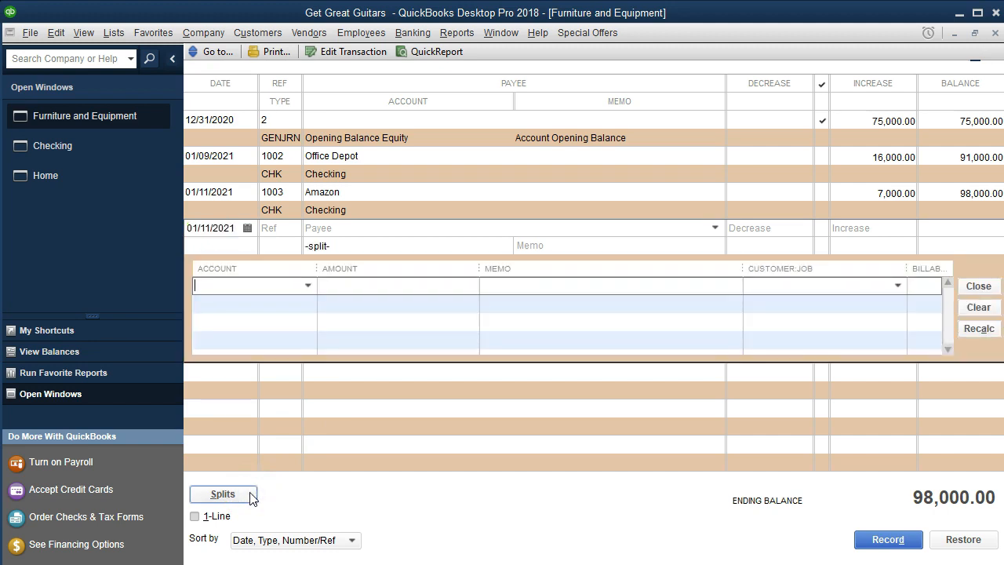
pyautogui.click(251, 496)
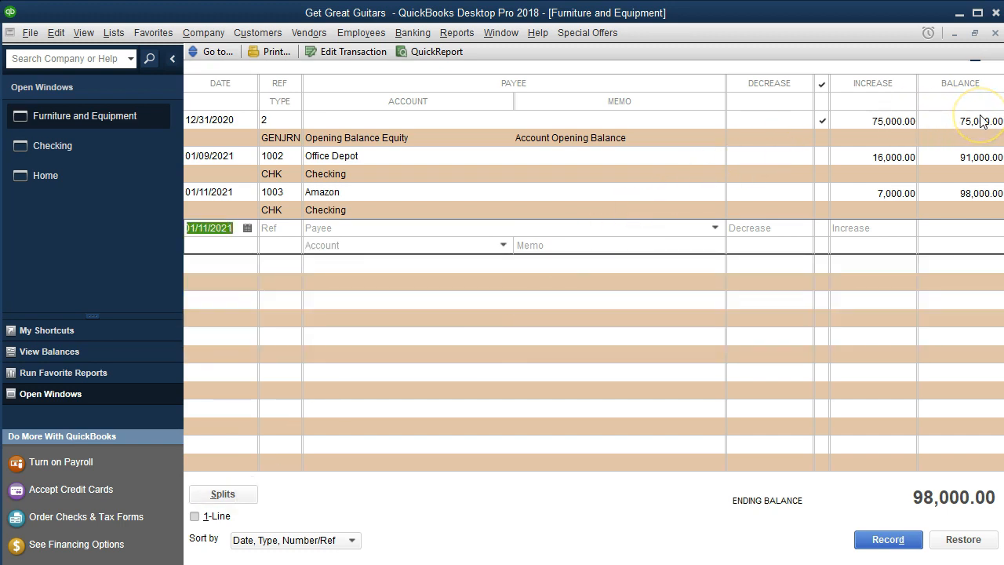
# - Examine the payee, increase amount and offsetting account of Office Depot check 1002 in the Furniture and Equipment register
pyautogui.click(975, 155)
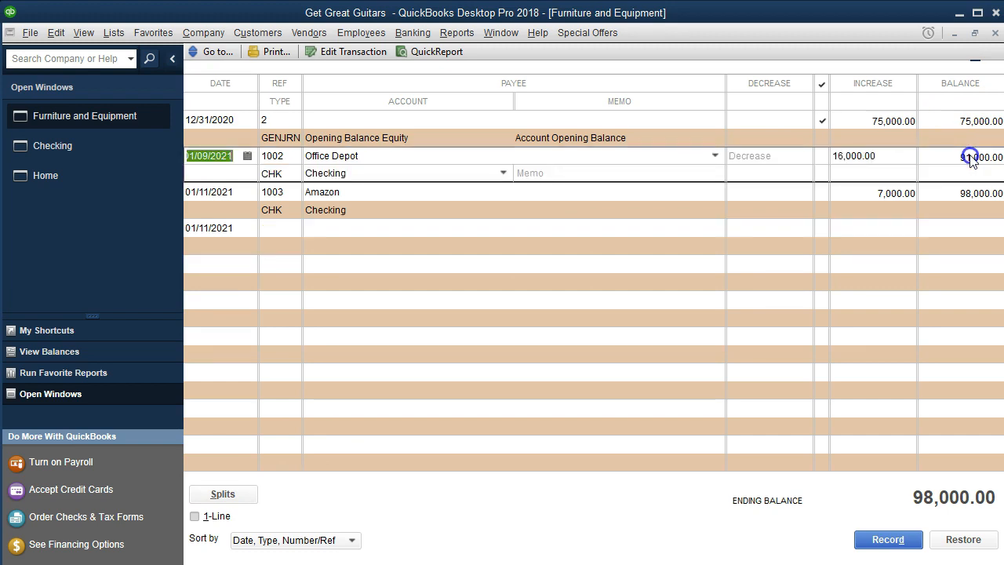
pyautogui.click(933, 177)
pyautogui.click(380, 156)
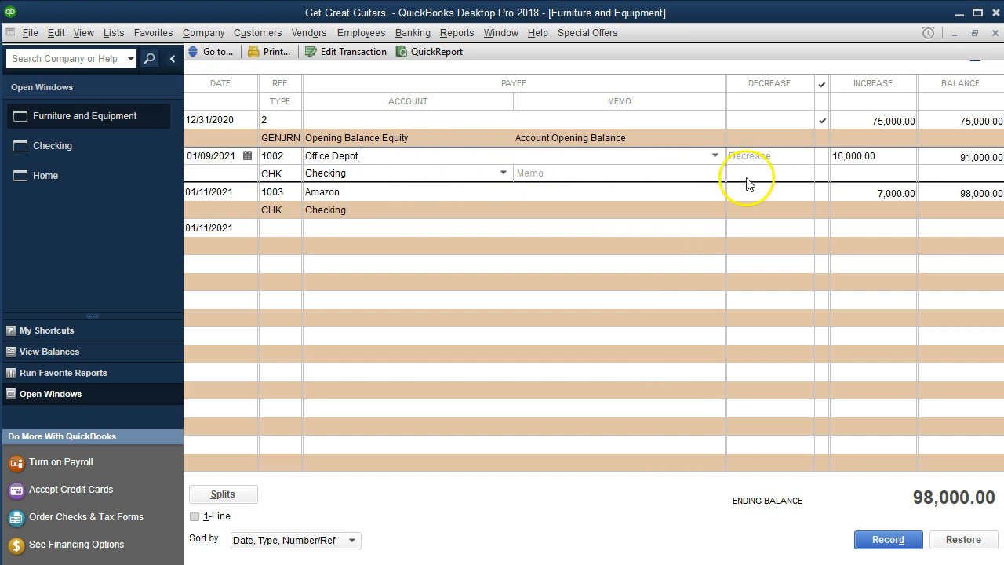
pyautogui.click(878, 155)
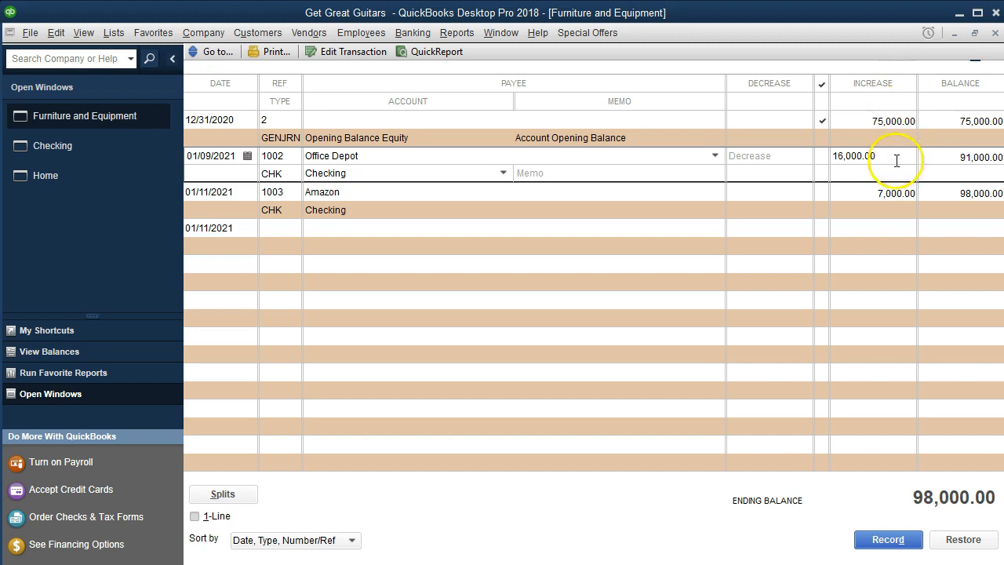
pyautogui.click(388, 173)
# - Compare Office Depot check 1002 between the Checking and Furniture and Equipment registers, then close the Furniture and Equipment register
pyautogui.click(101, 159)
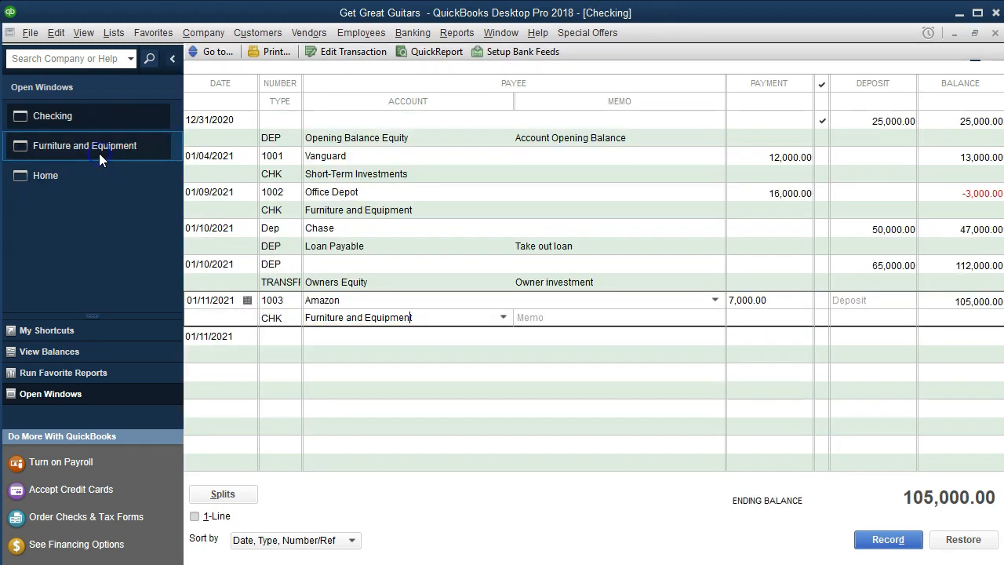
pyautogui.click(575, 203)
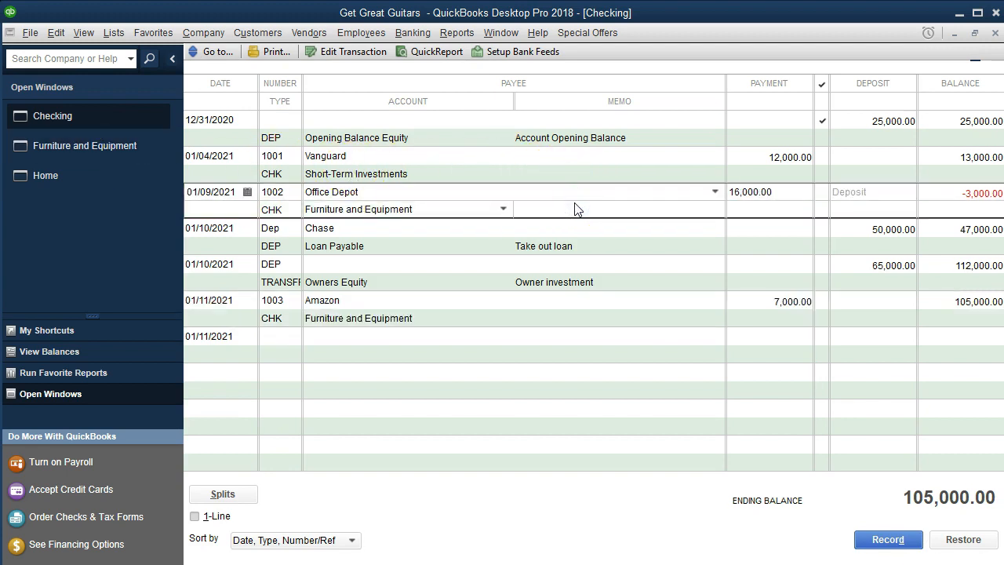
pyautogui.click(141, 153)
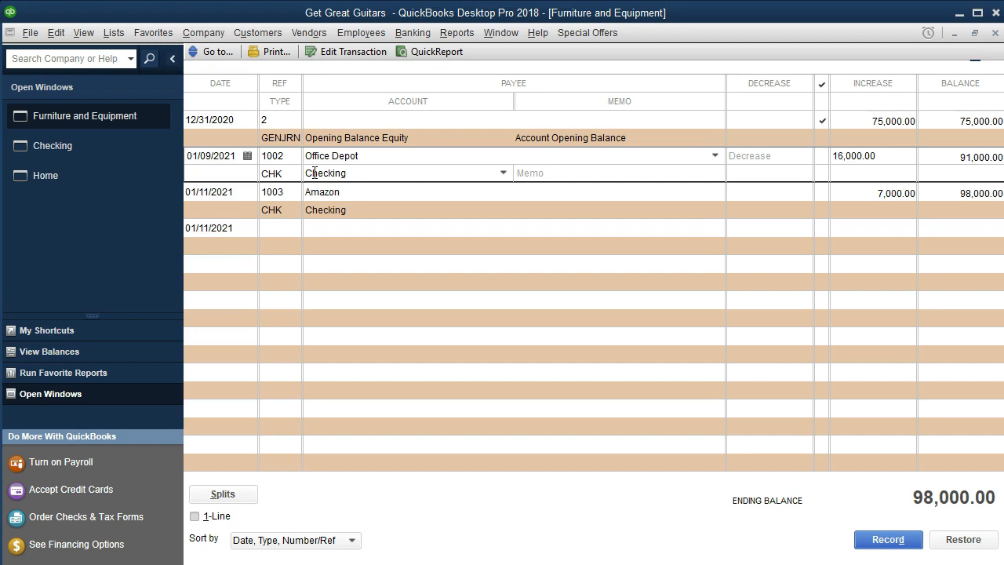
pyautogui.click(362, 155)
pyautogui.click(882, 156)
pyautogui.click(433, 175)
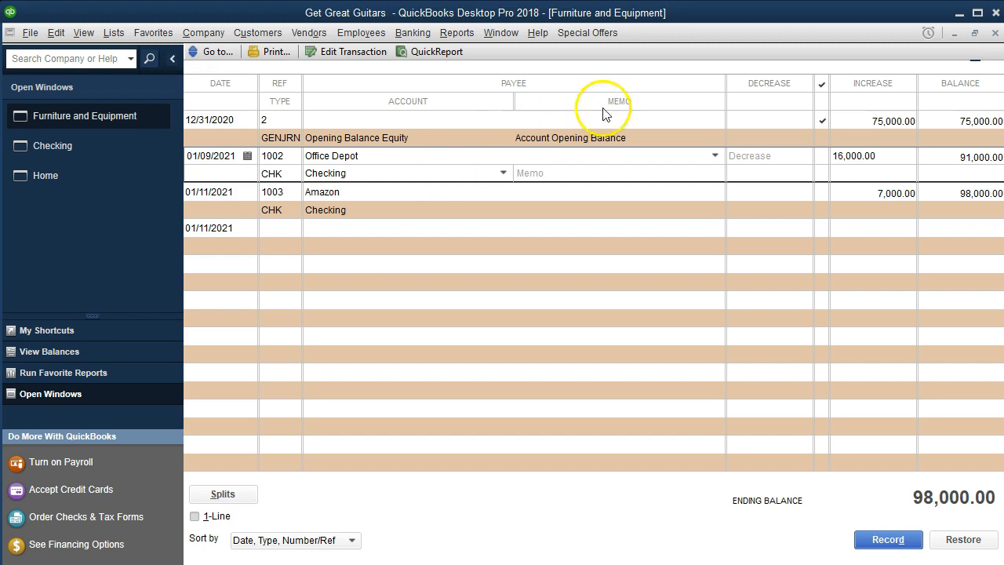
pyautogui.click(994, 33)
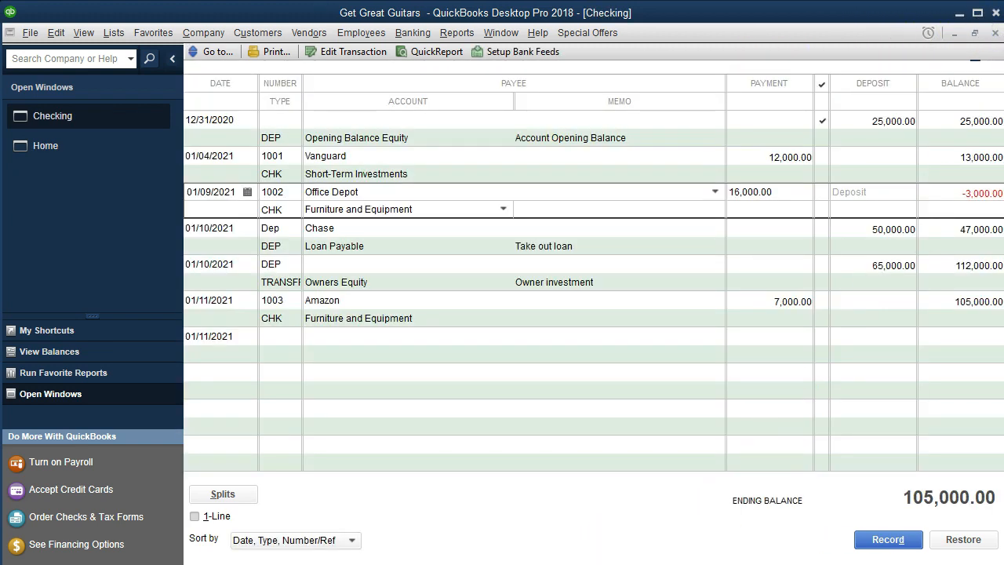